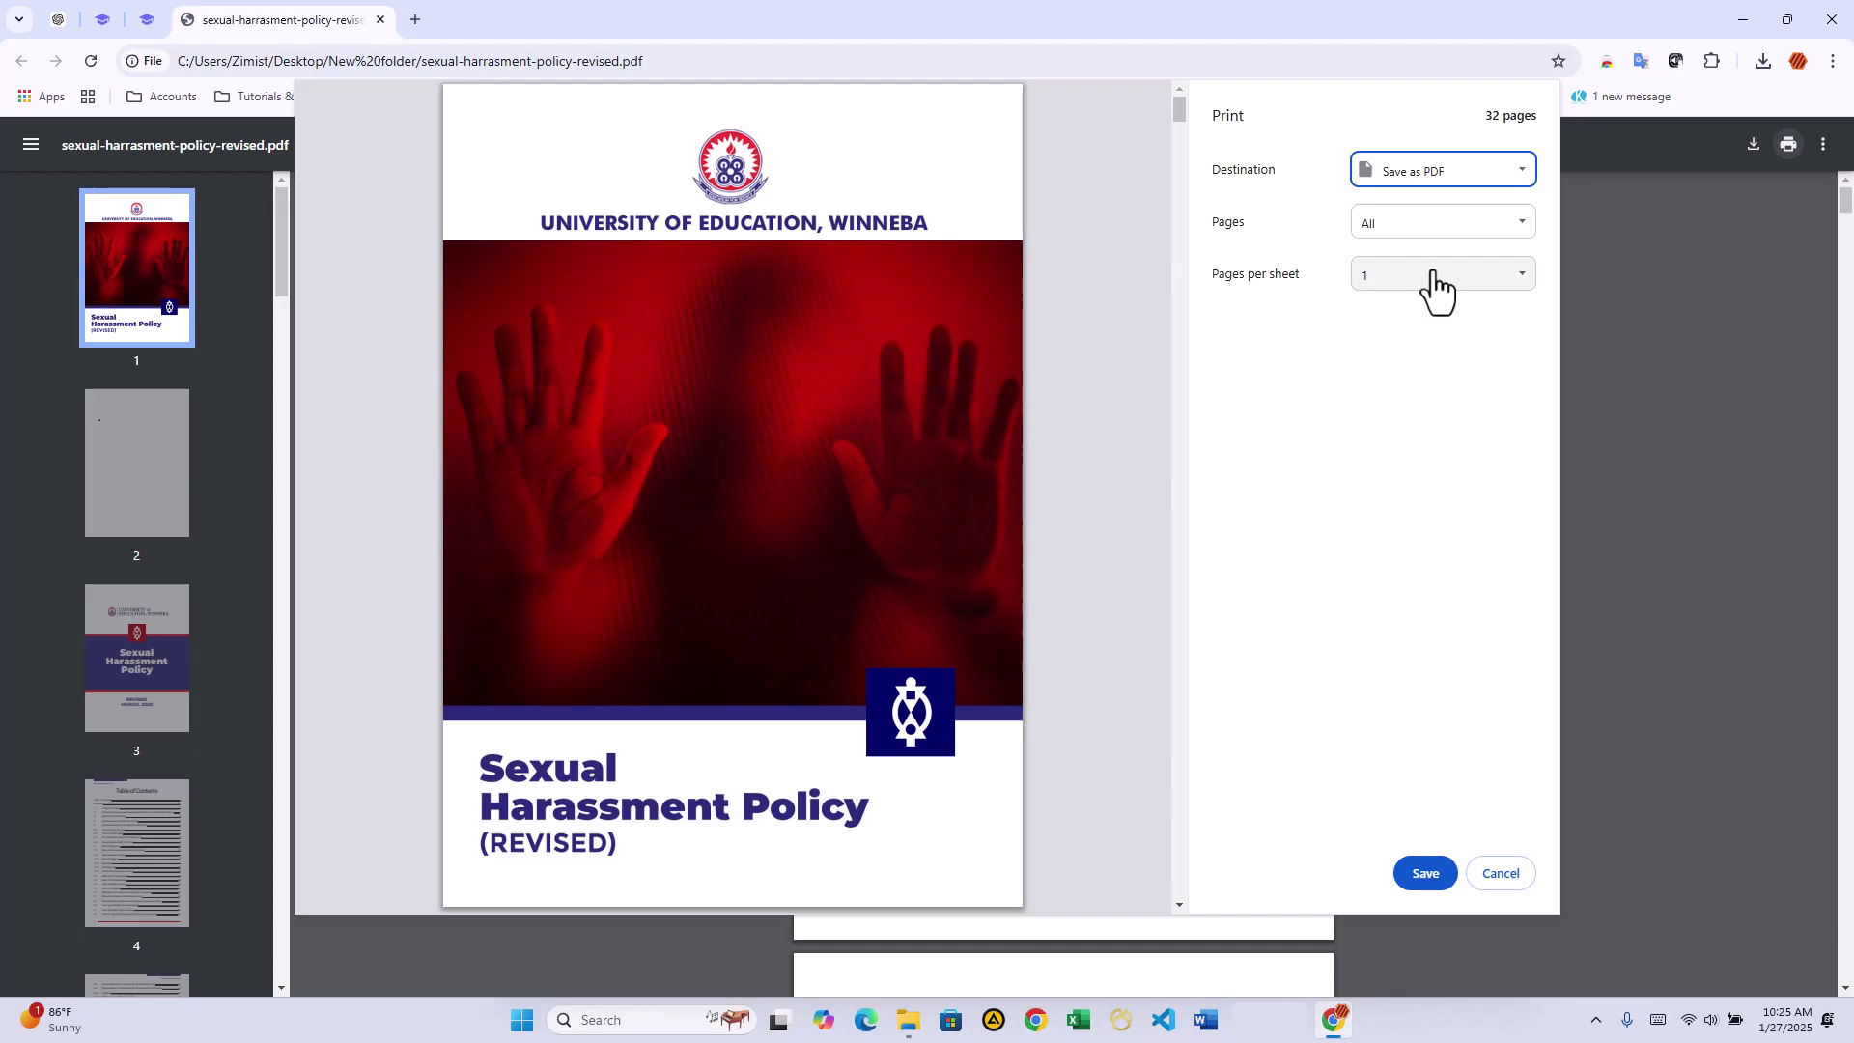
# - Set Pages per sheet to 2, briefly try 4, and leave it at 2 for a 16-page preview
pyautogui.click(1428, 283)
pyautogui.click(1390, 328)
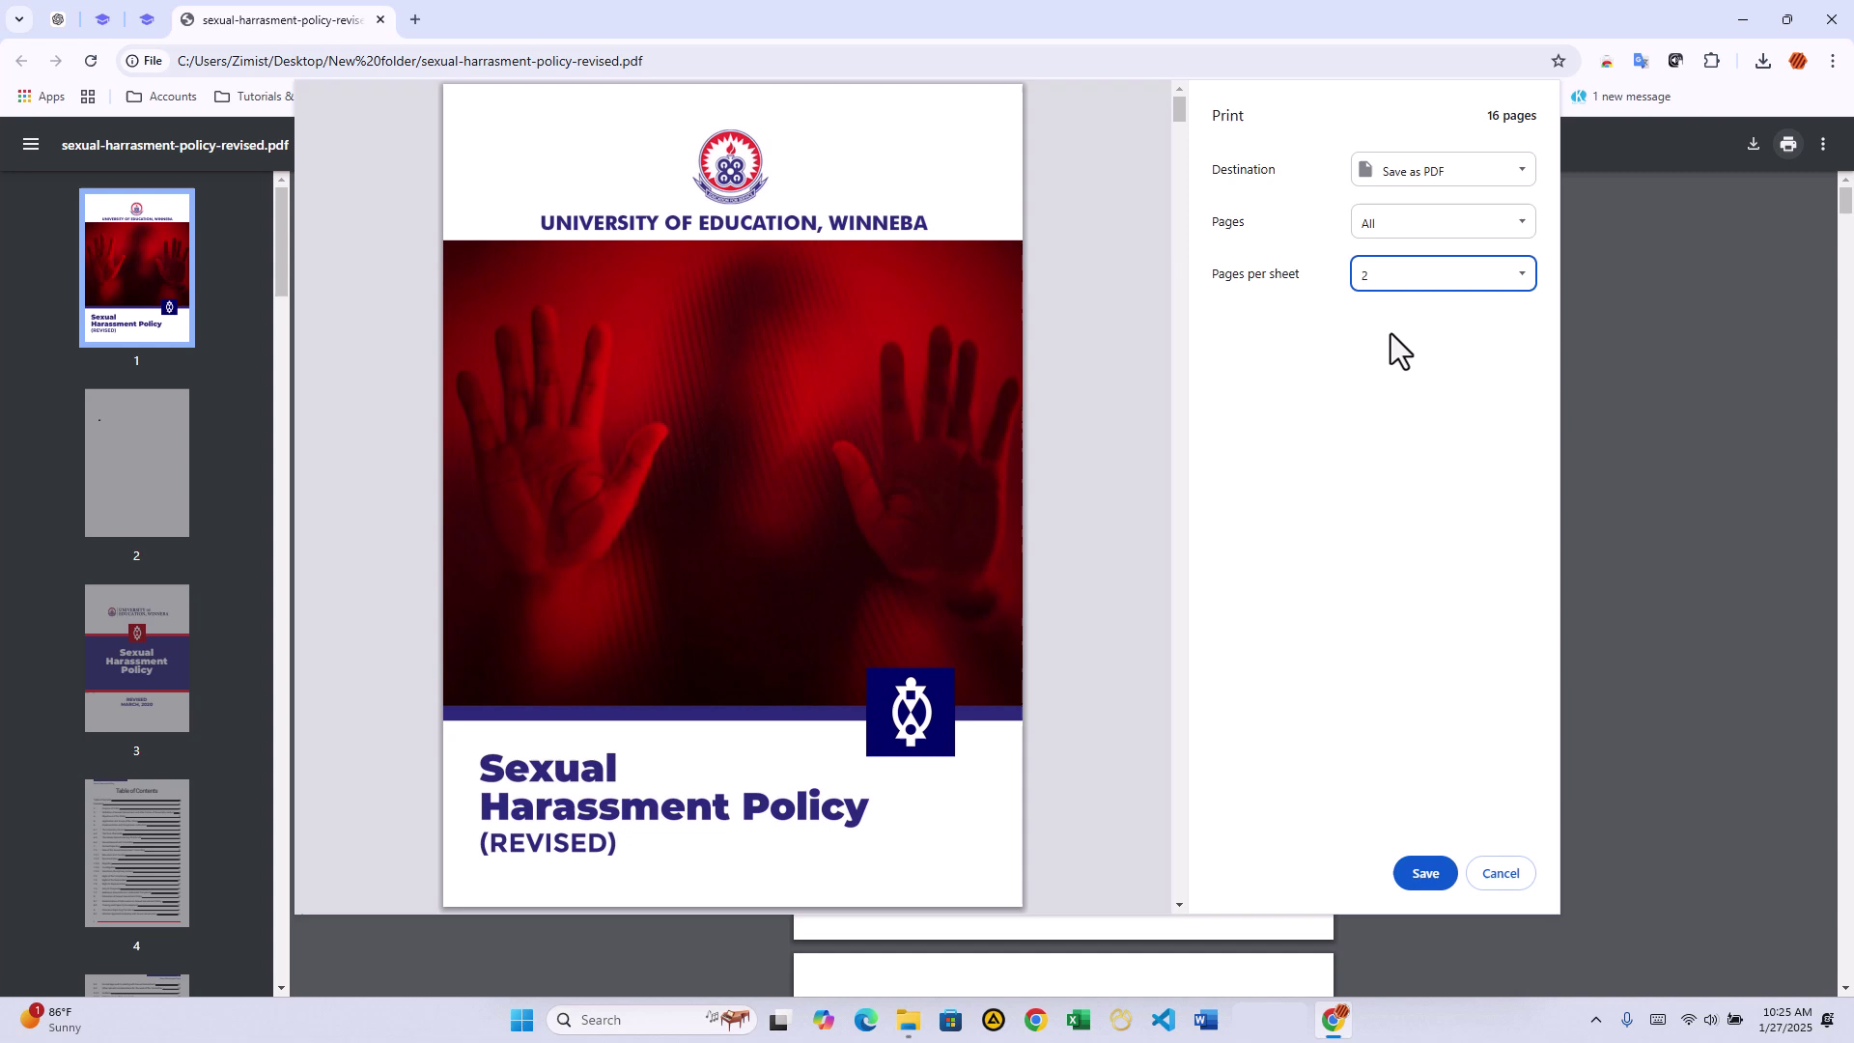
pyautogui.scroll(-2, 1013, 359)
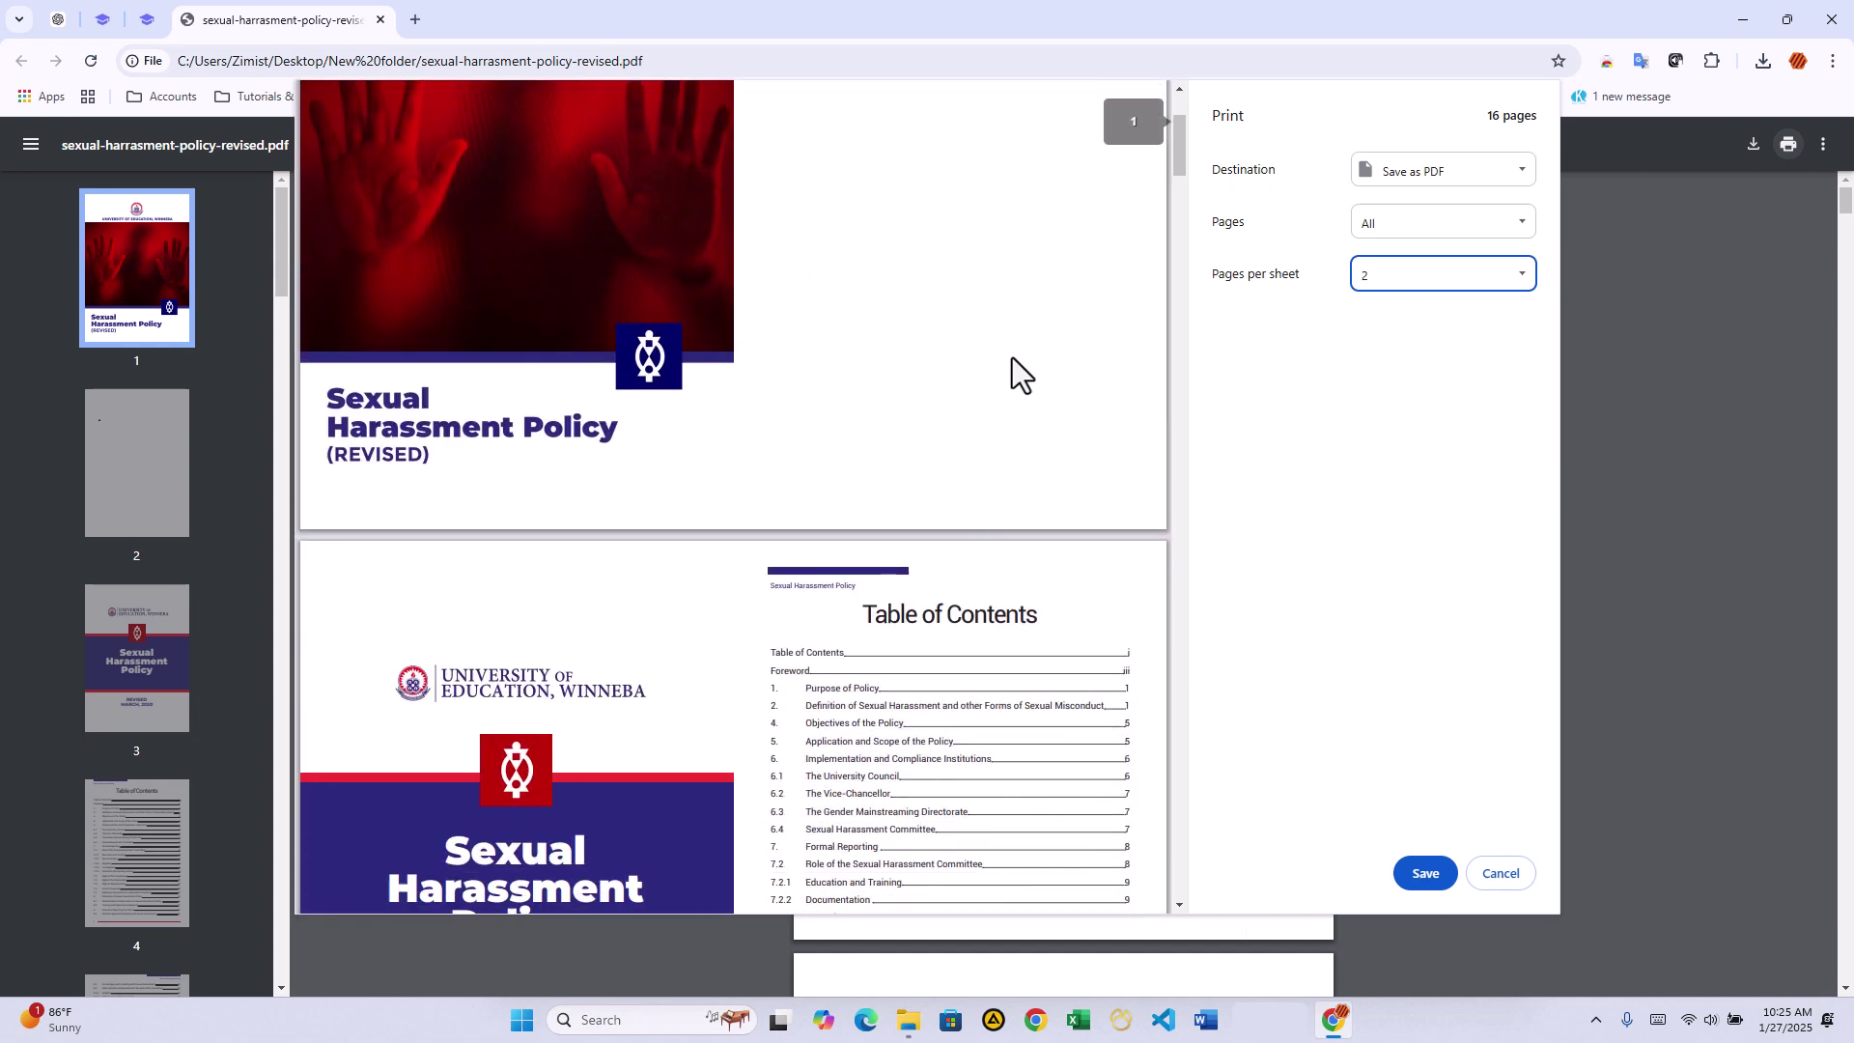
pyautogui.scroll(-2, 1012, 357)
pyautogui.scroll(-2, 1013, 358)
pyautogui.click(1368, 290)
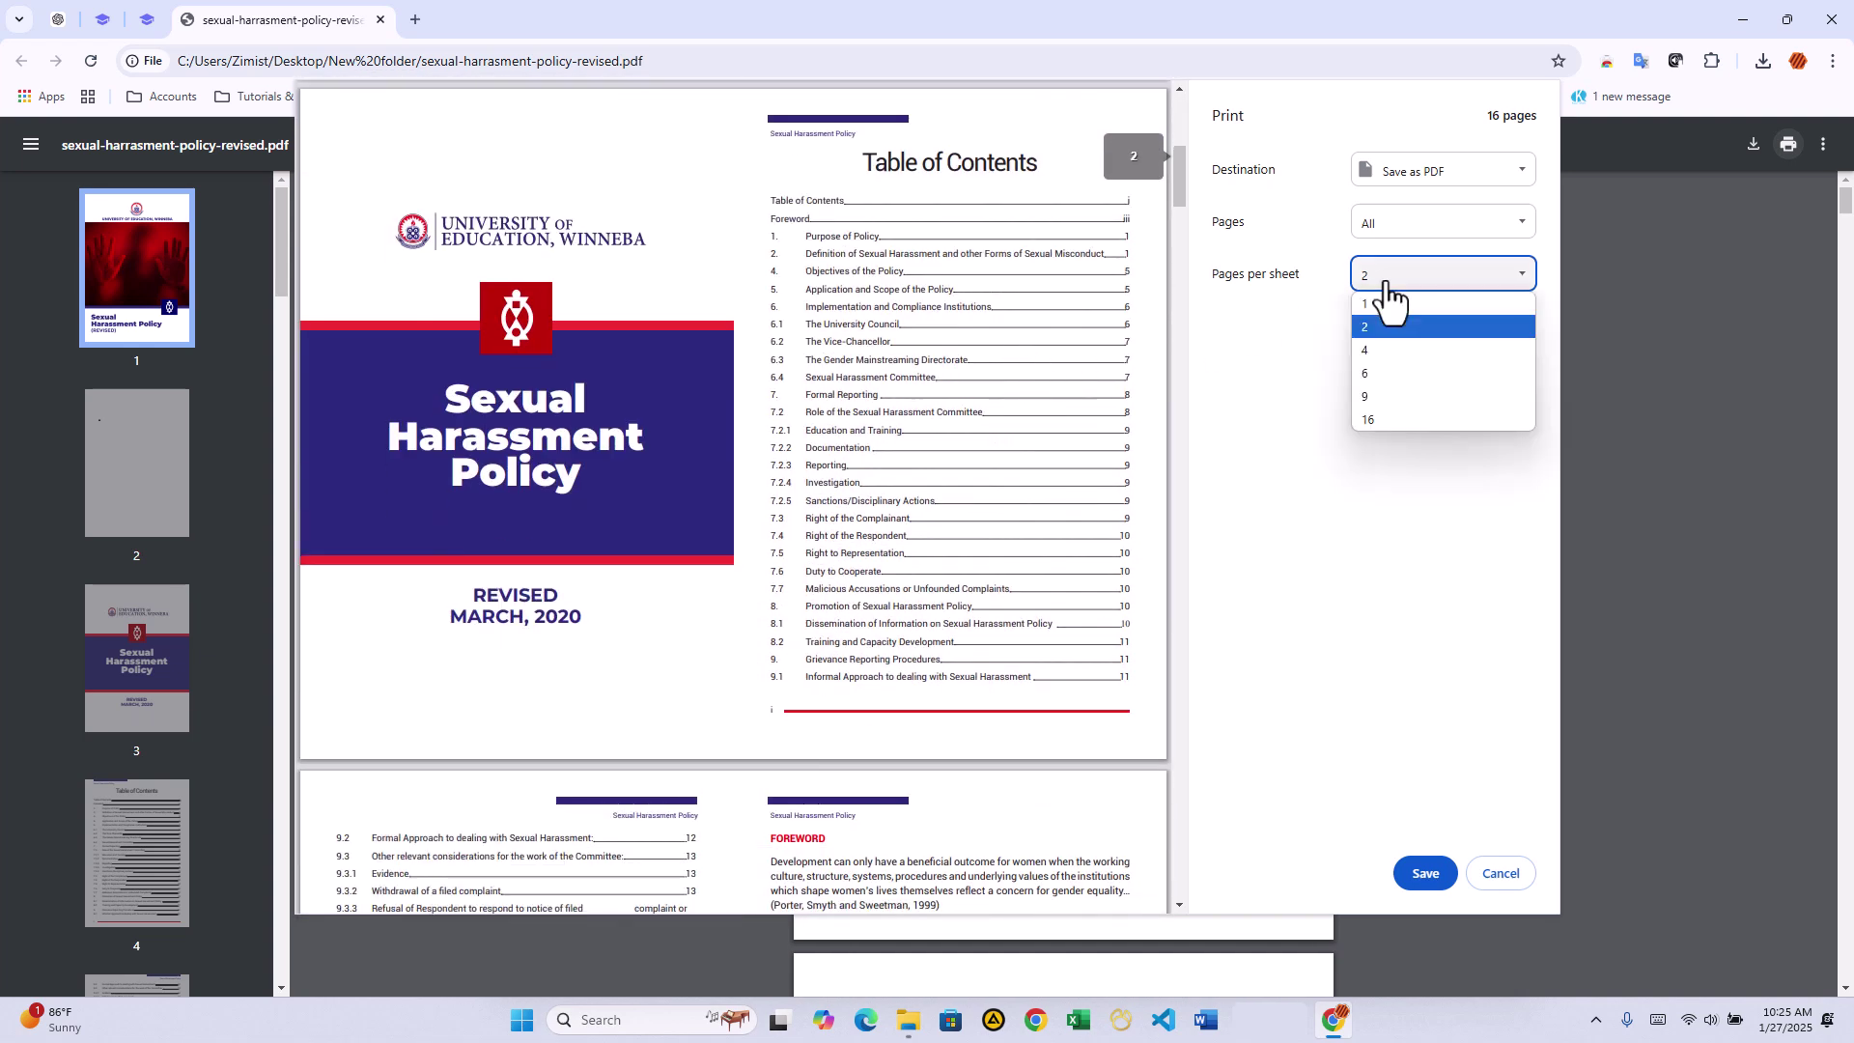
pyautogui.click(1384, 352)
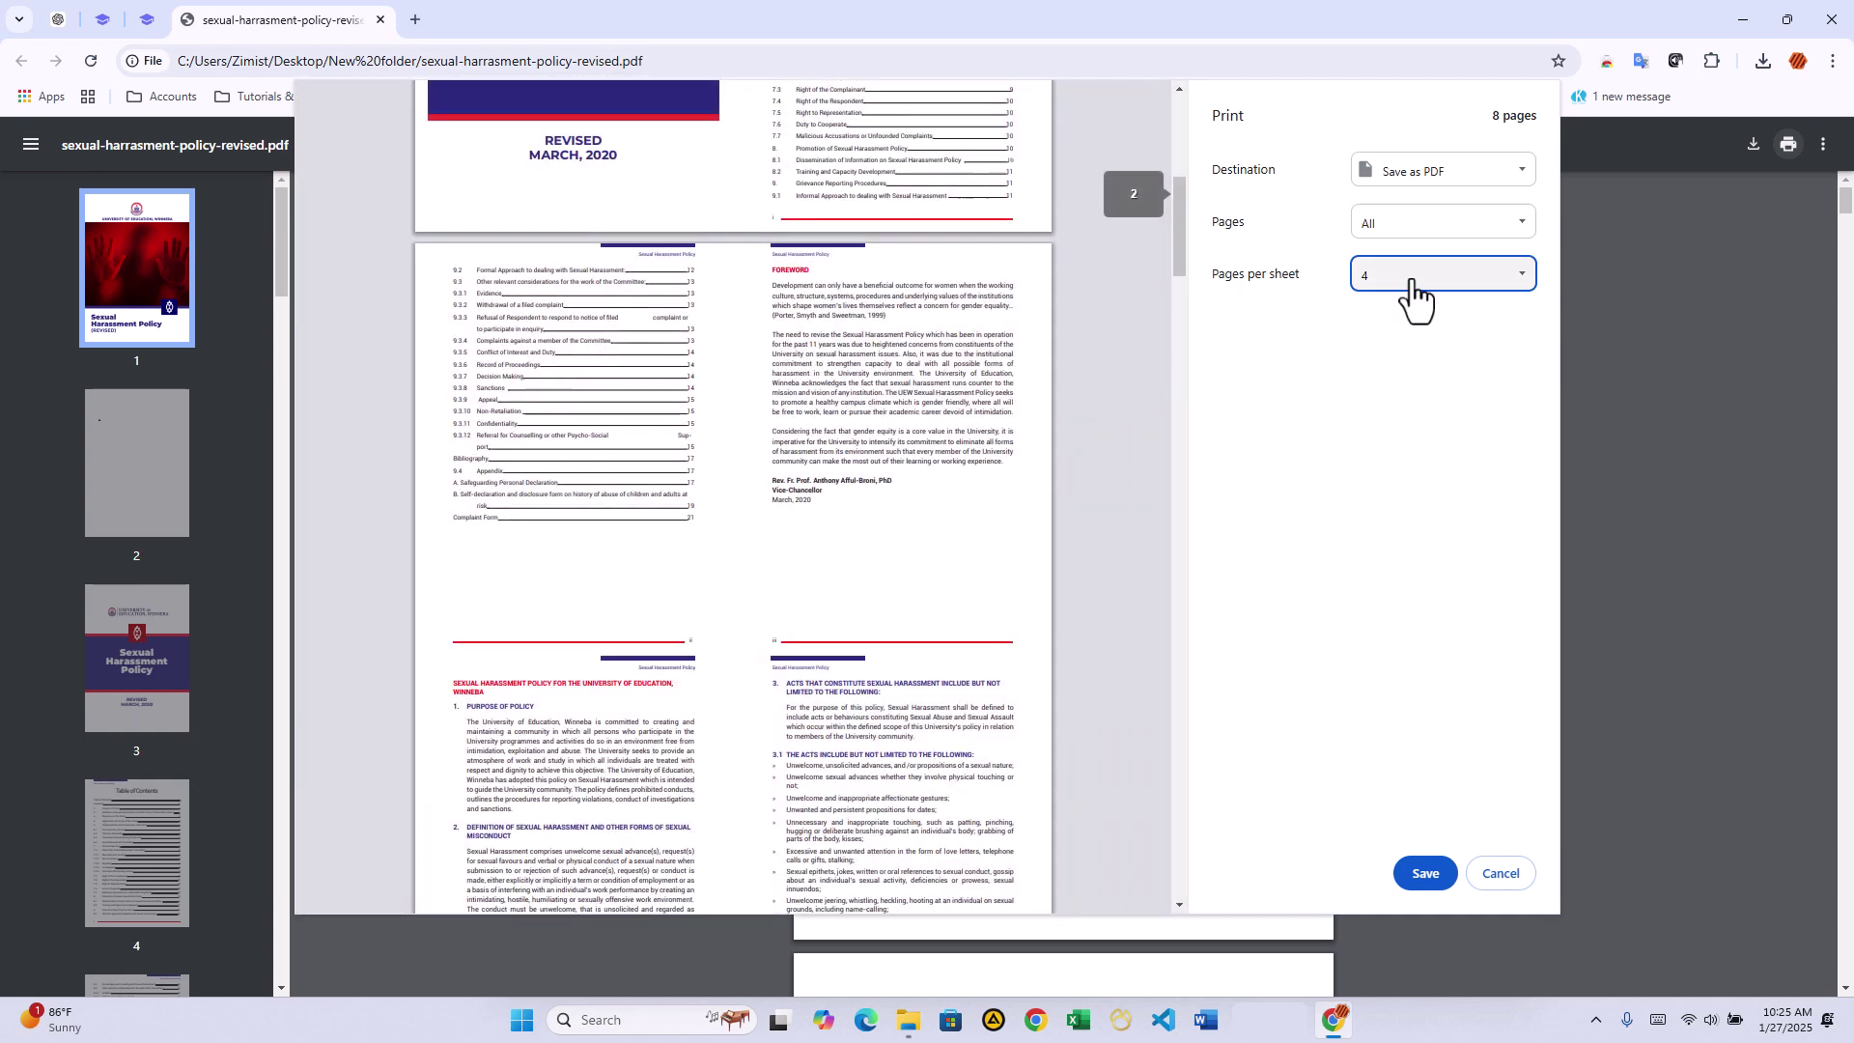
pyautogui.click(1403, 285)
pyautogui.click(1388, 332)
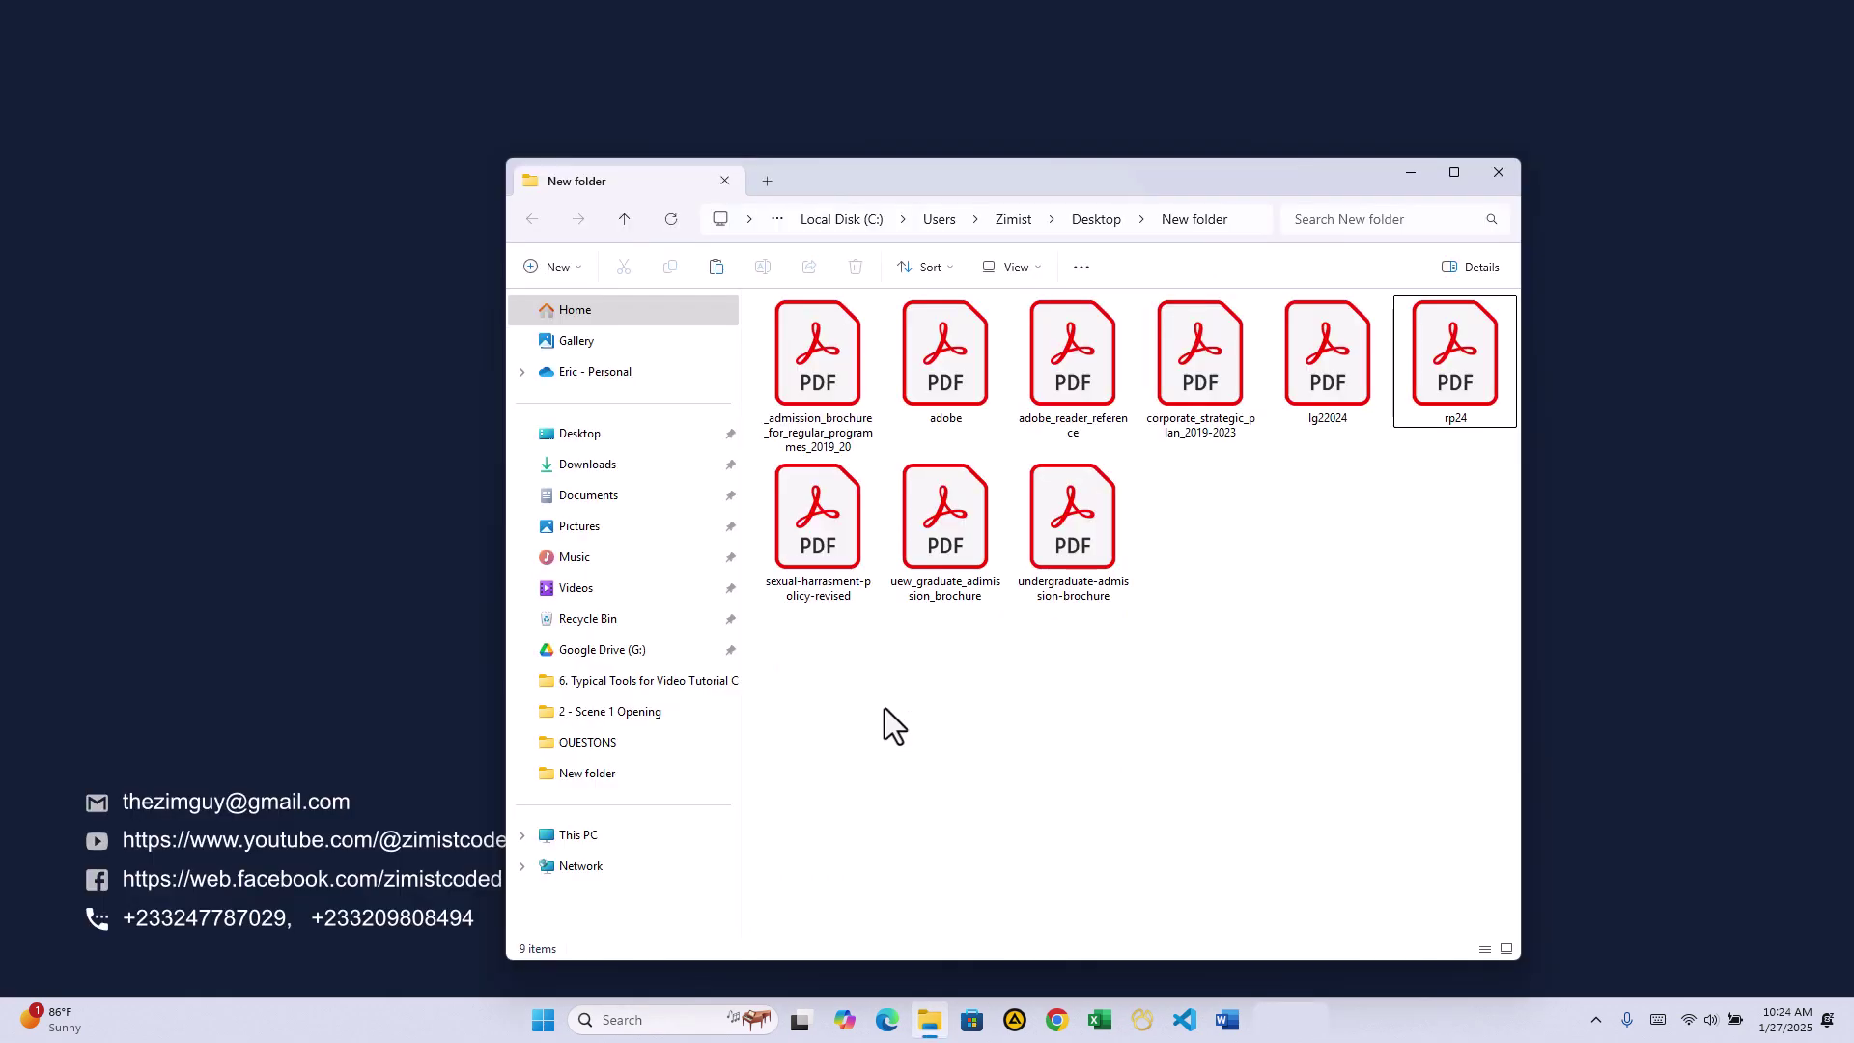
# - Select sexual-harrasment-policy-revised.pdf and bring up its Open with actions for Chrome
pyautogui.click(826, 523)
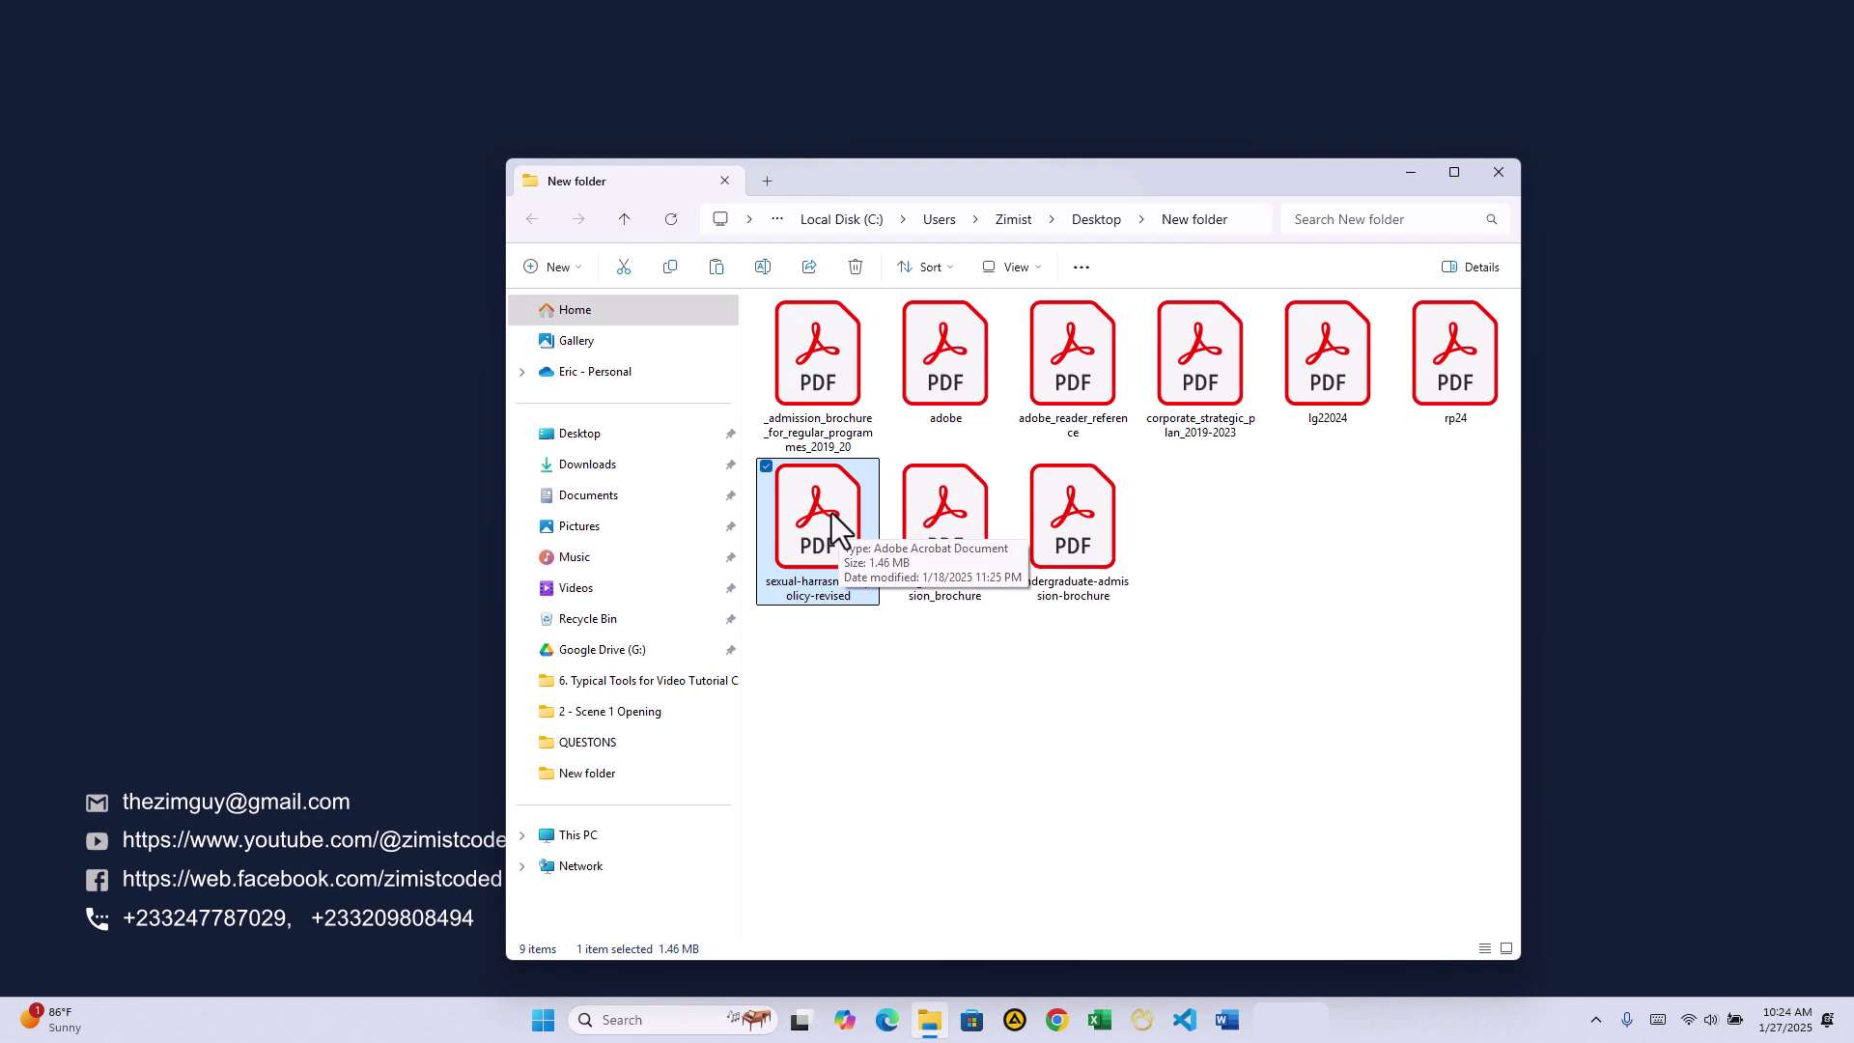
pyautogui.rightClick(831, 531)
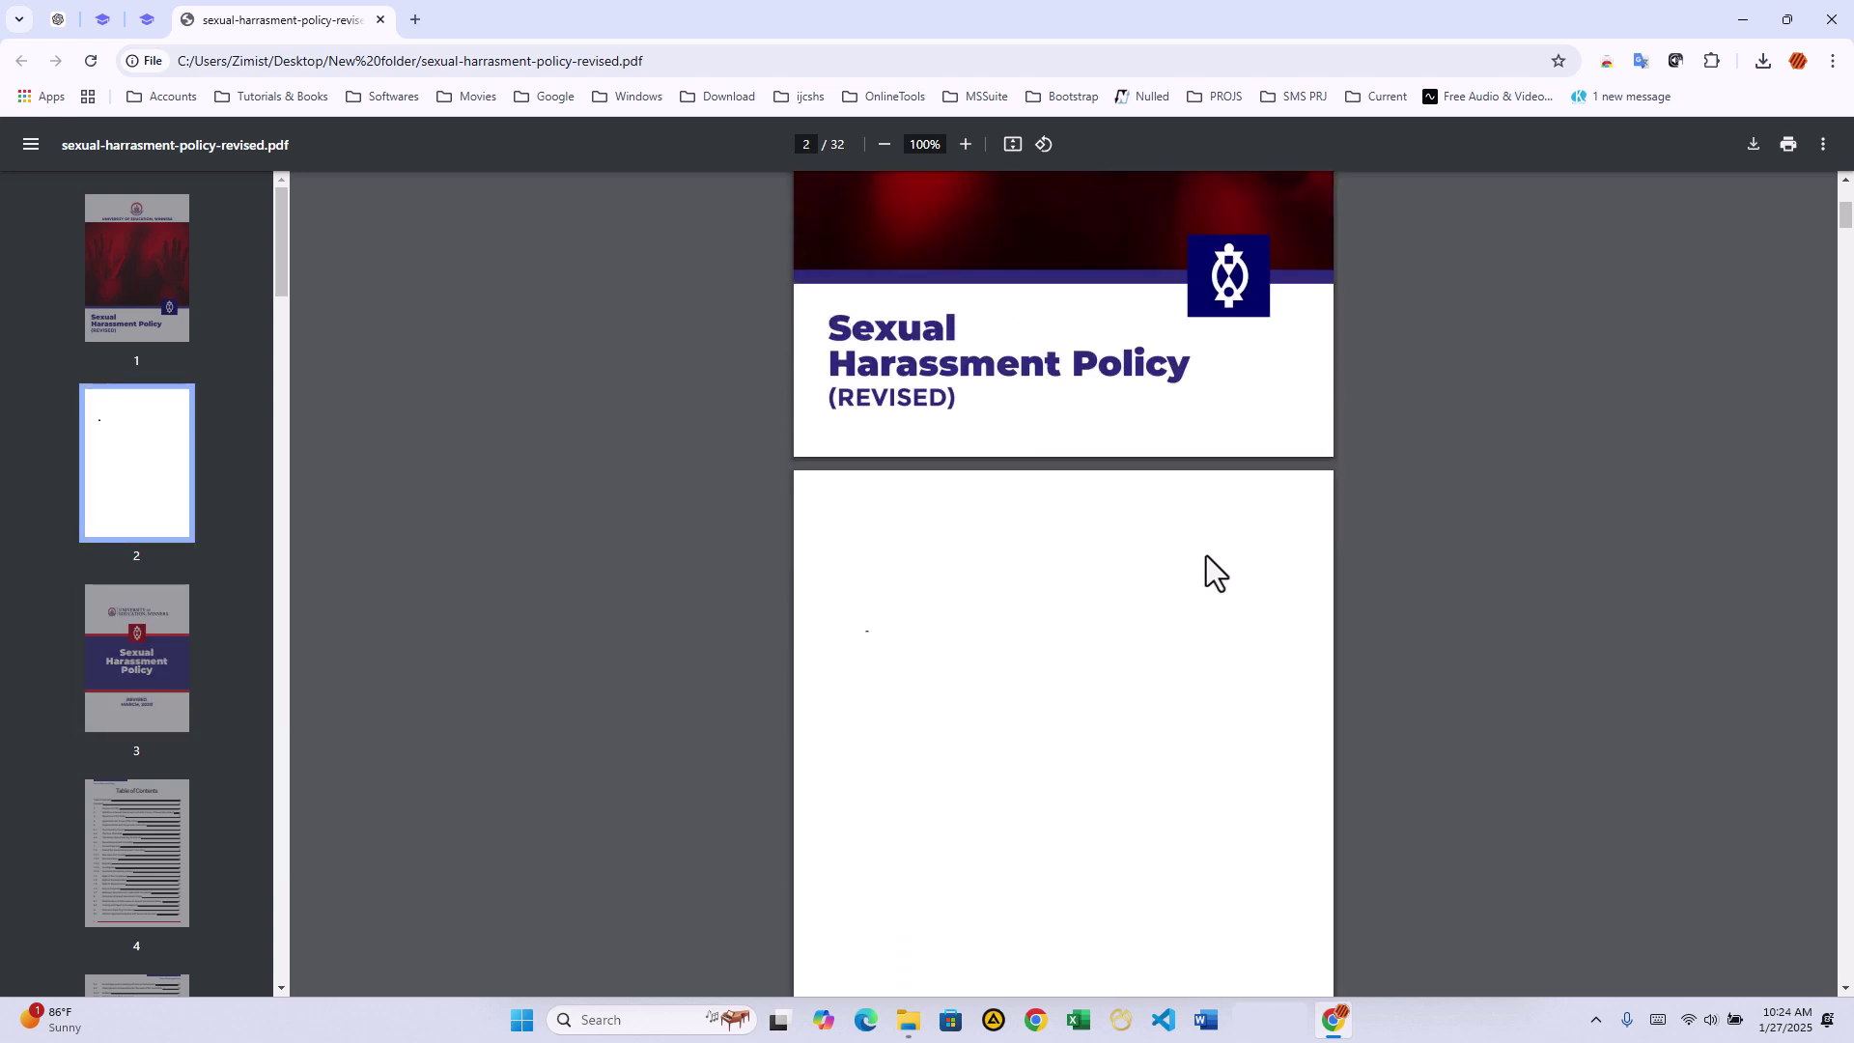
pyautogui.scroll(3, 1206, 555)
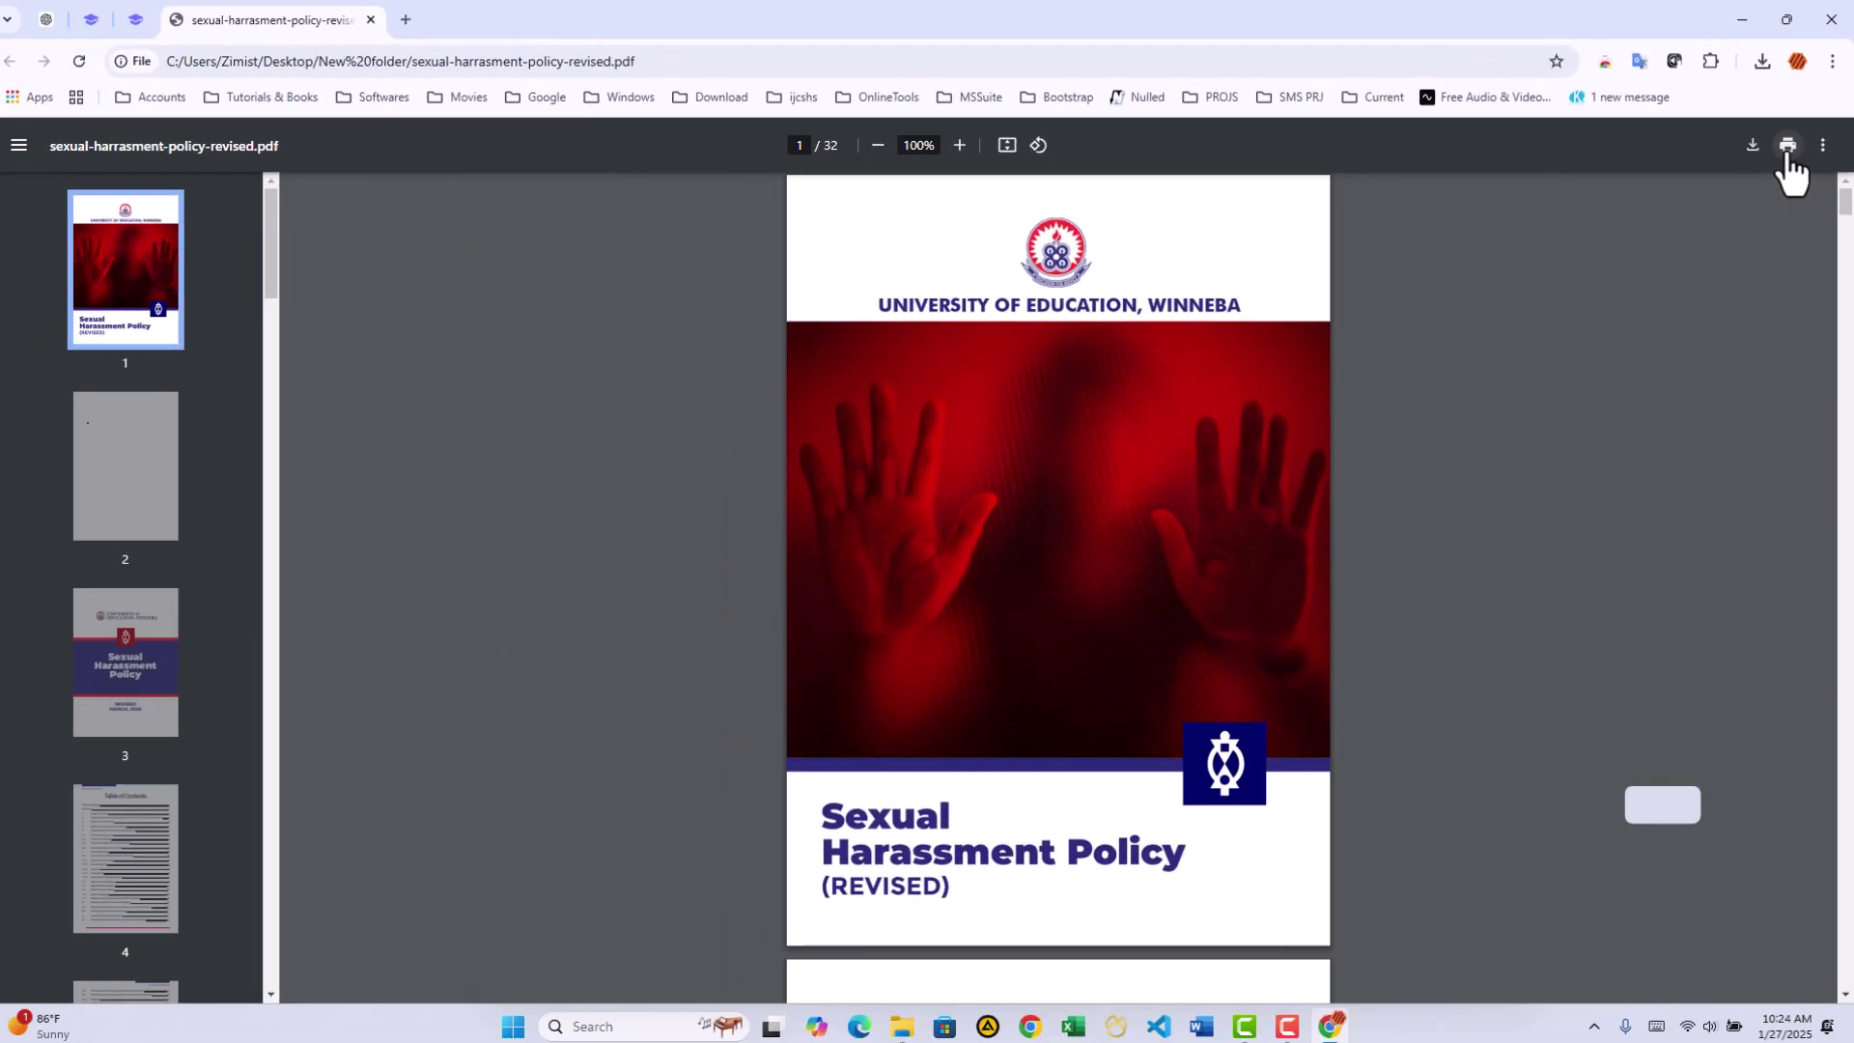
# - Bring up Chrome's print settings for the policy and keep Save as PDF as the destination
pyautogui.click(1787, 148)
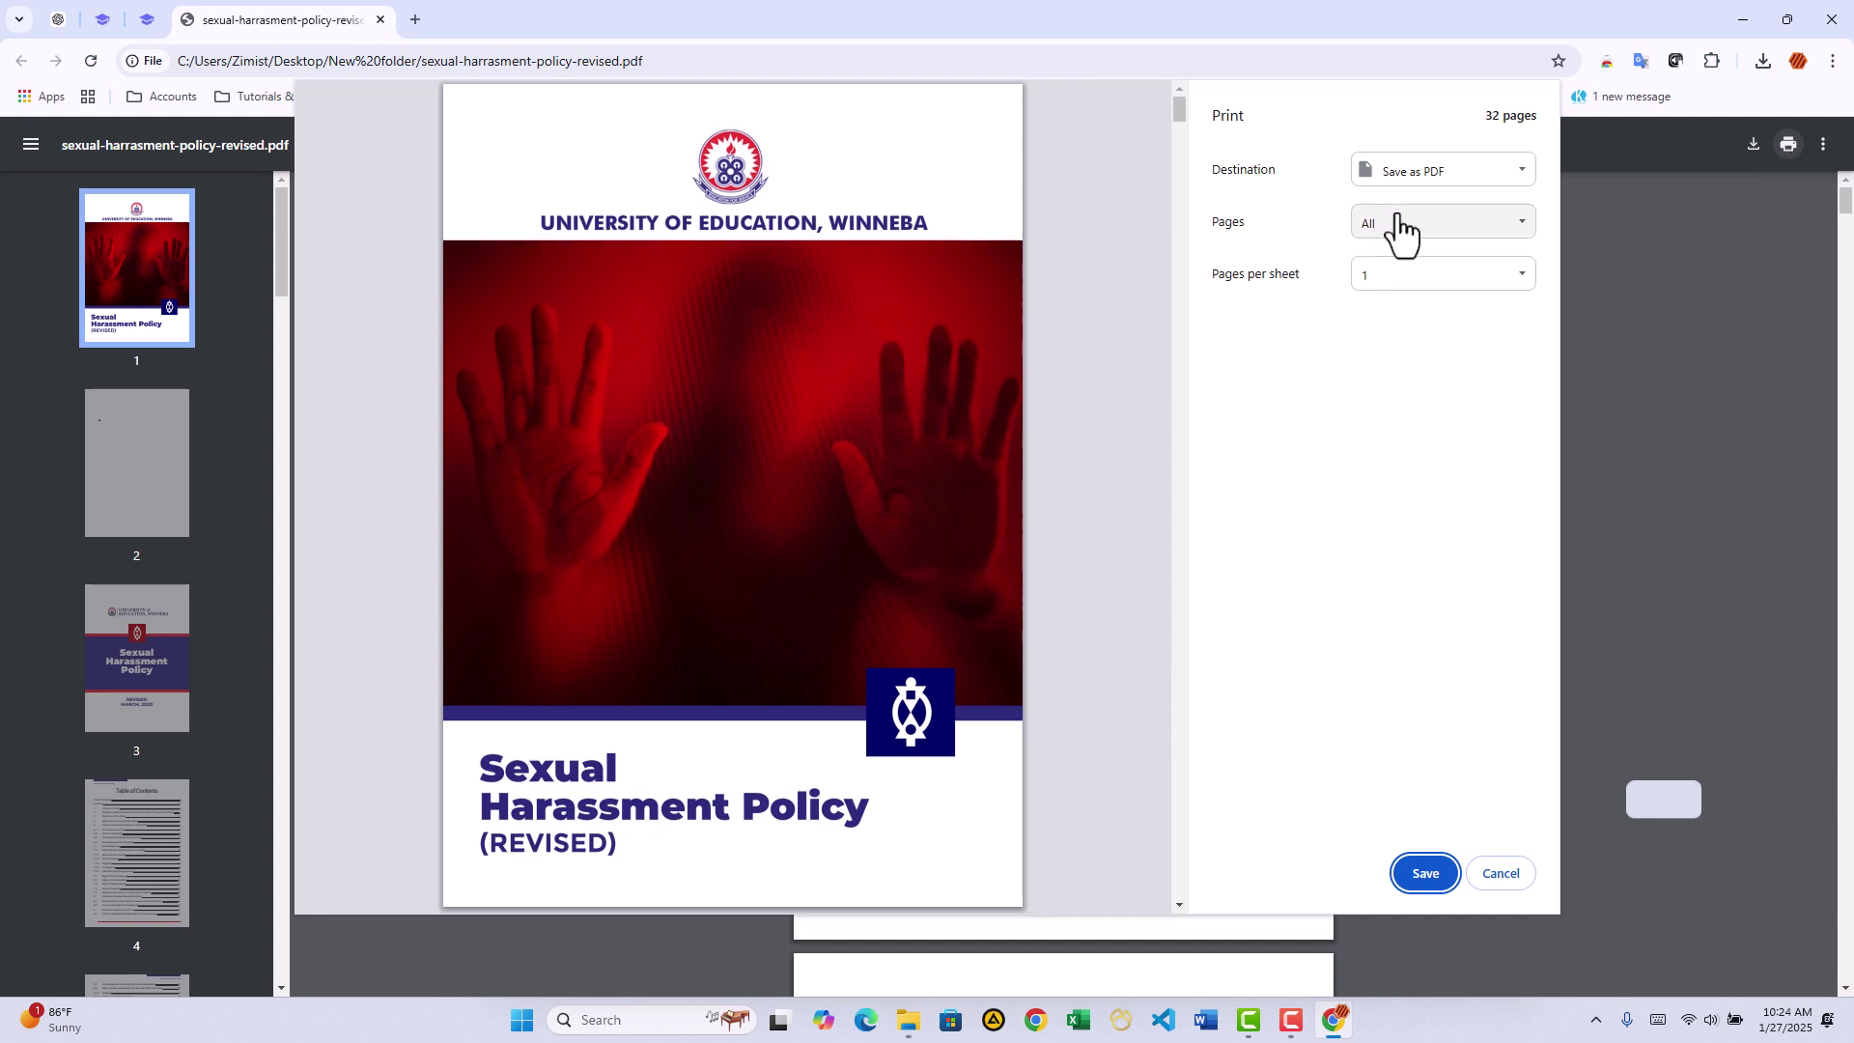
pyautogui.click(1426, 176)
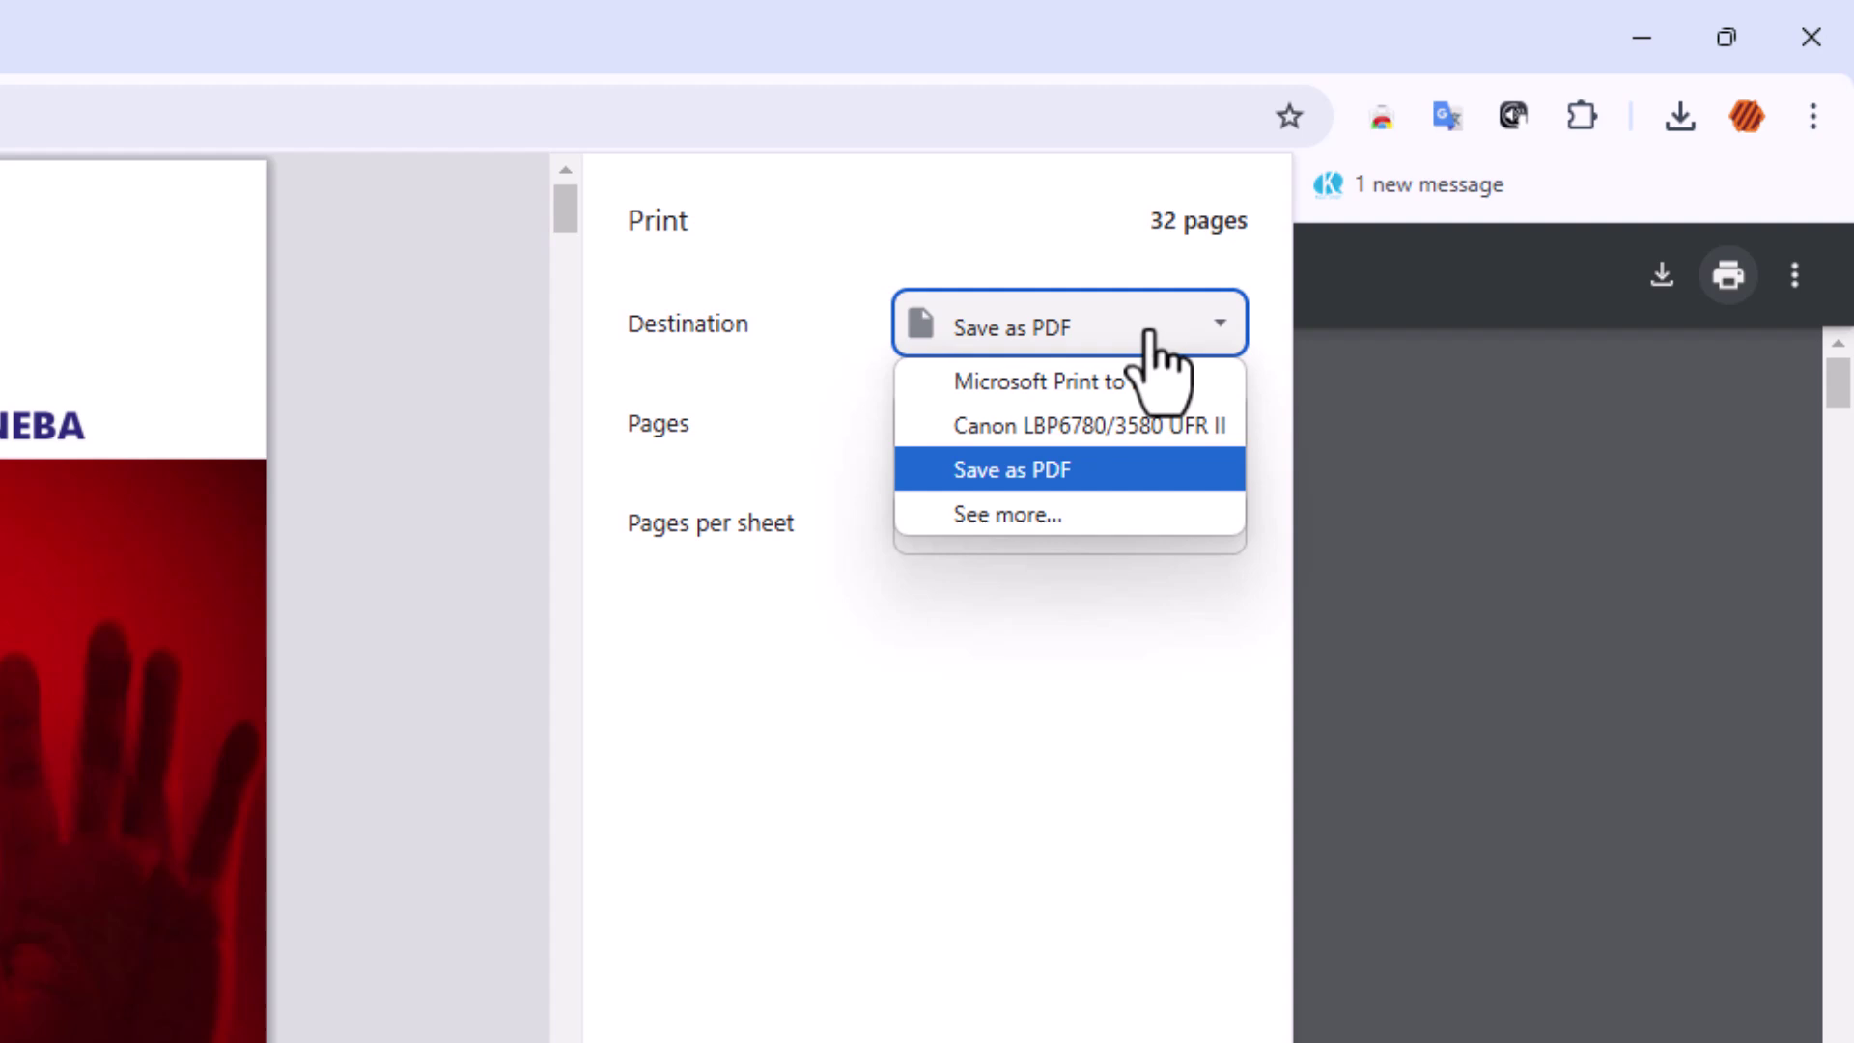
pyautogui.click(1072, 476)
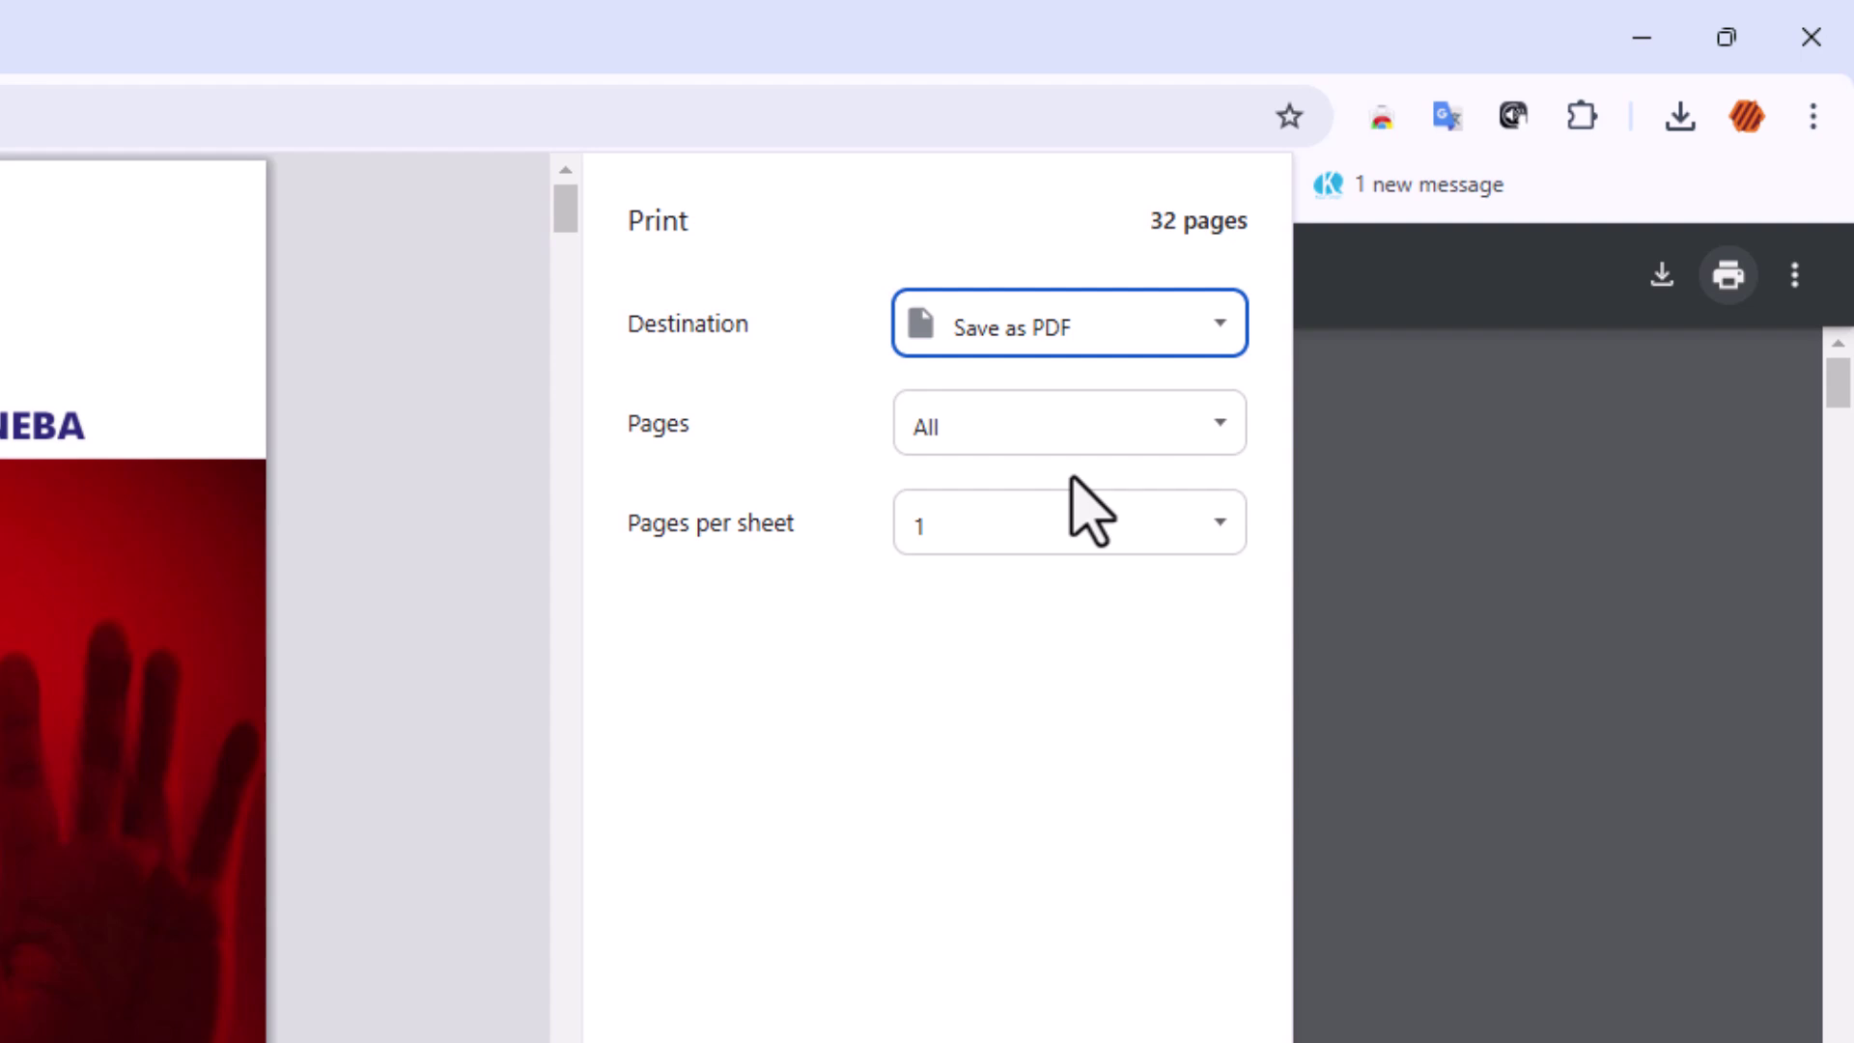
# - Lay out two policy pages per sheet, briefly trying 4, ending at 2 for 16 sheets
pyautogui.click(1038, 529)
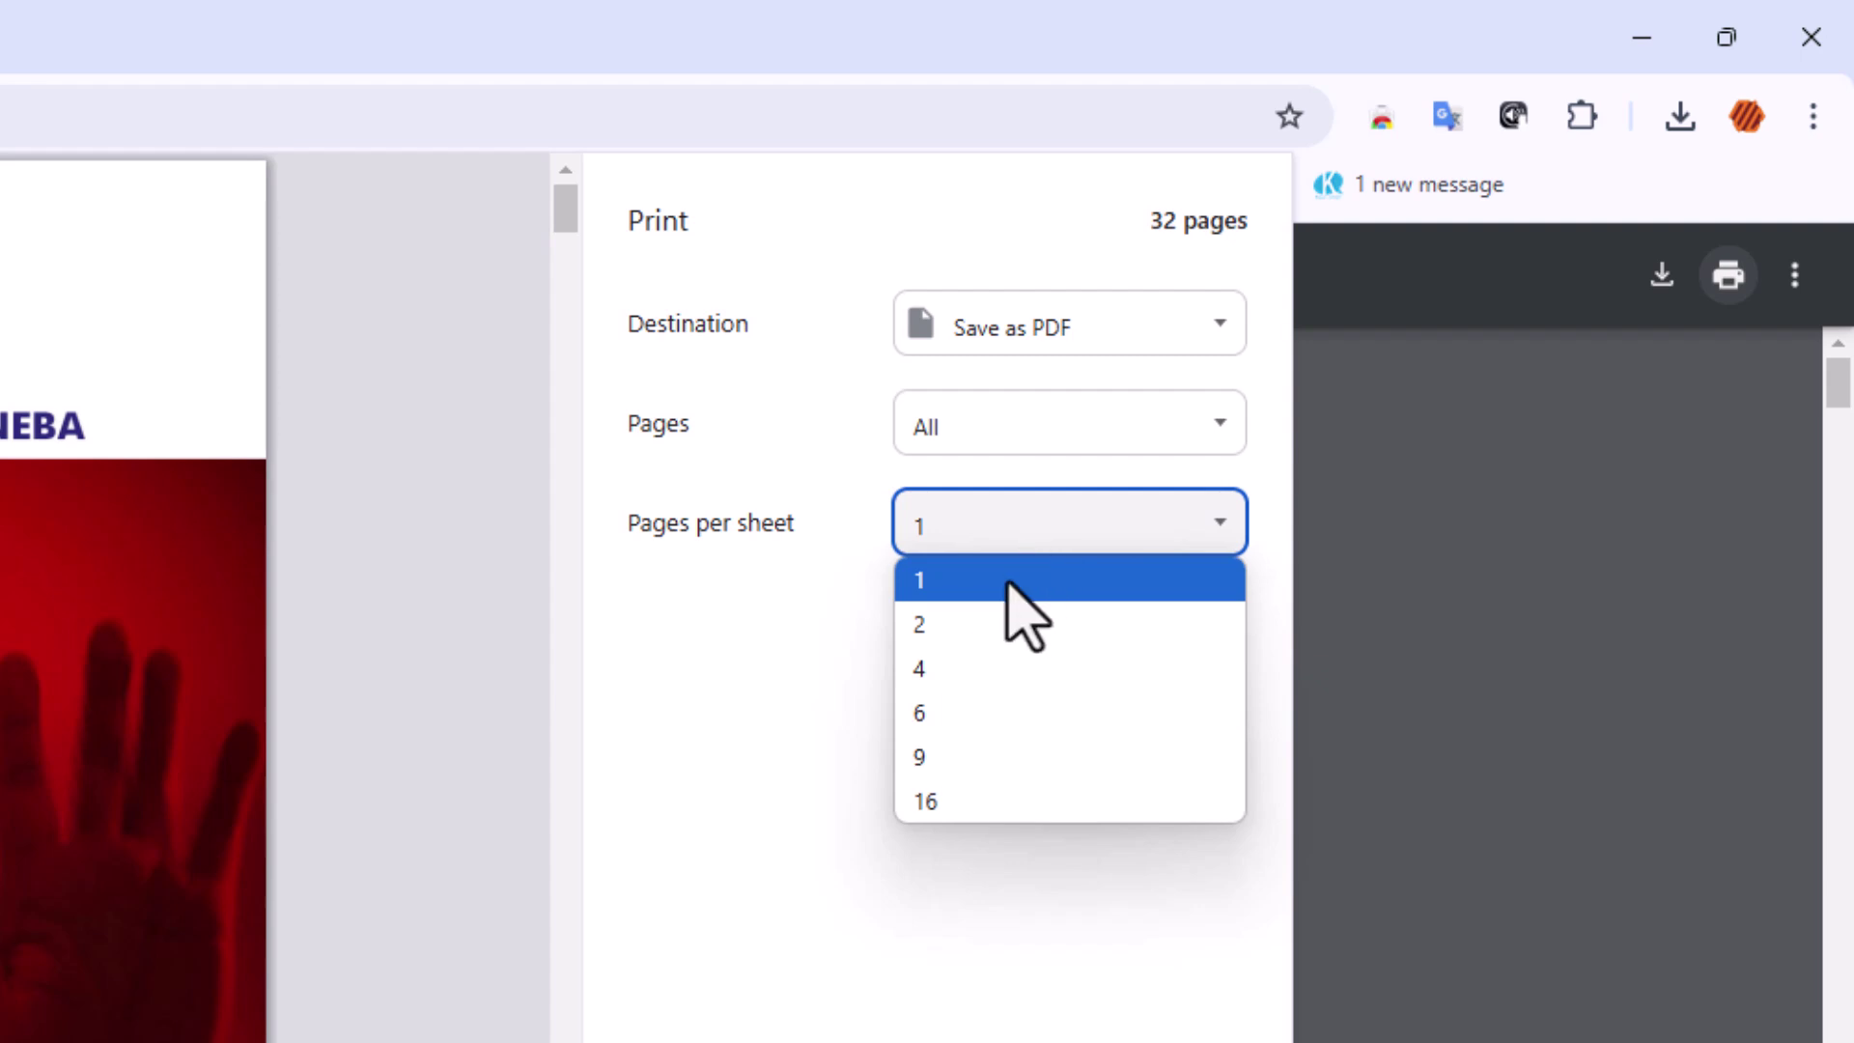
pyautogui.click(1003, 625)
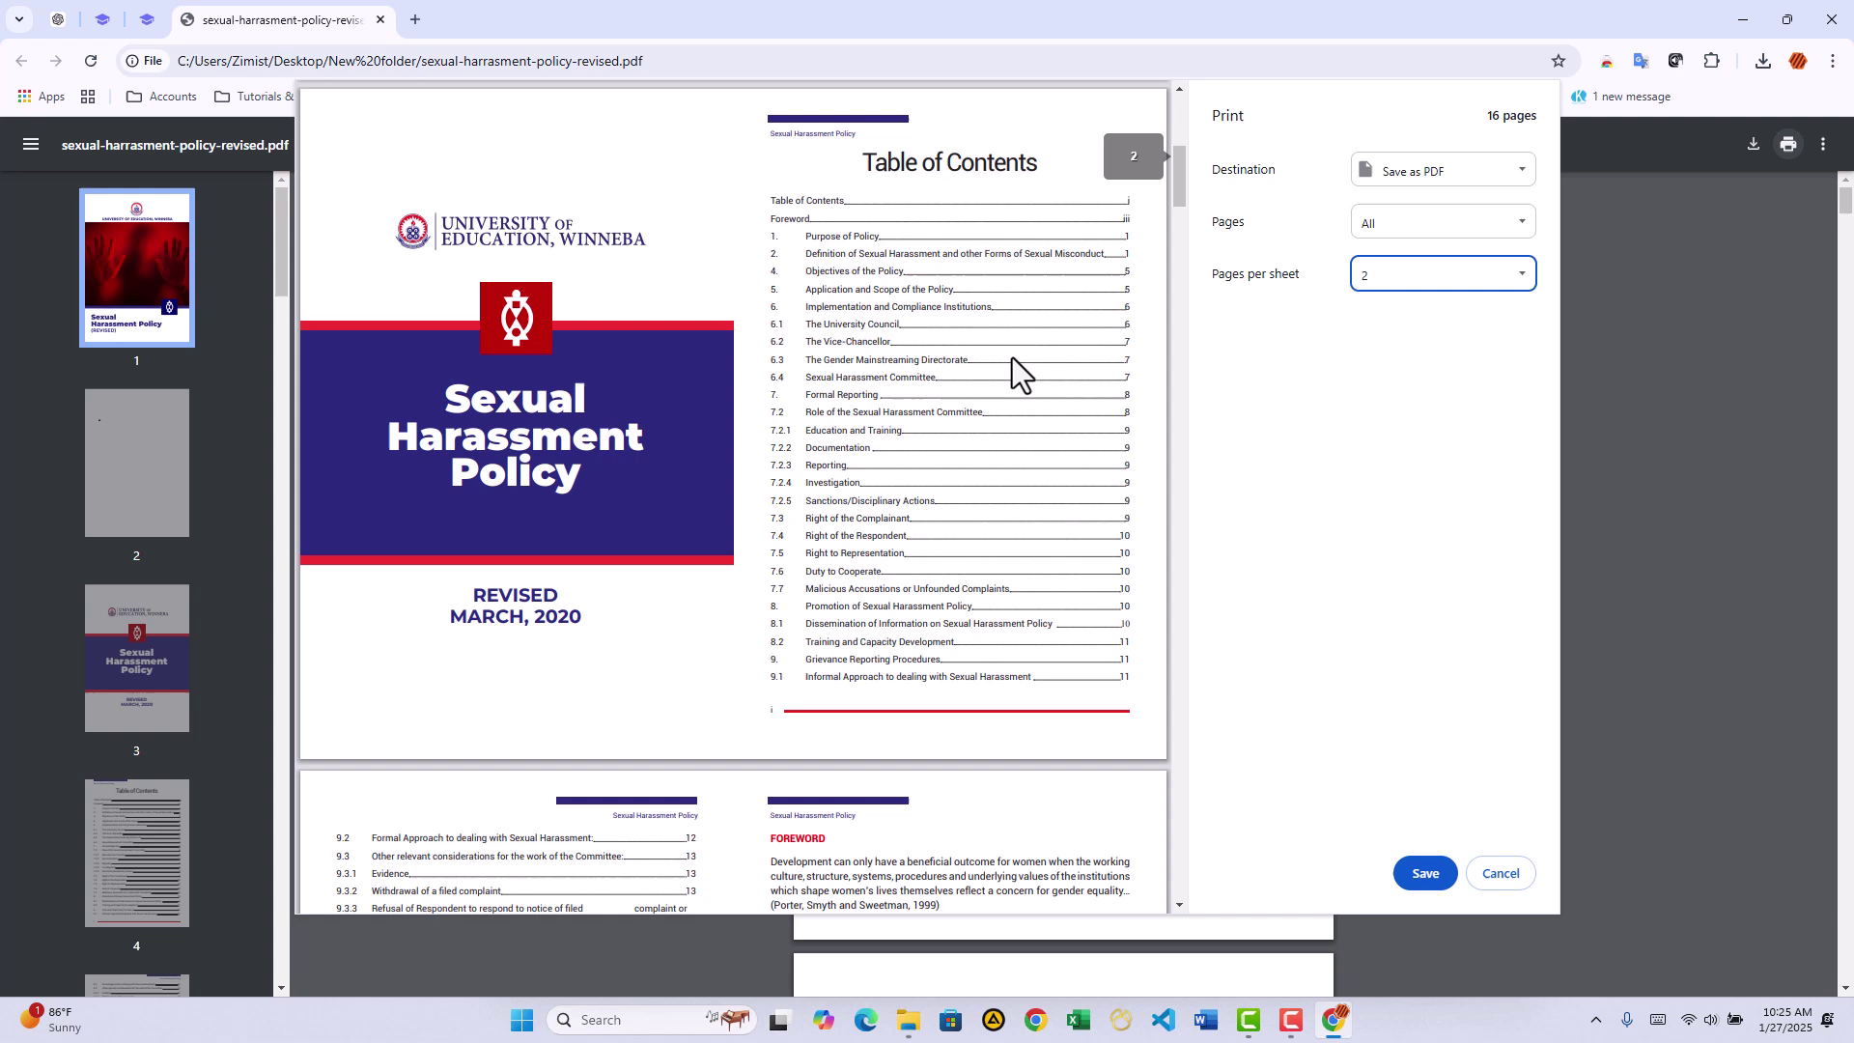
pyautogui.click(1386, 283)
pyautogui.click(1383, 352)
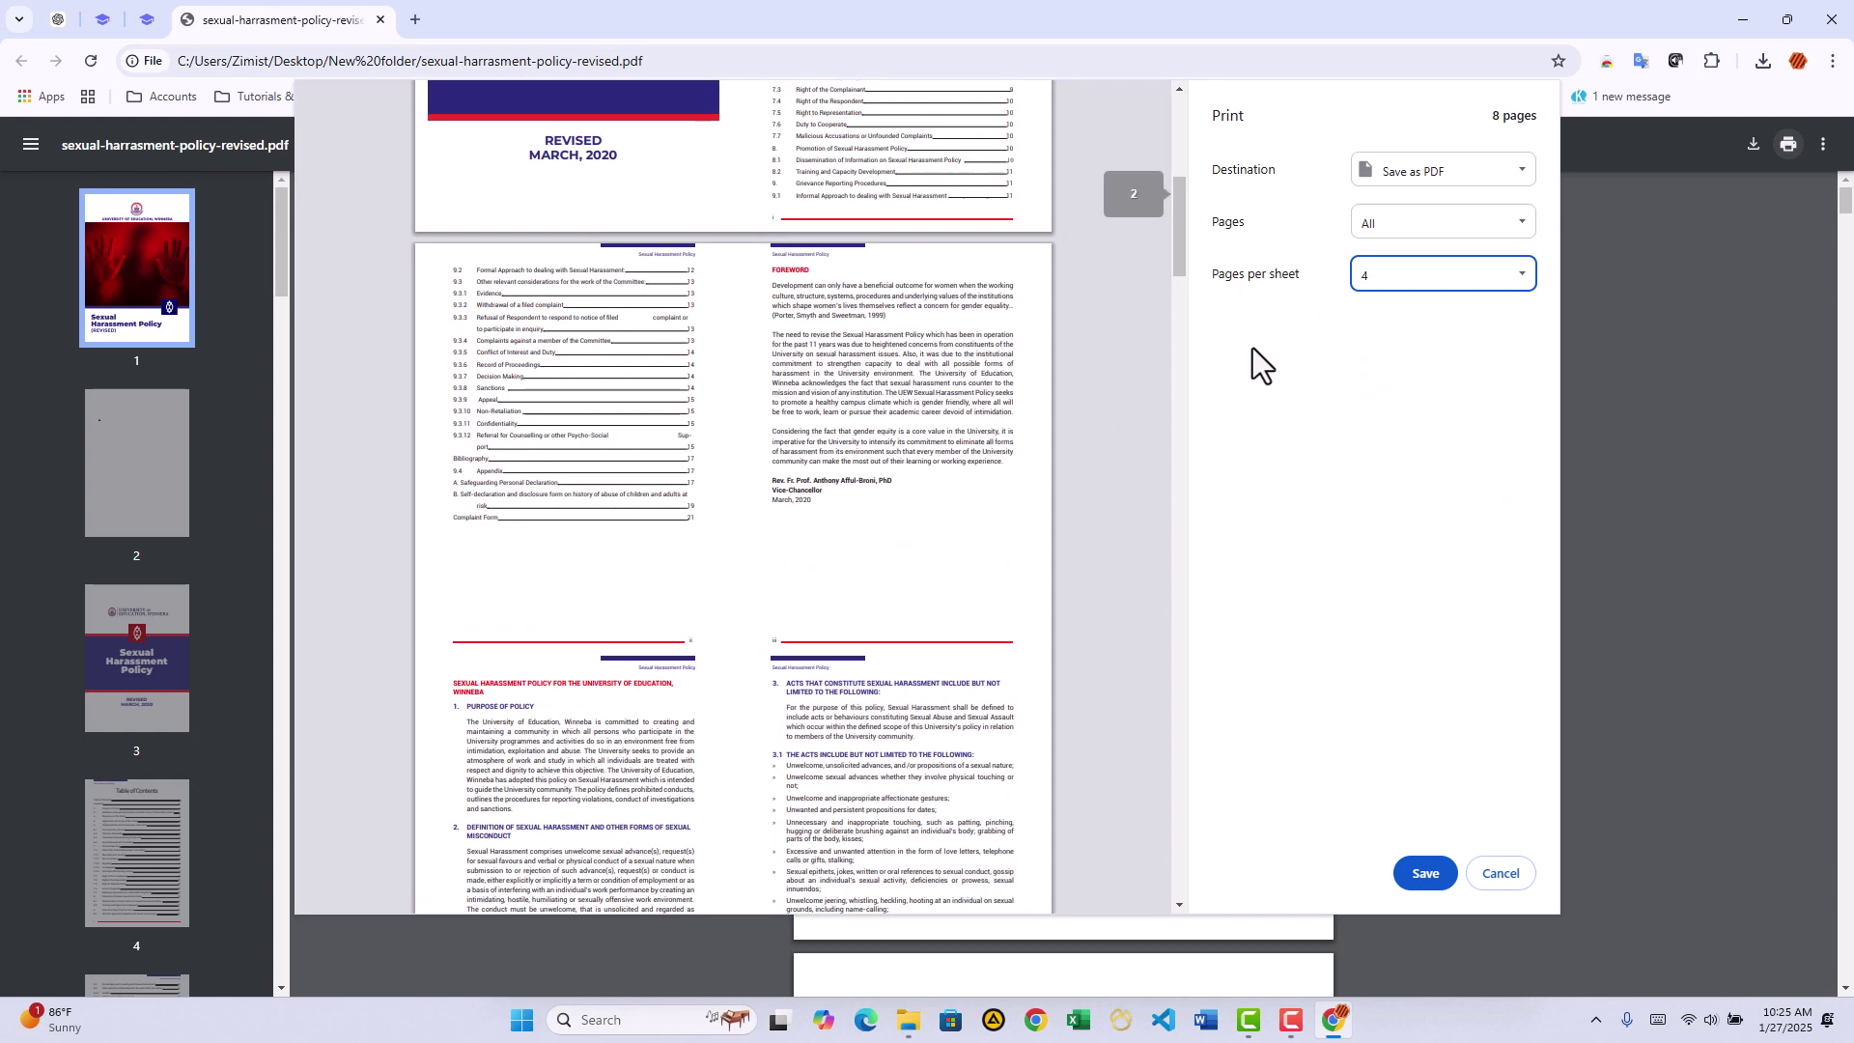
pyautogui.click(1416, 297)
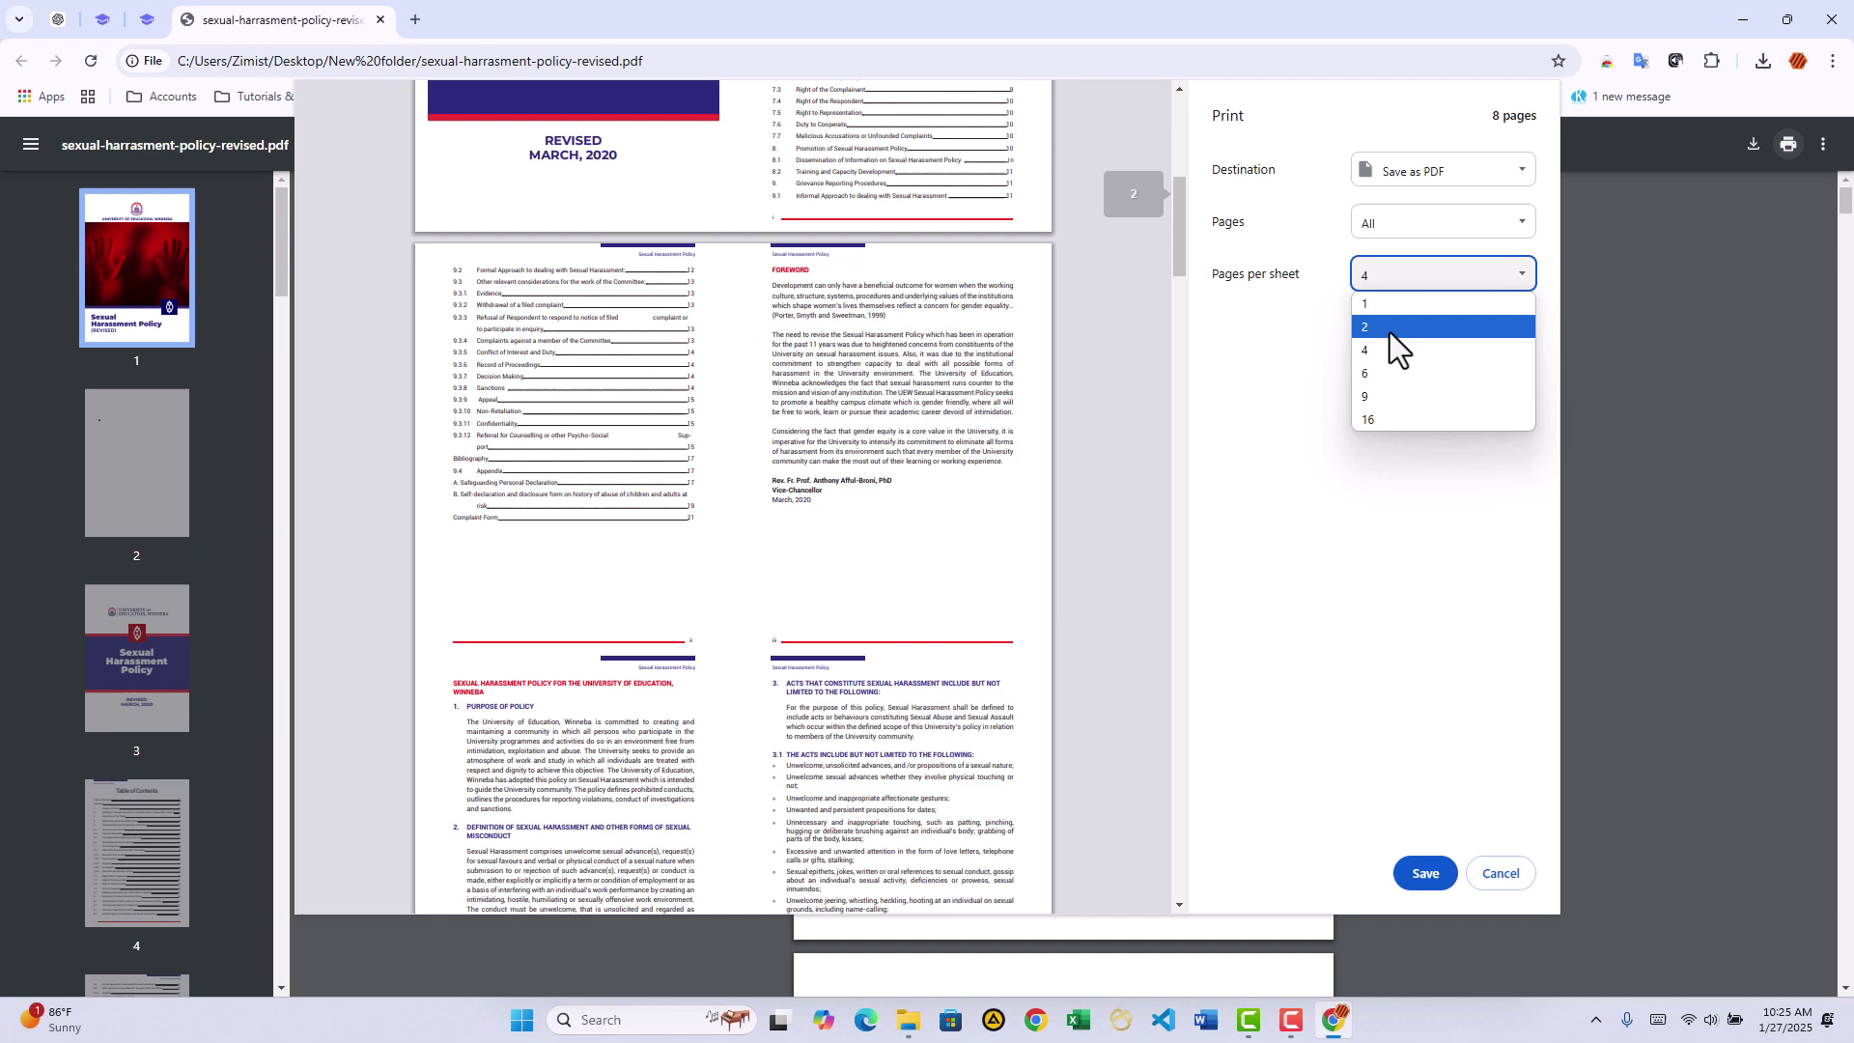
pyautogui.click(1389, 332)
pyautogui.scroll(-2, 1050, 350)
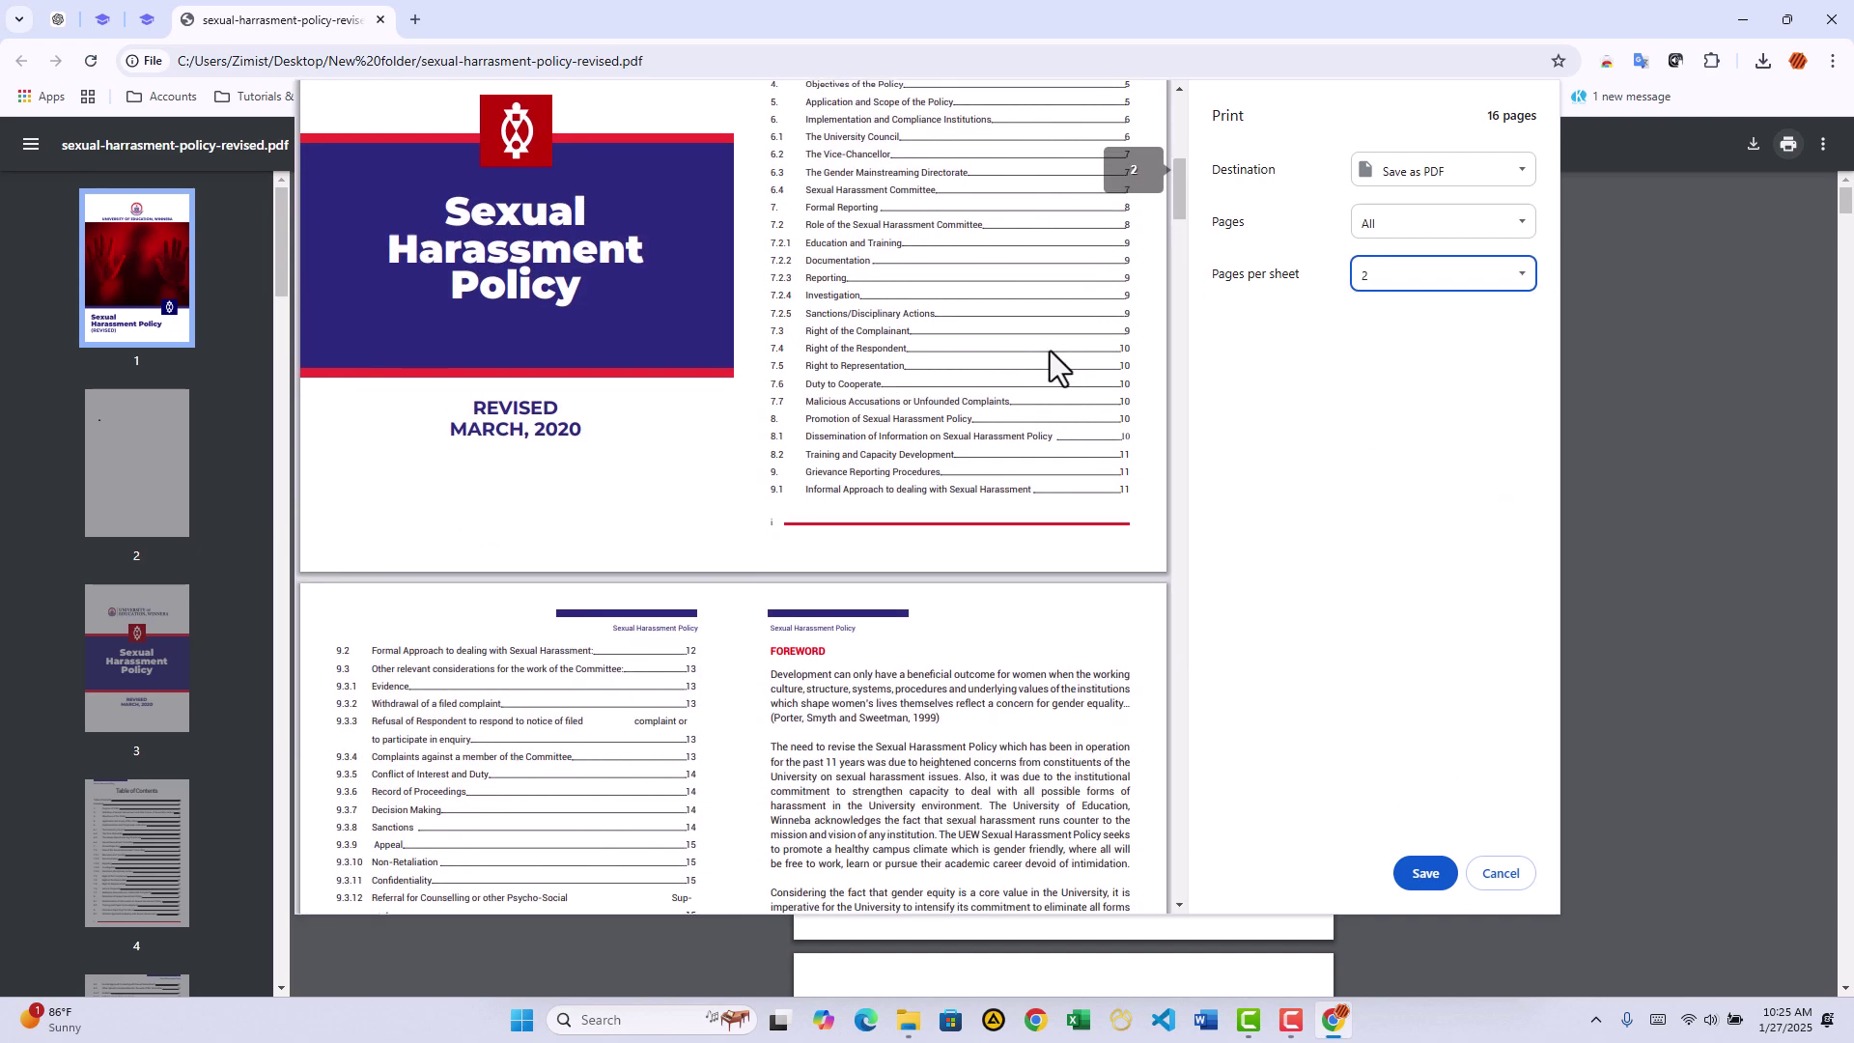
pyautogui.scroll(3, 1050, 350)
pyautogui.scroll(2, 1051, 351)
pyautogui.scroll(2, 1050, 350)
pyautogui.scroll(-3, 1049, 352)
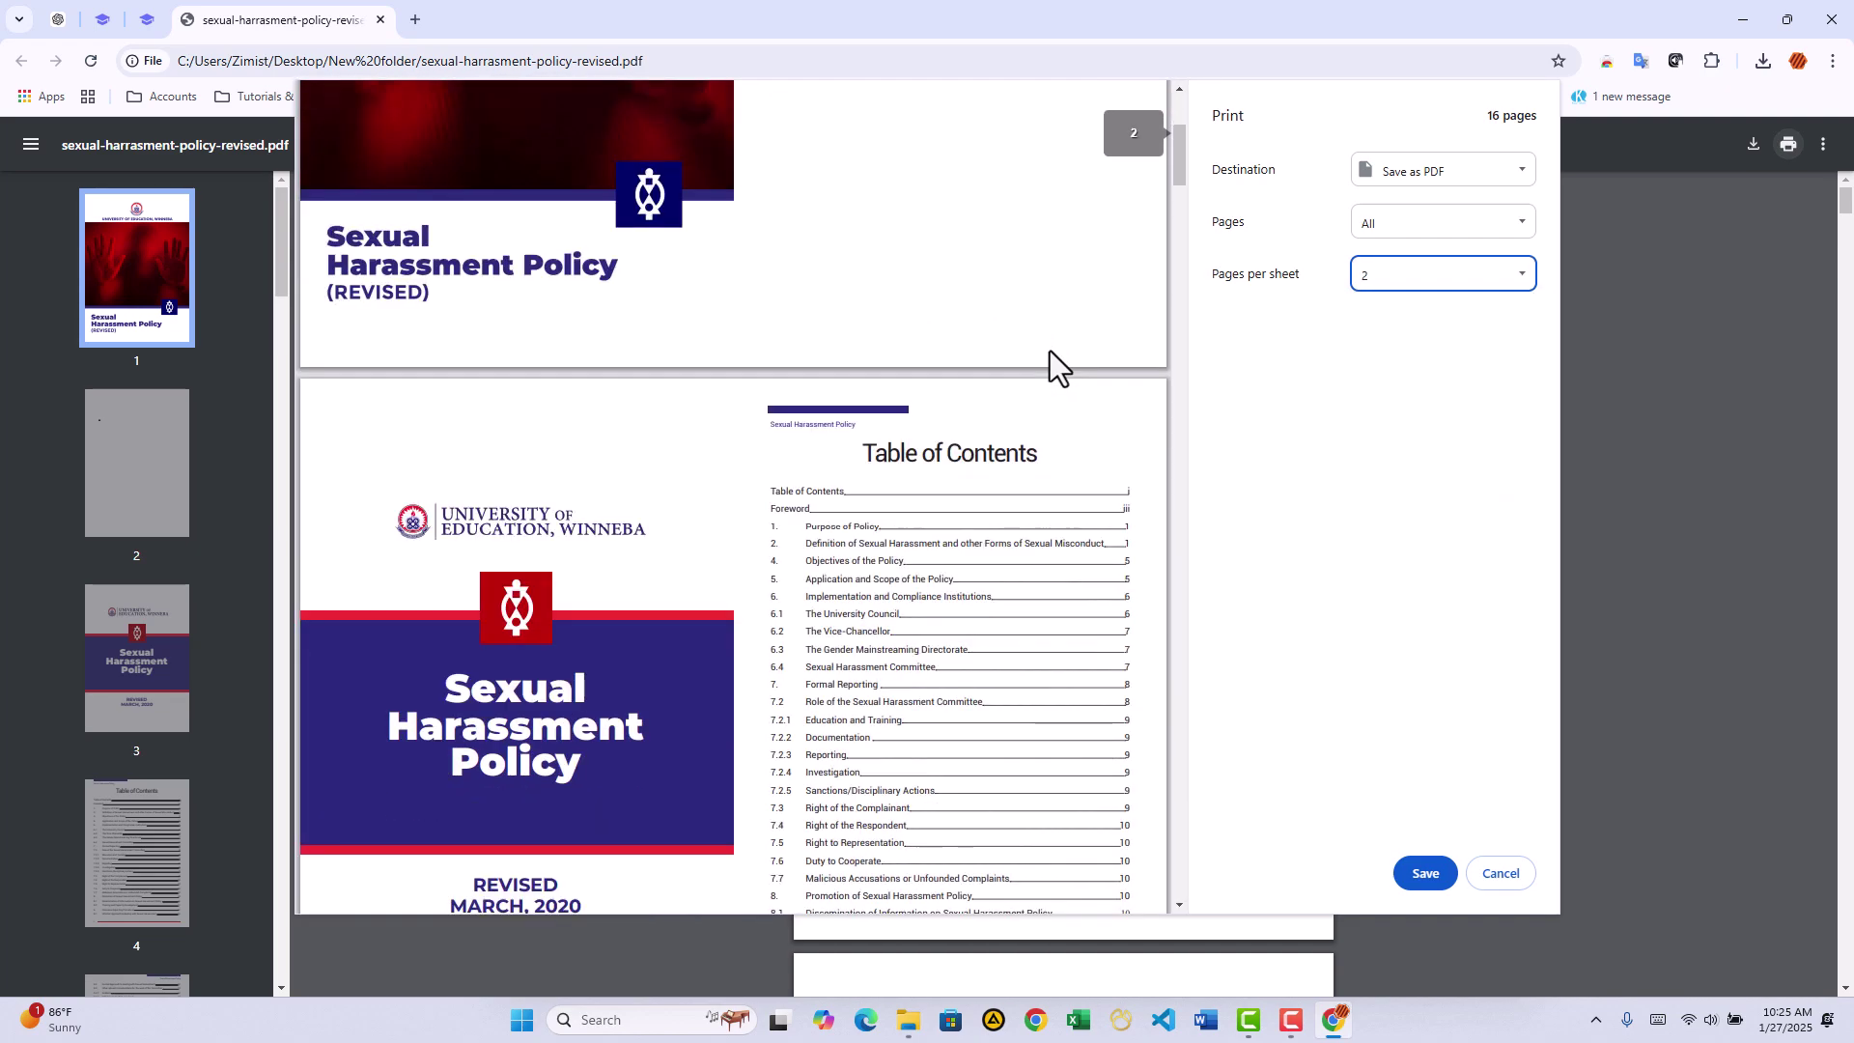
pyautogui.scroll(-3, 1050, 351)
pyautogui.scroll(5, 1050, 351)
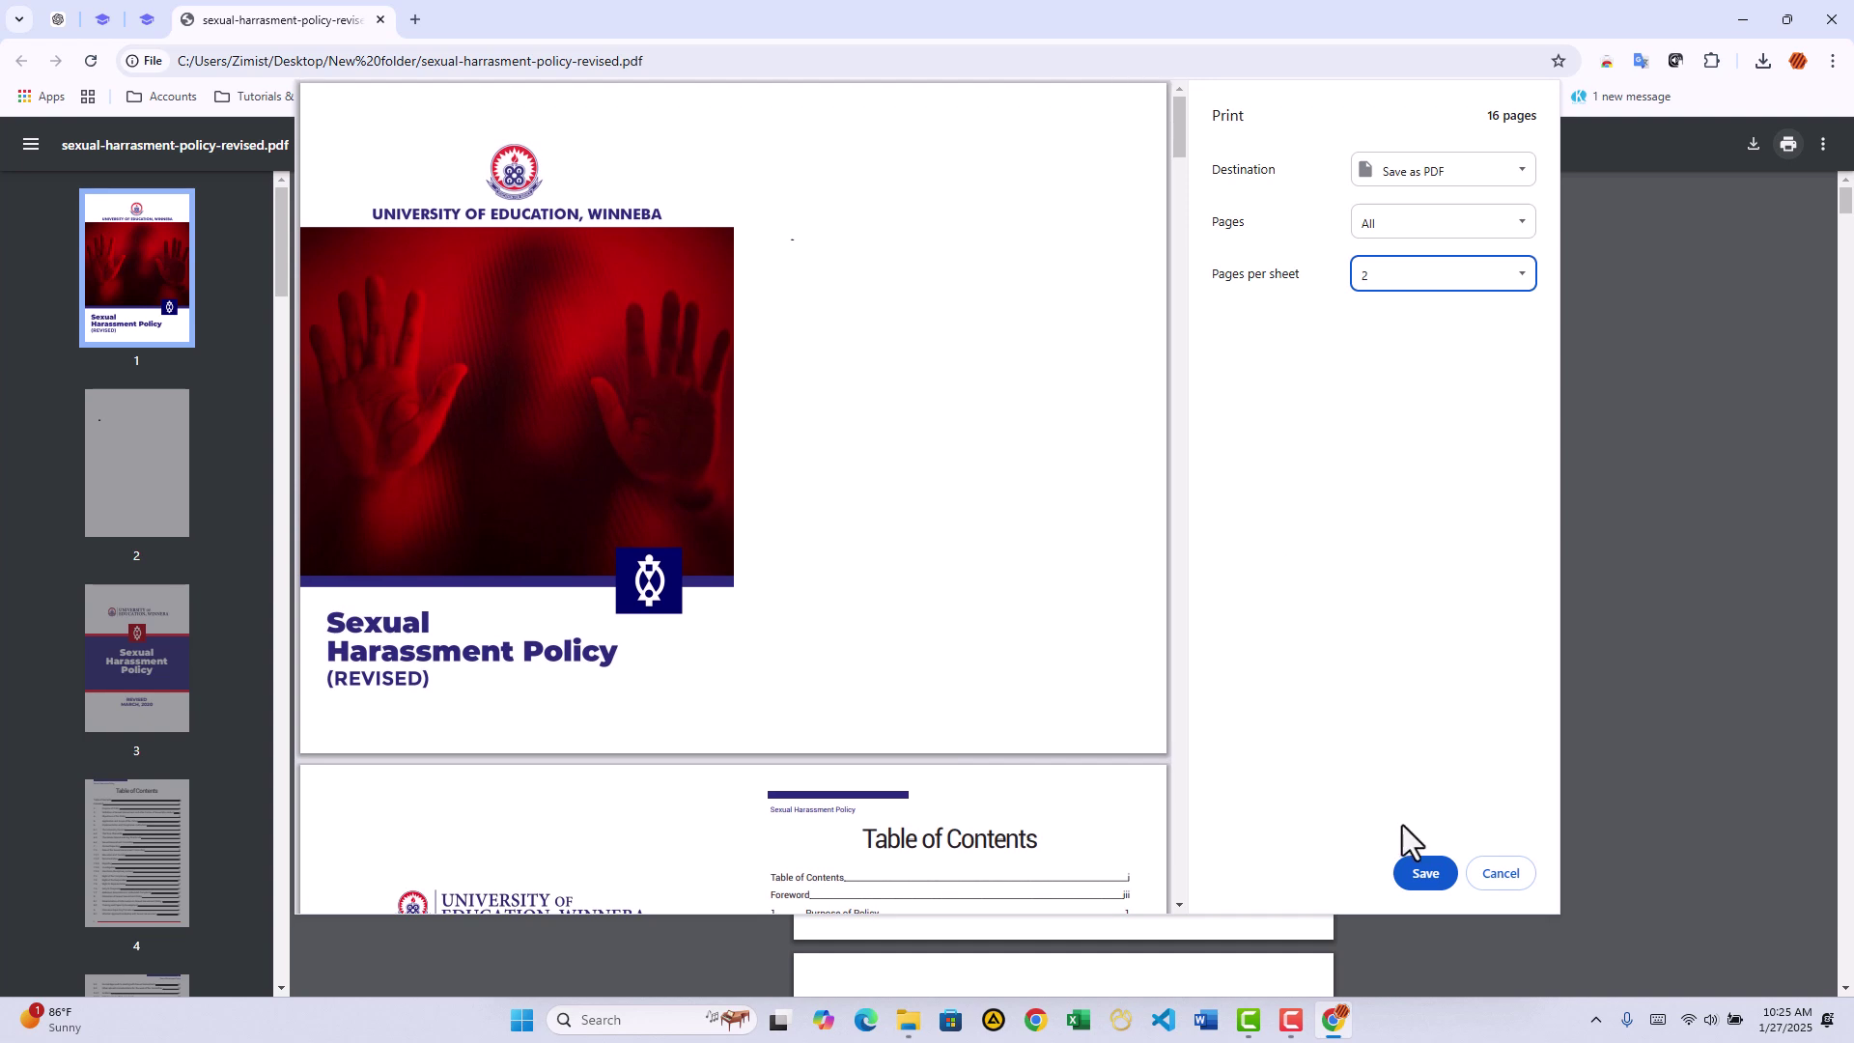
# - Save the two-per-sheet layout as NewDoc1 in the New folder on the Desktop
pyautogui.click(1426, 873)
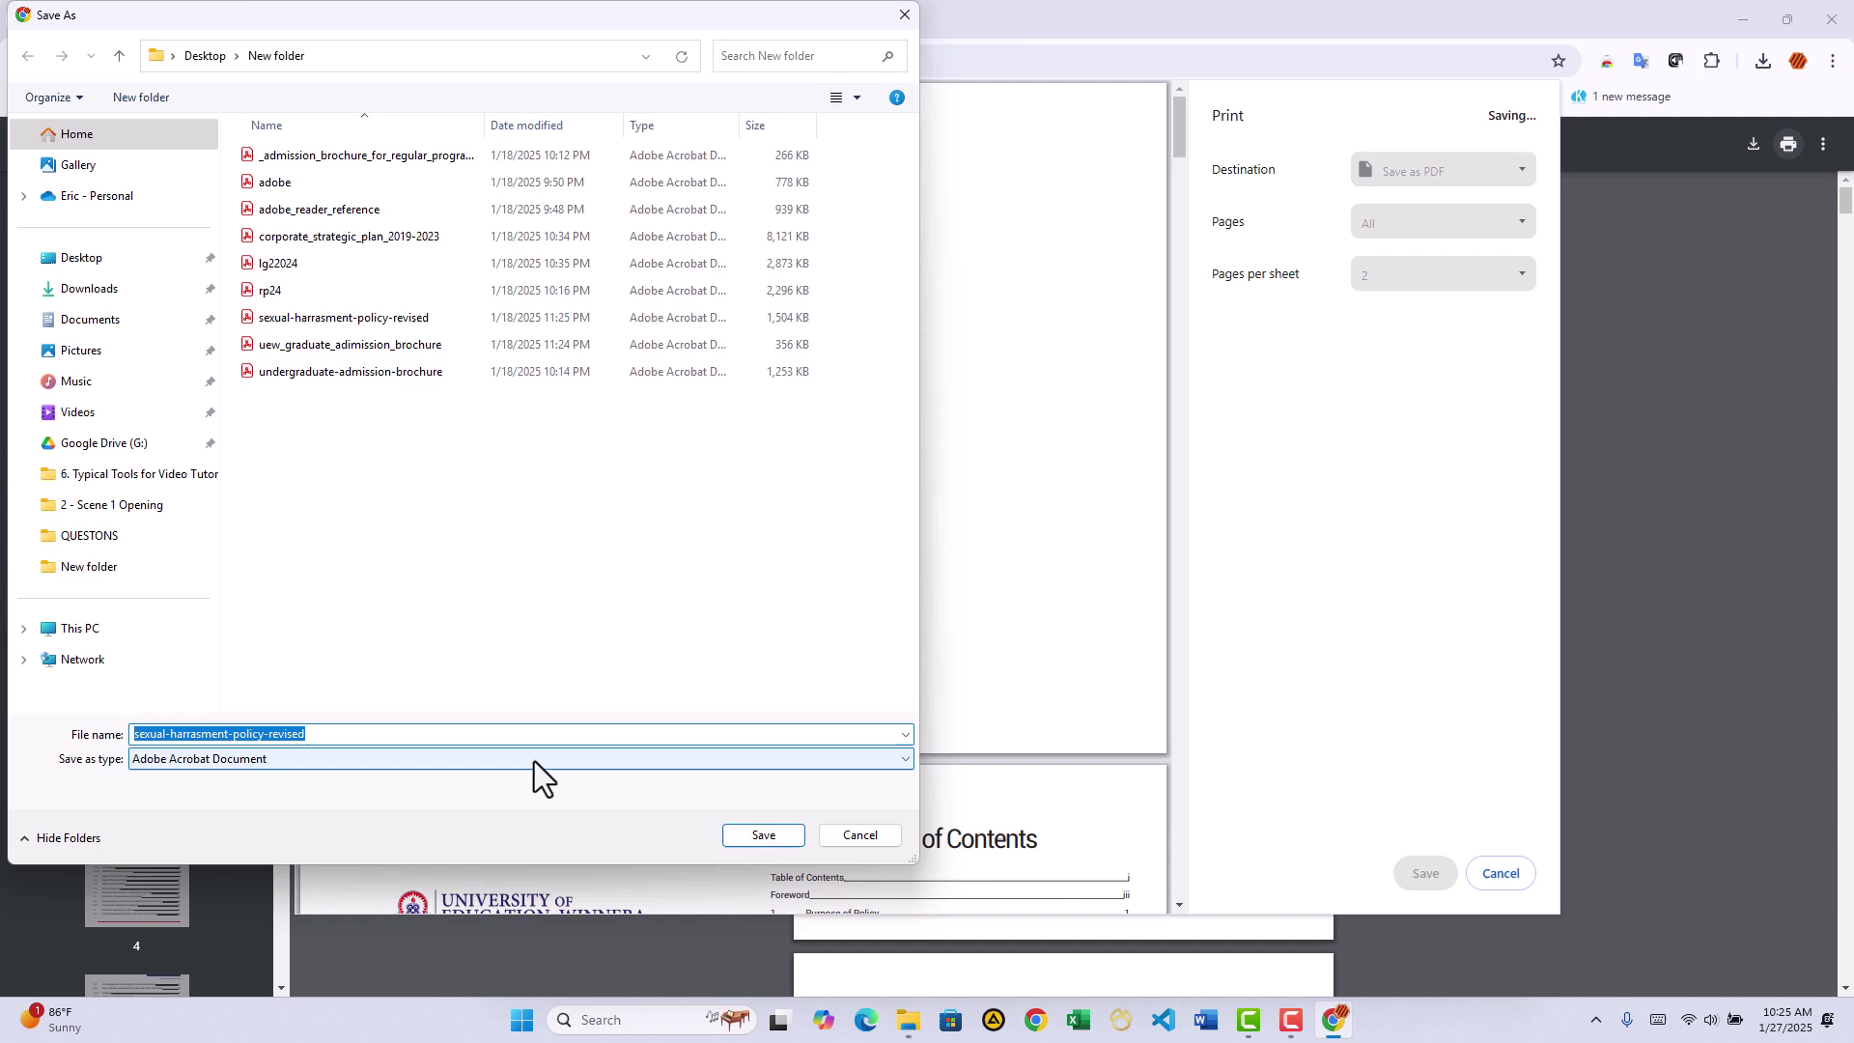
pyautogui.write('NewD')
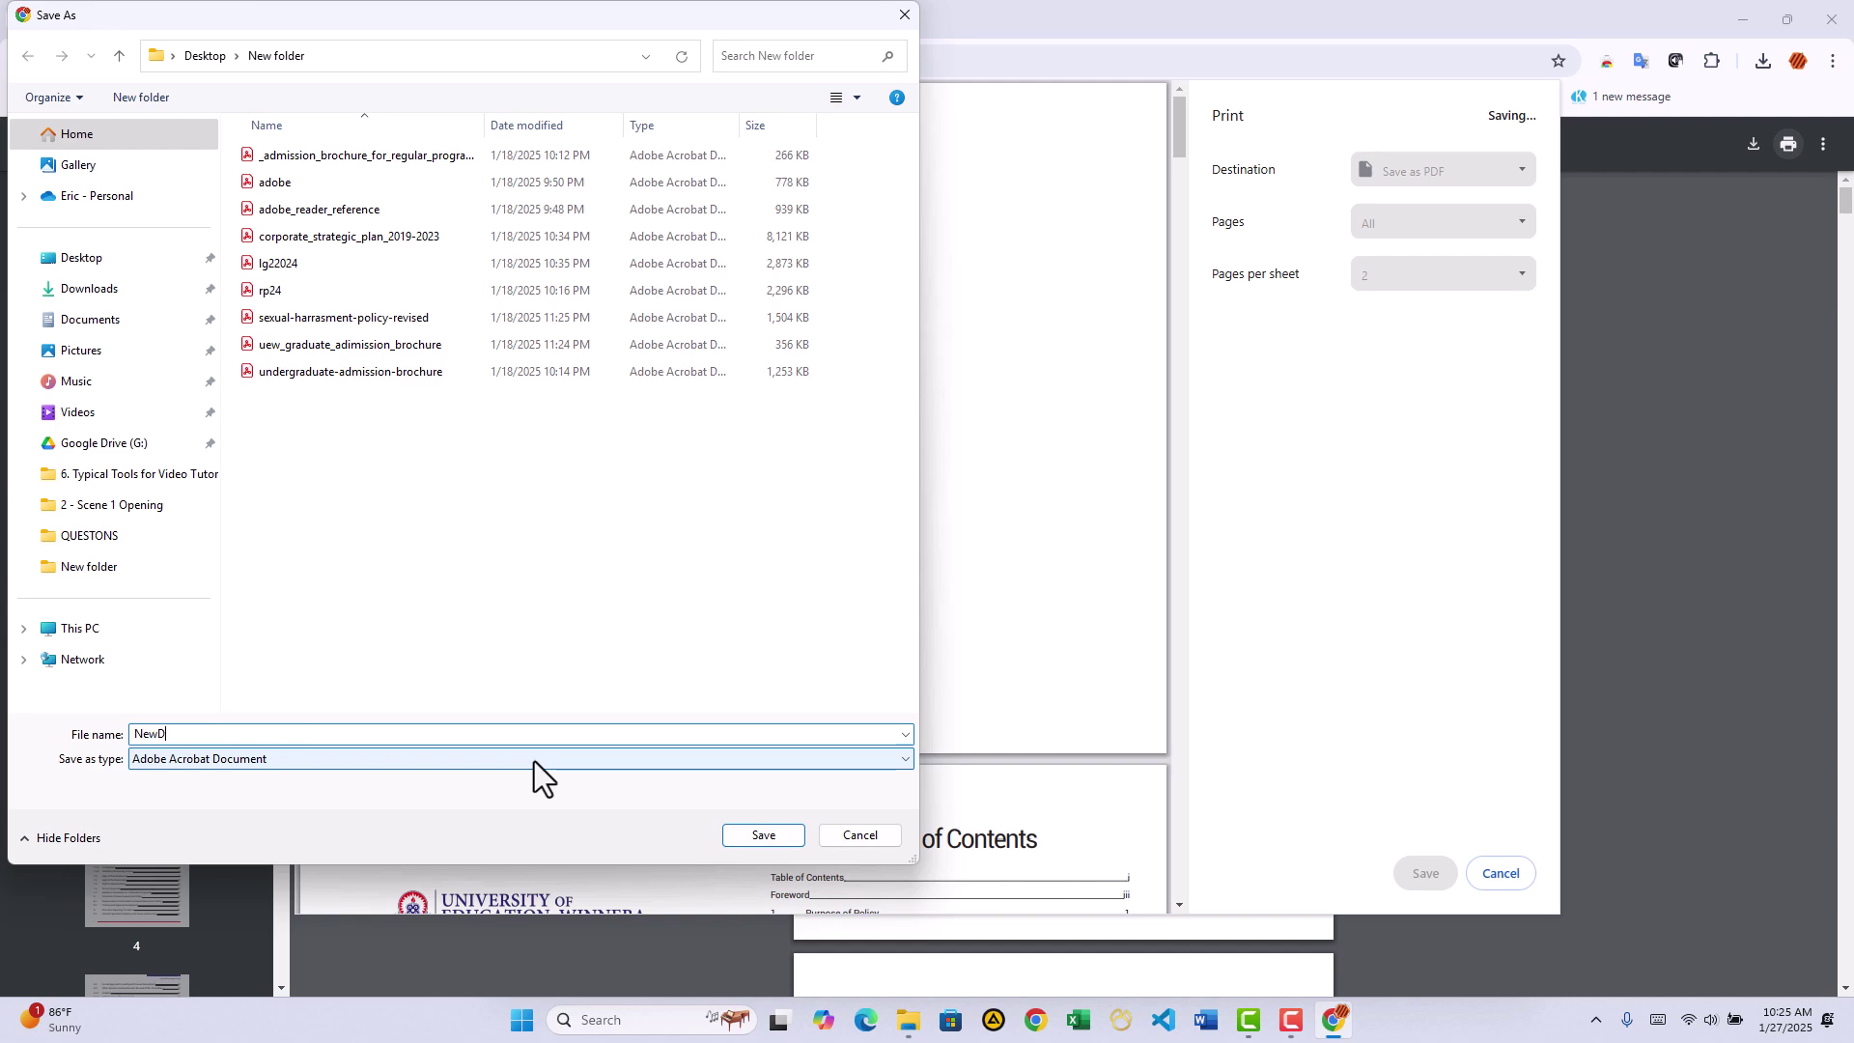
pyautogui.write('oc1')
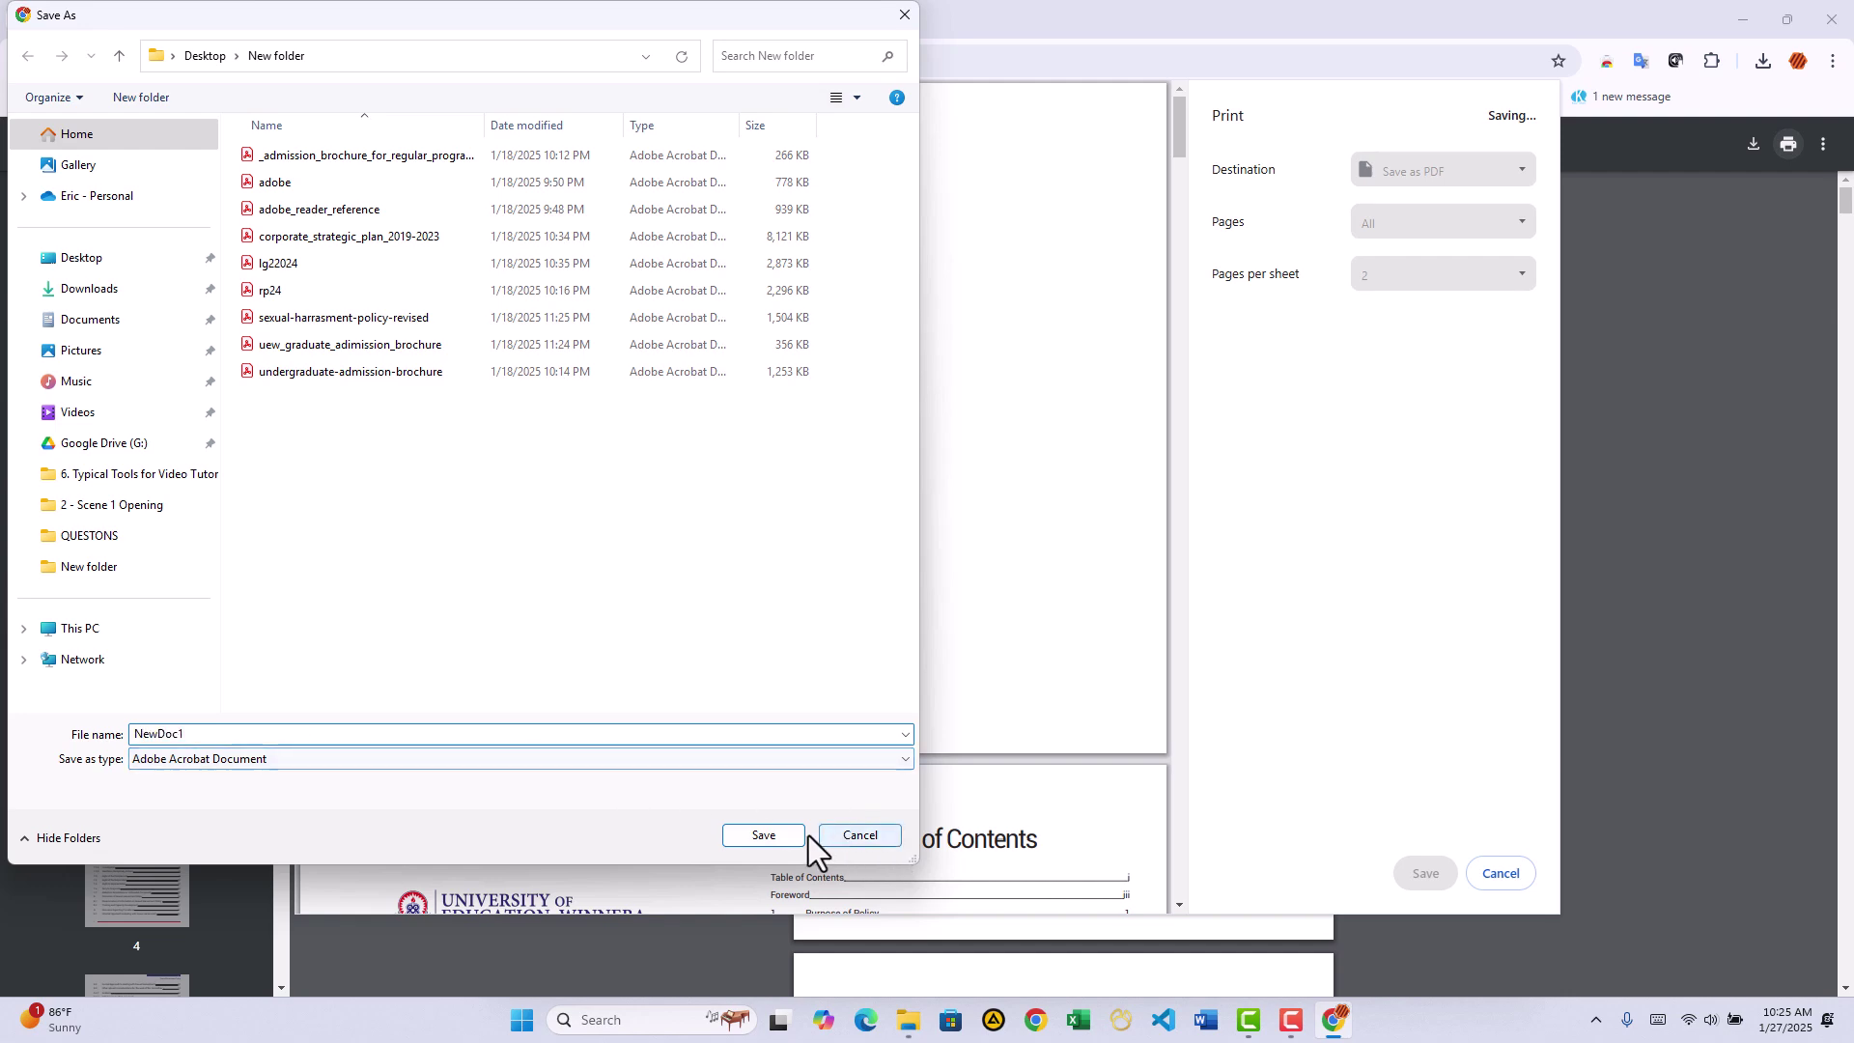
pyautogui.click(782, 836)
# - Review NewDoc1 in Acrobat as 16 pages of two policy pages each, then close it
pyautogui.click(909, 1016)
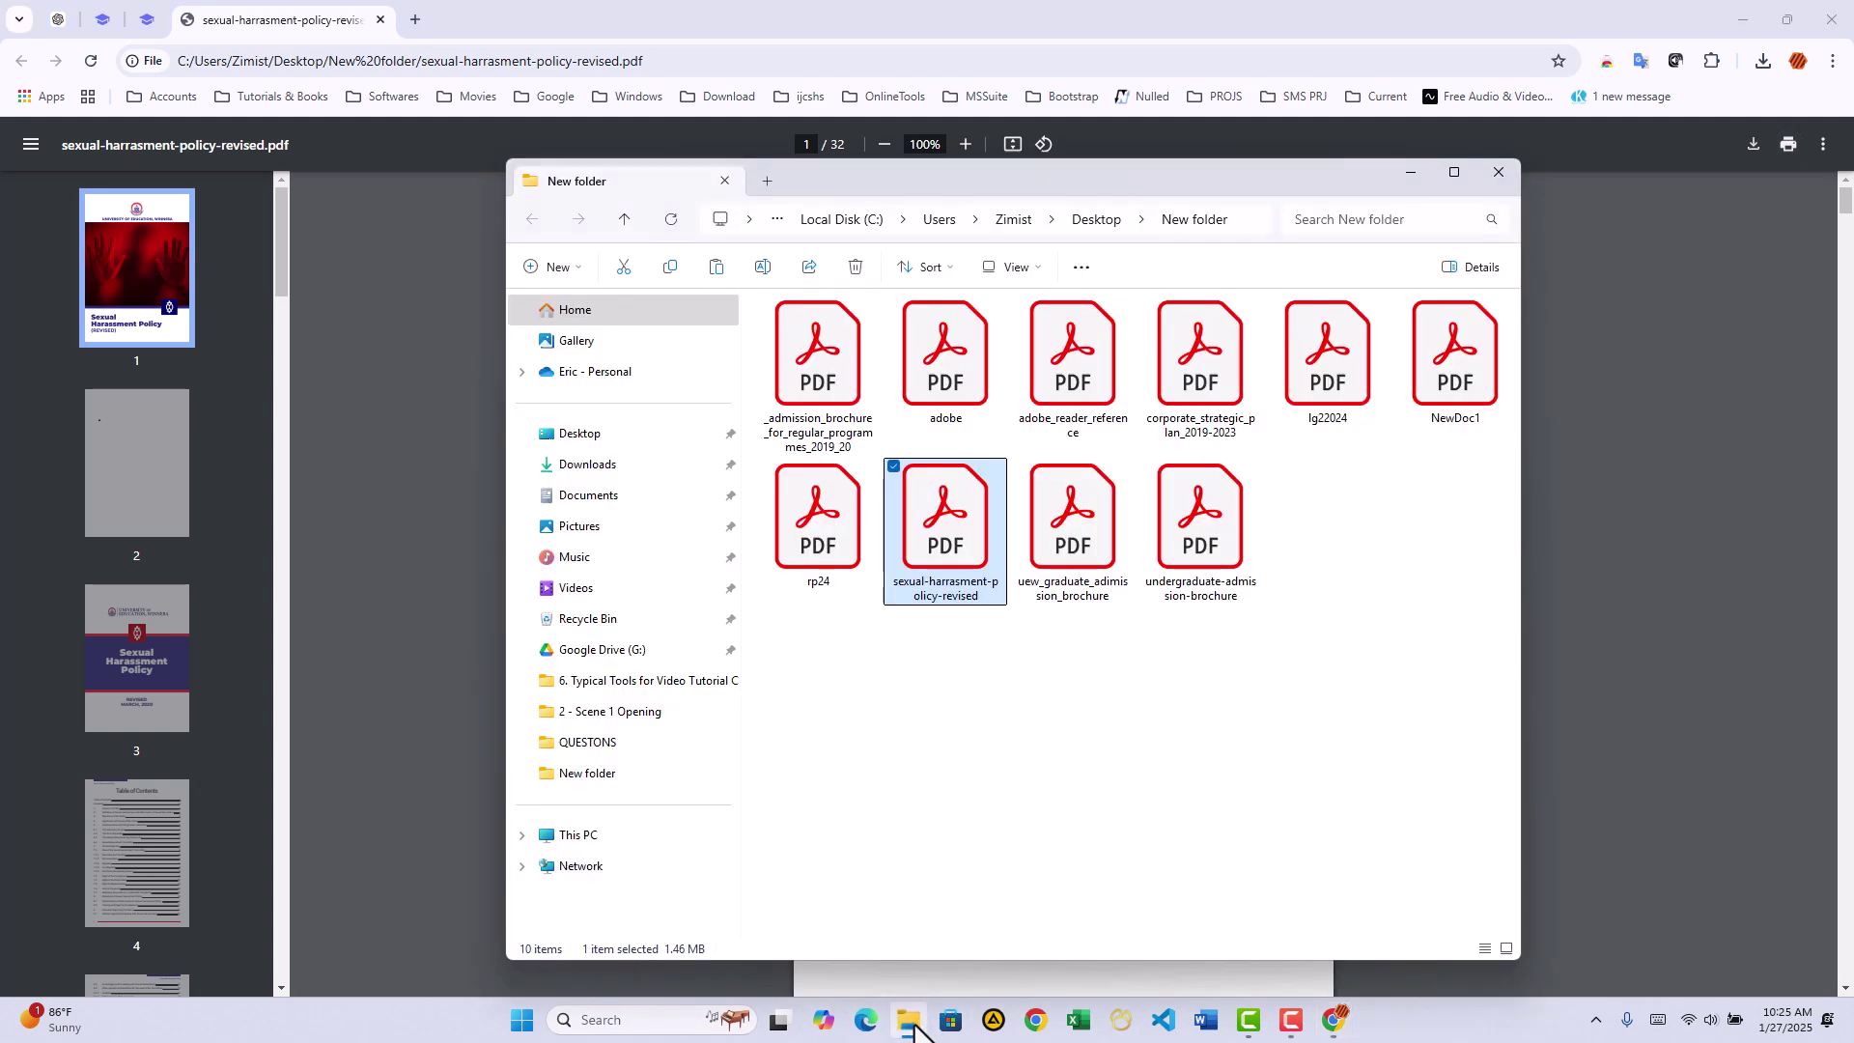
pyautogui.click(1466, 374)
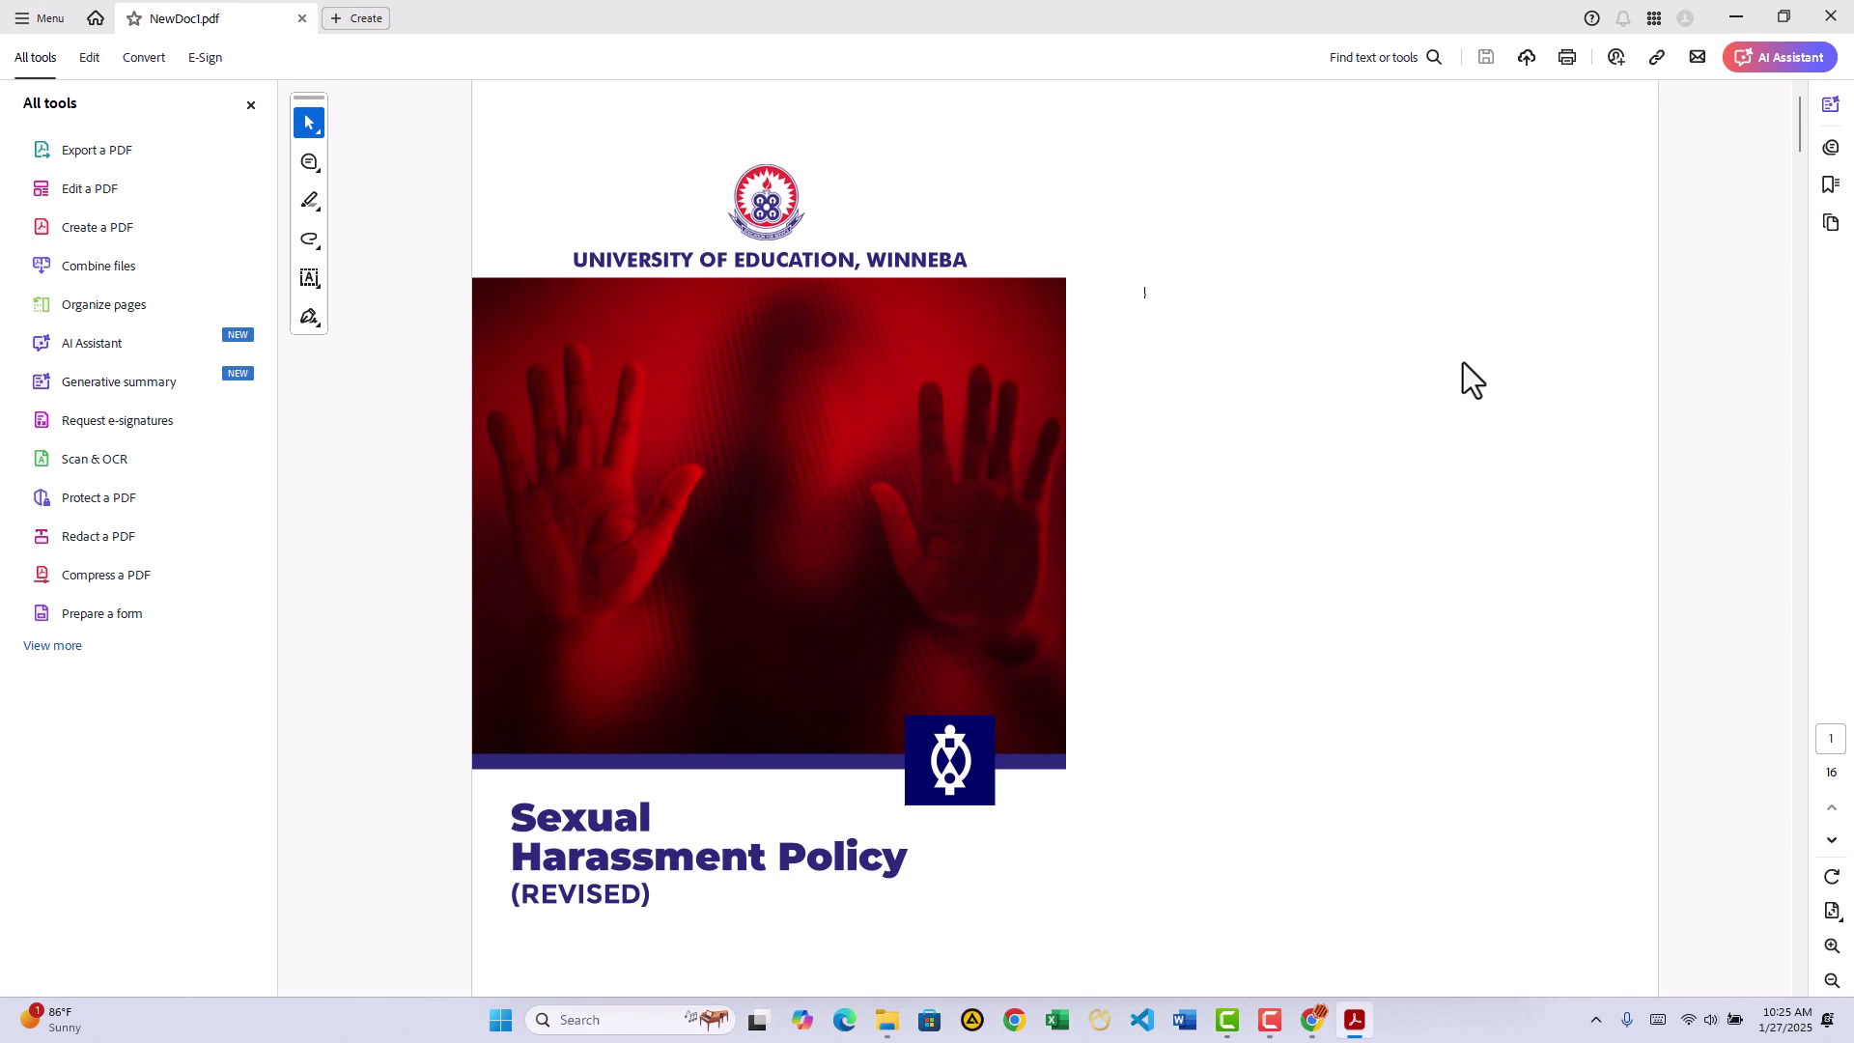
pyautogui.scroll(-10, 1357, 428)
pyautogui.scroll(-5, 1357, 426)
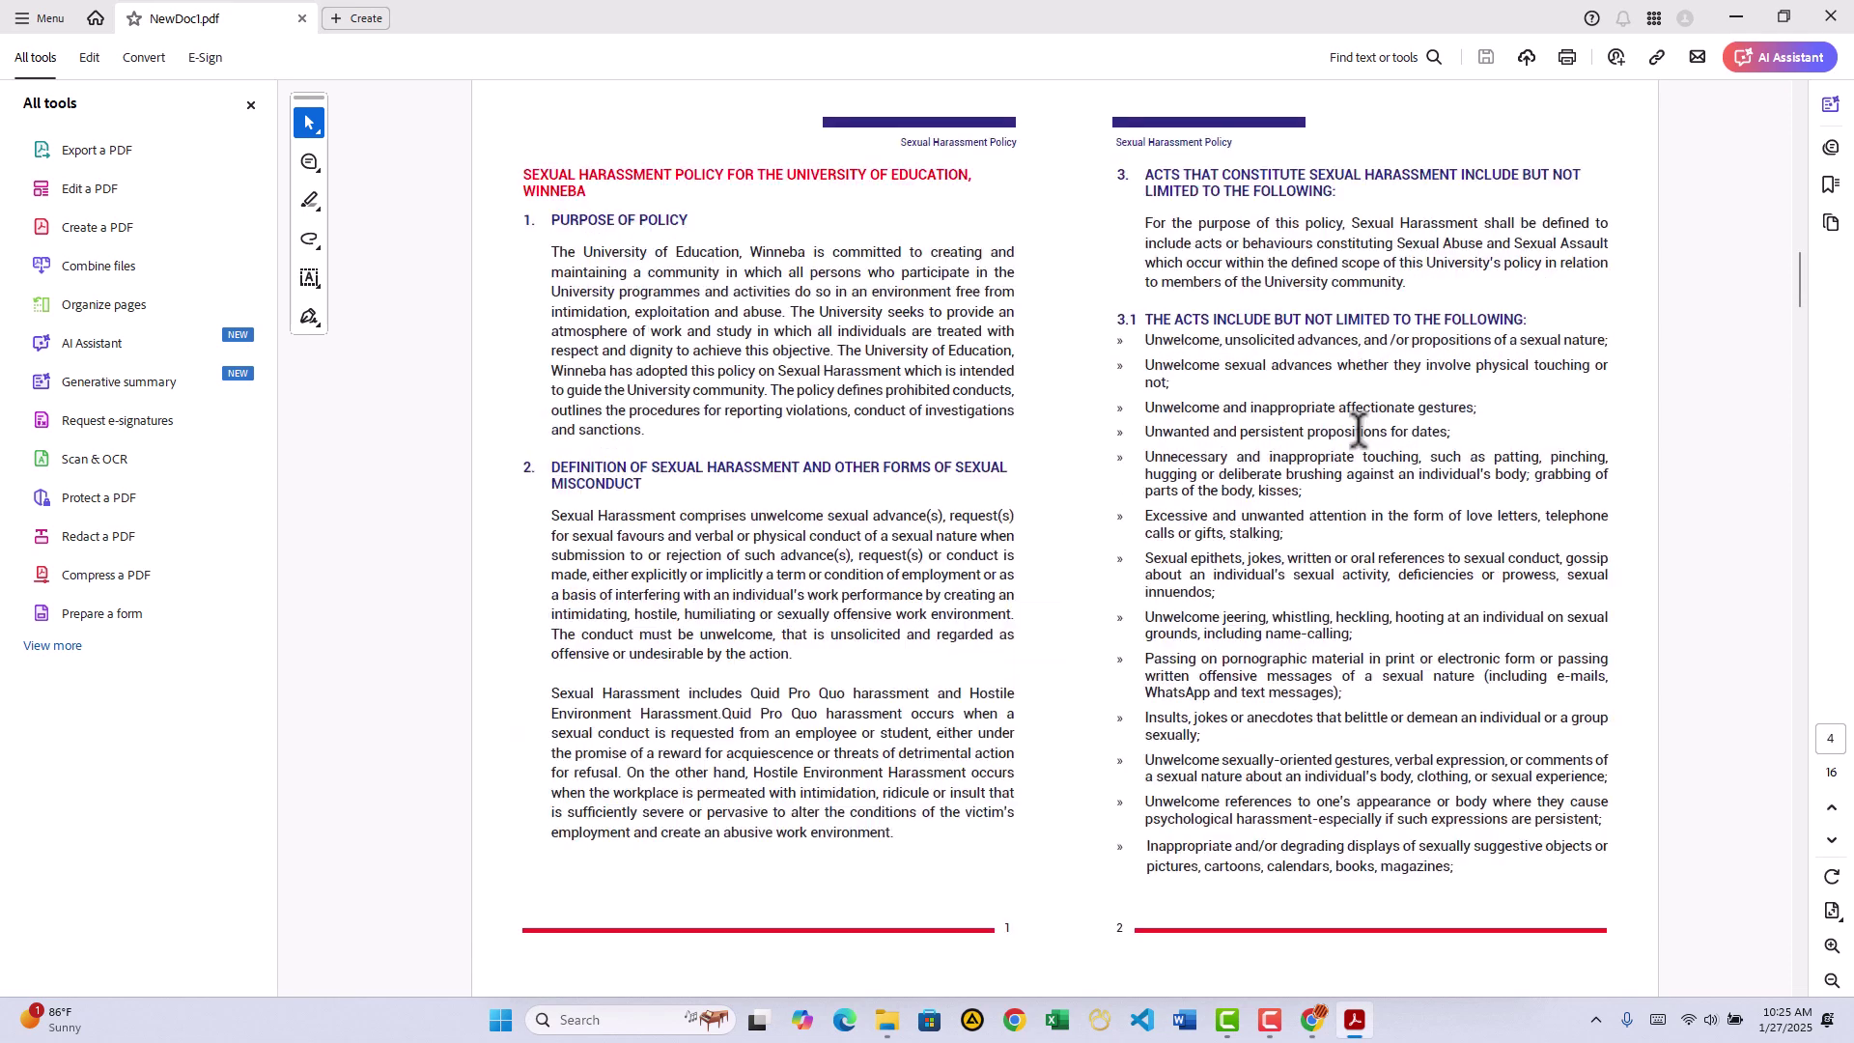
pyautogui.scroll(10, 1357, 428)
pyautogui.scroll(-3, 1473, 580)
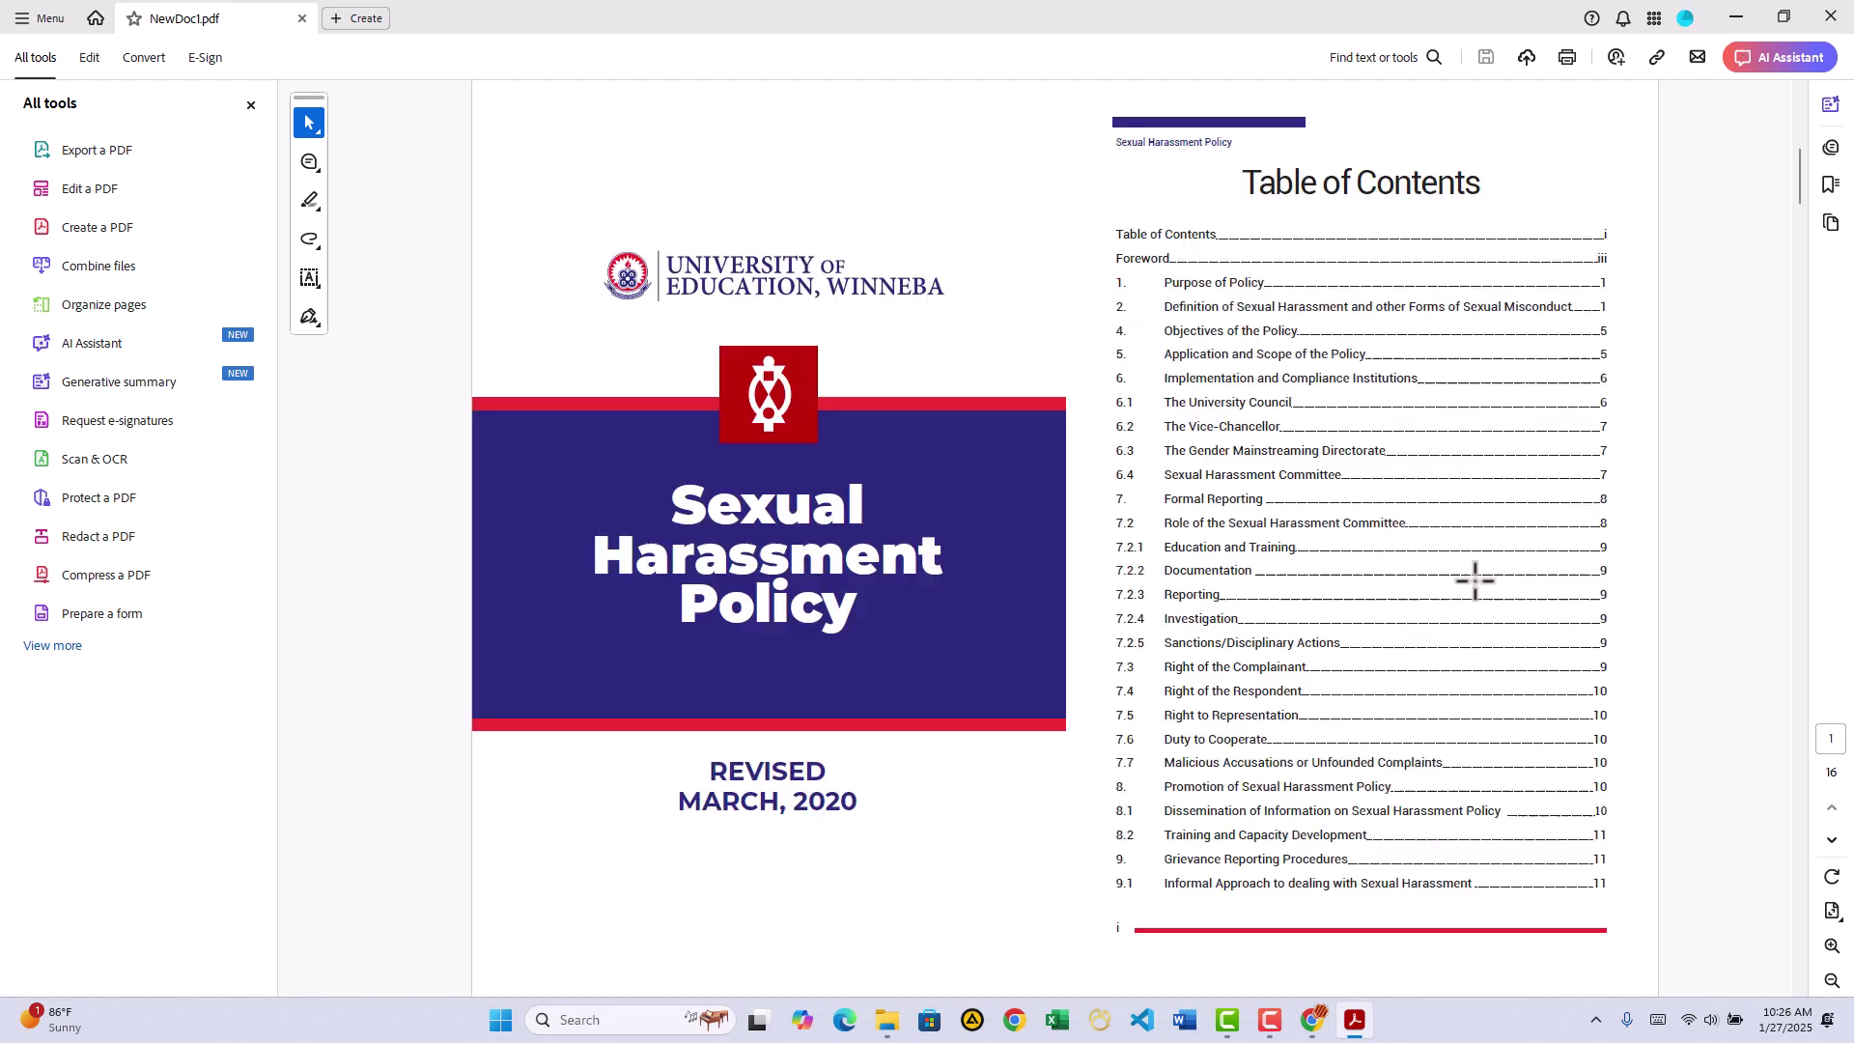
pyautogui.scroll(-3, 1473, 580)
pyautogui.scroll(-3, 1472, 581)
pyautogui.scroll(-3, 1472, 580)
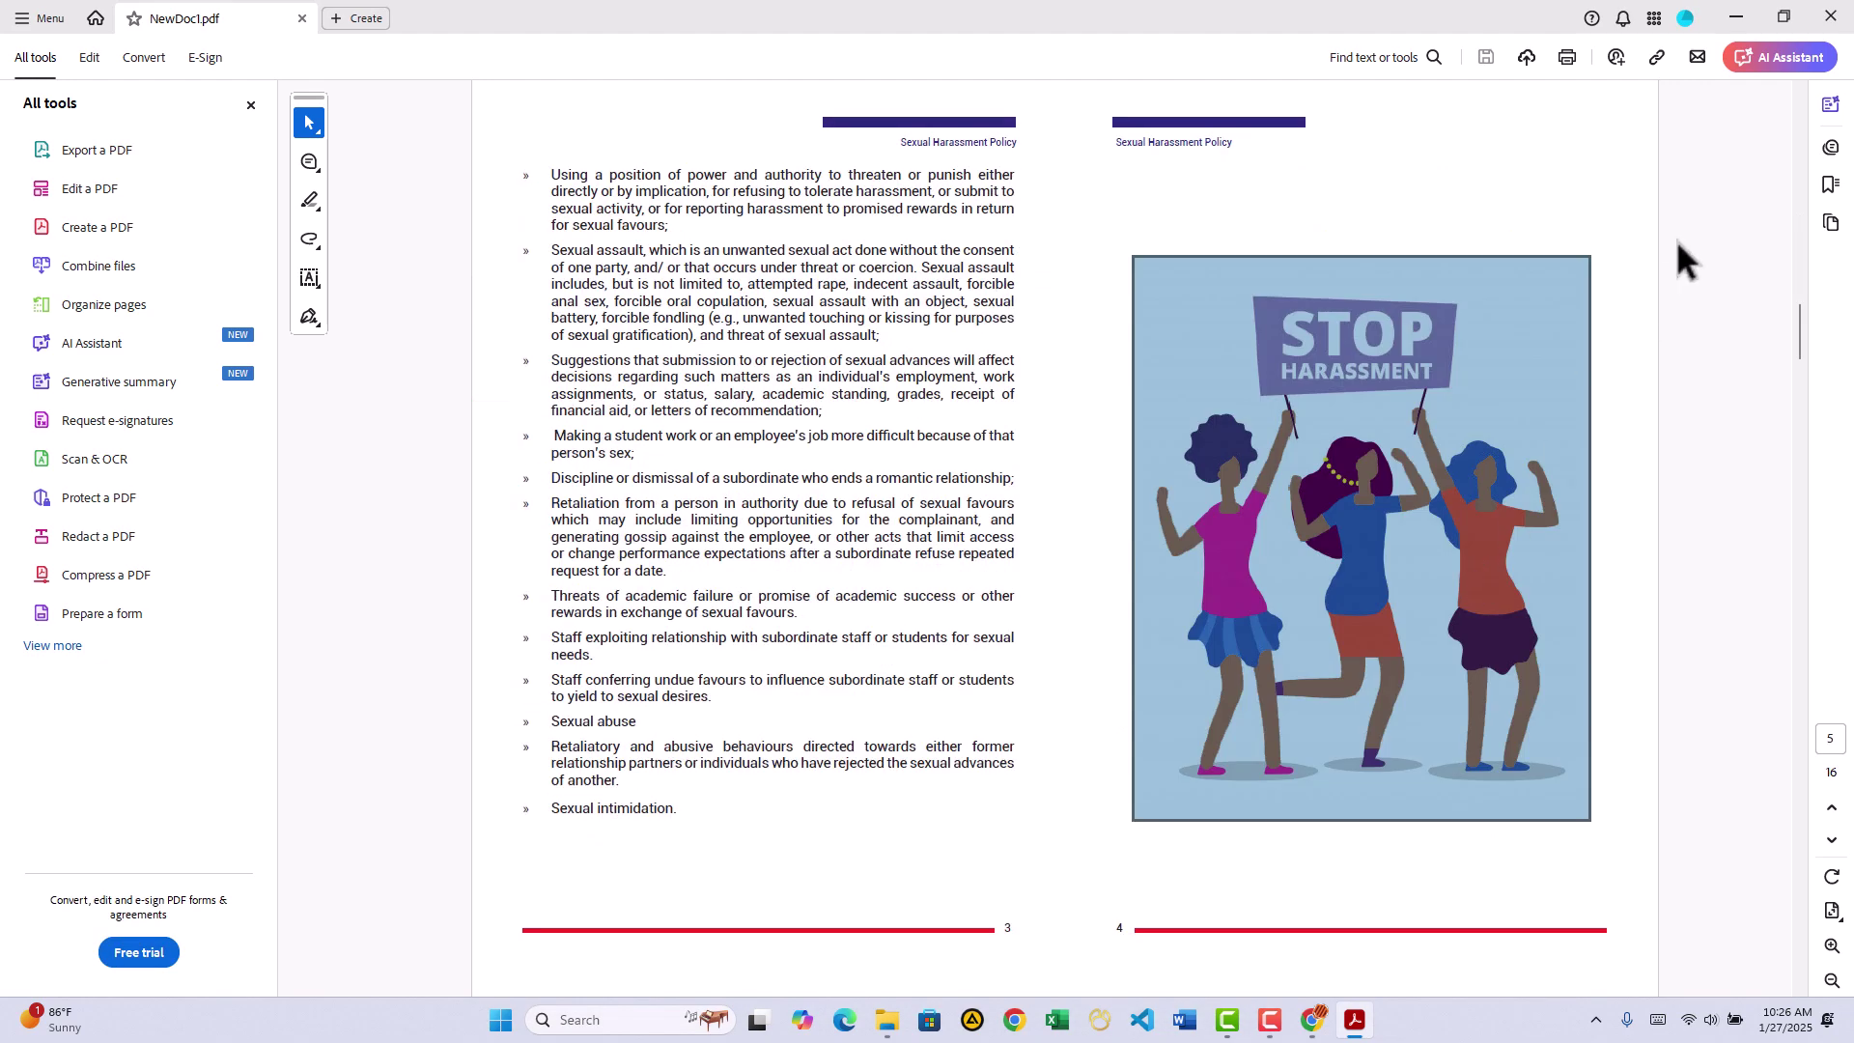
pyautogui.click(1835, 21)
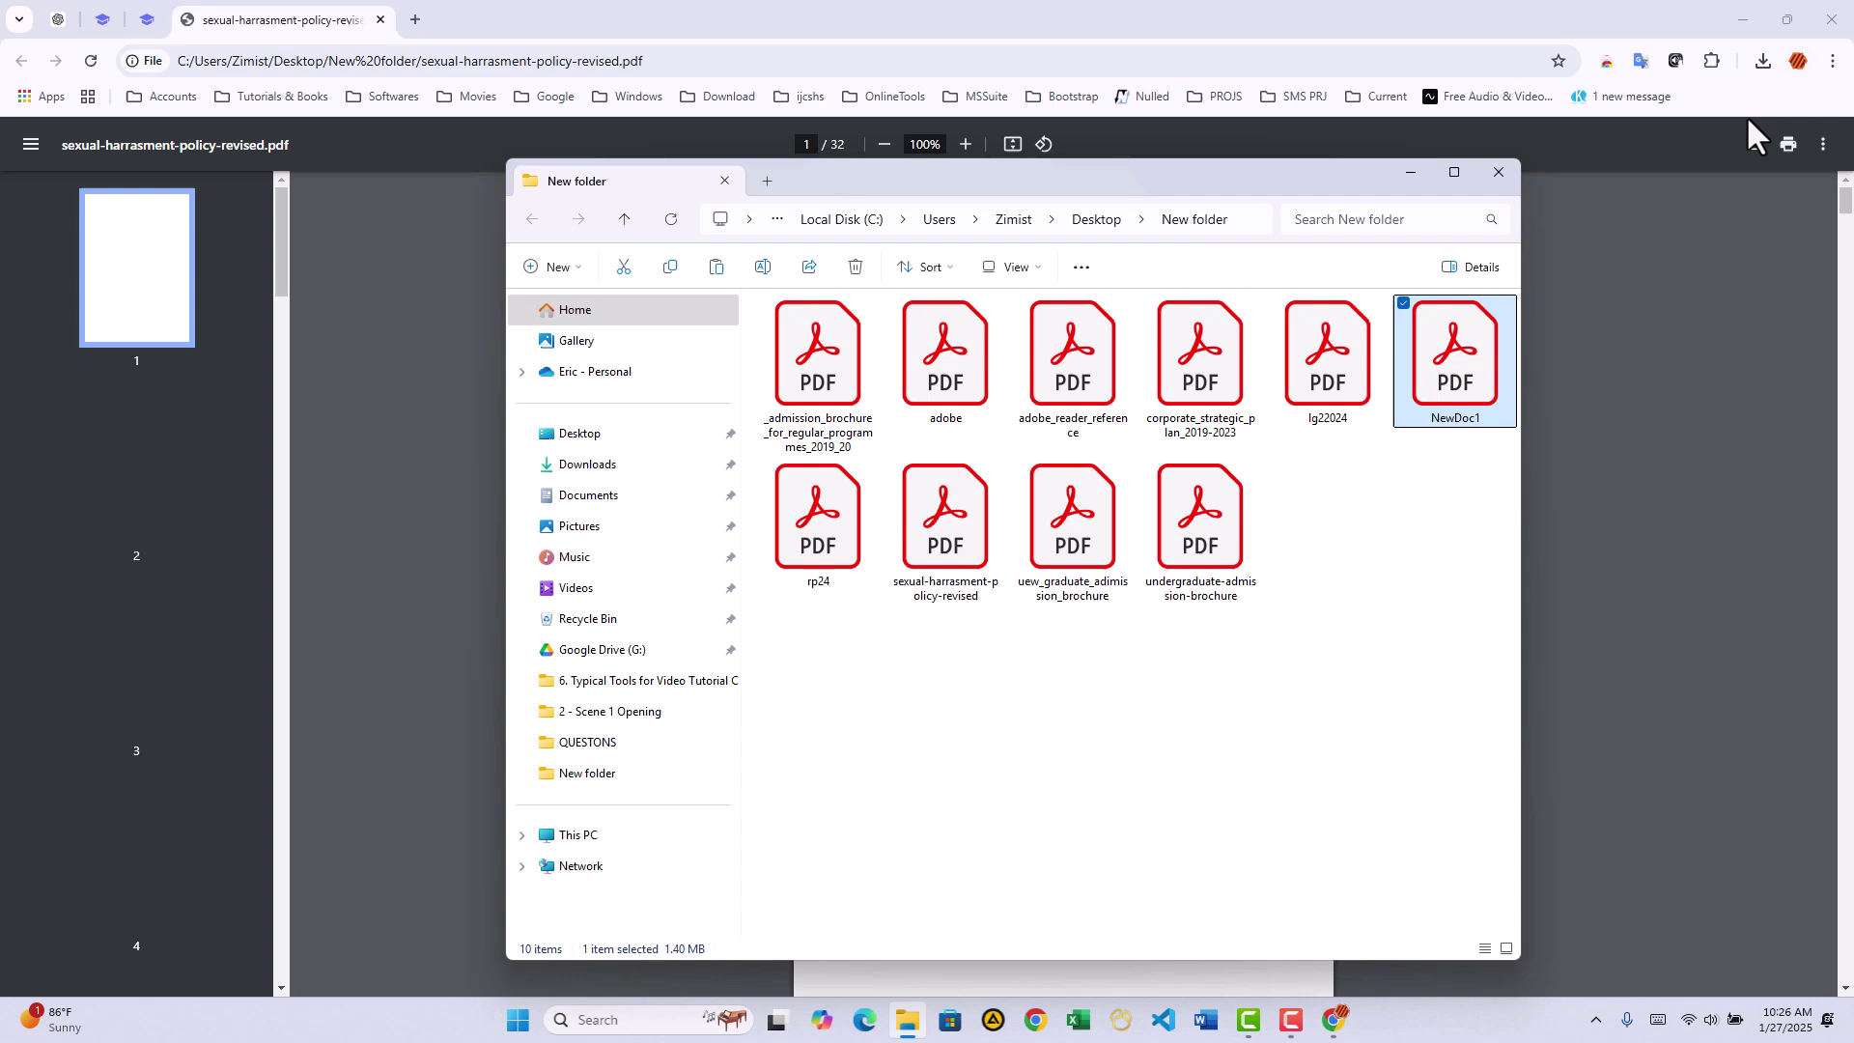
pyautogui.click(1585, 237)
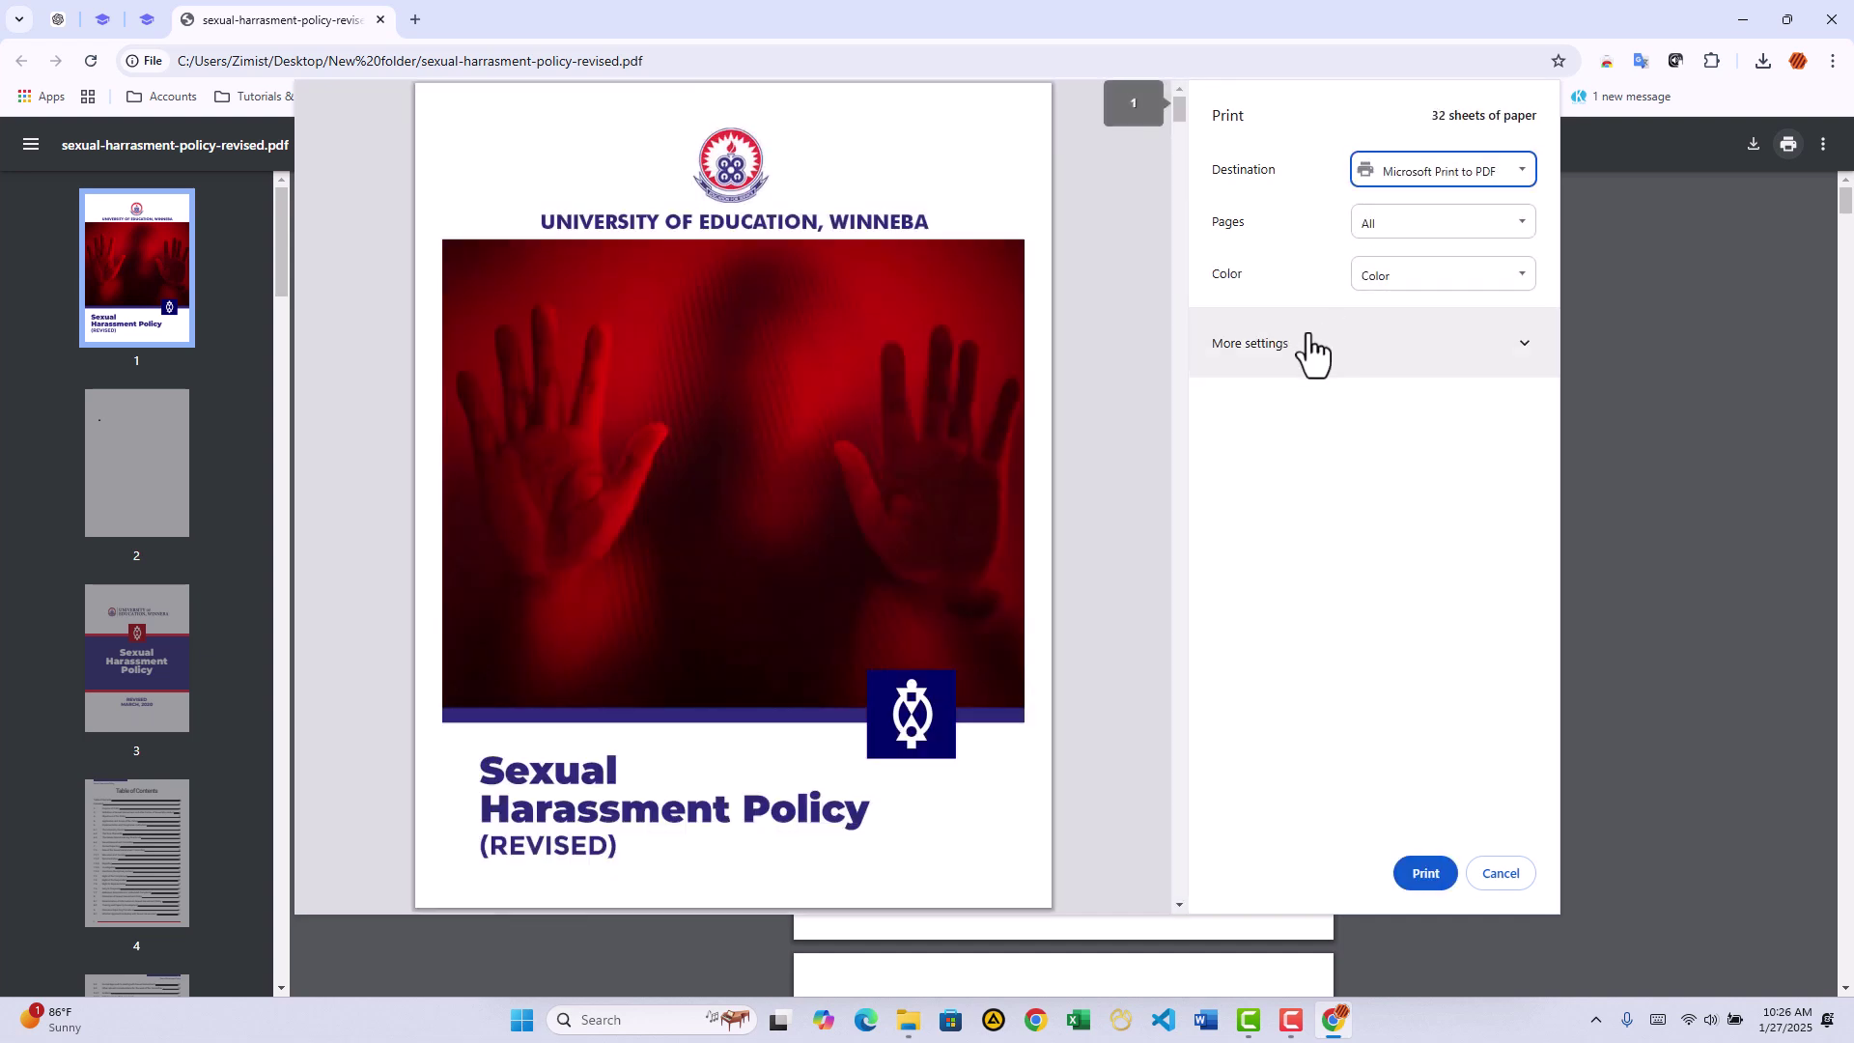
# - Keep Color printing and expand More settings to reveal paper size, pages per sheet and scale
pyautogui.click(1413, 280)
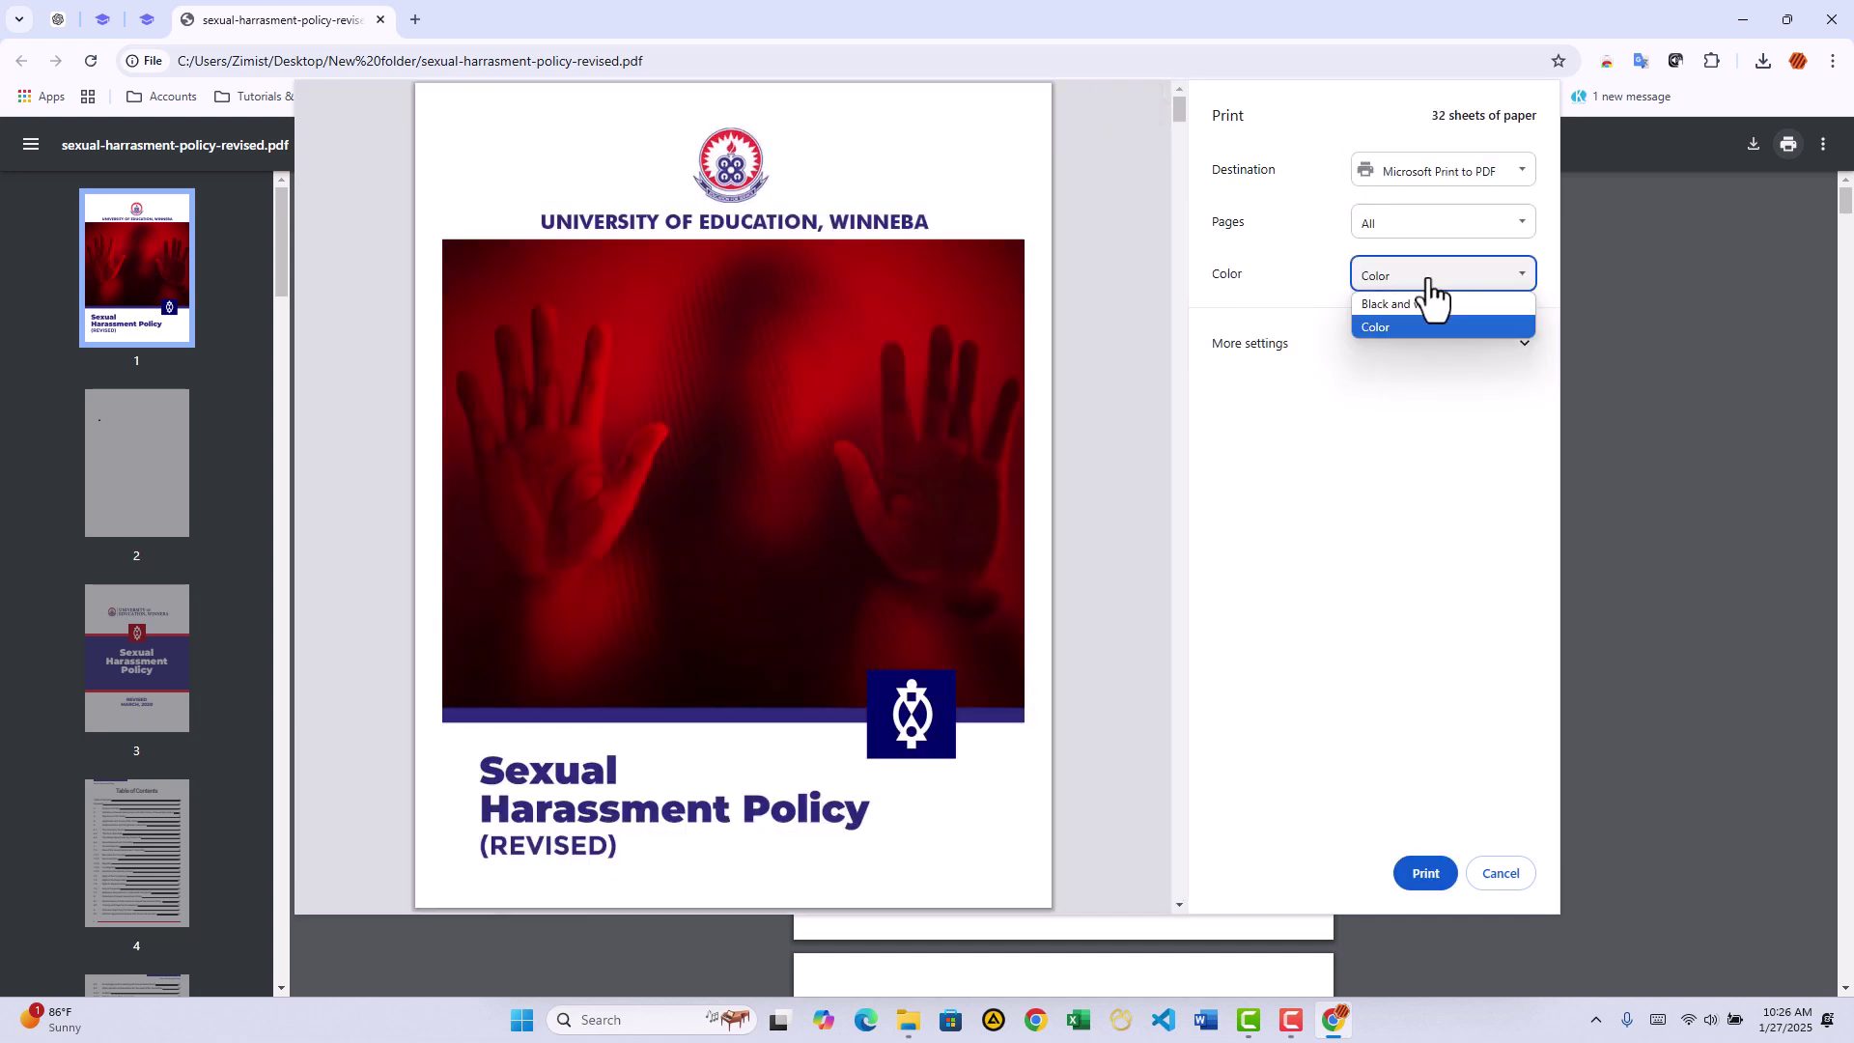
pyautogui.click(1411, 291)
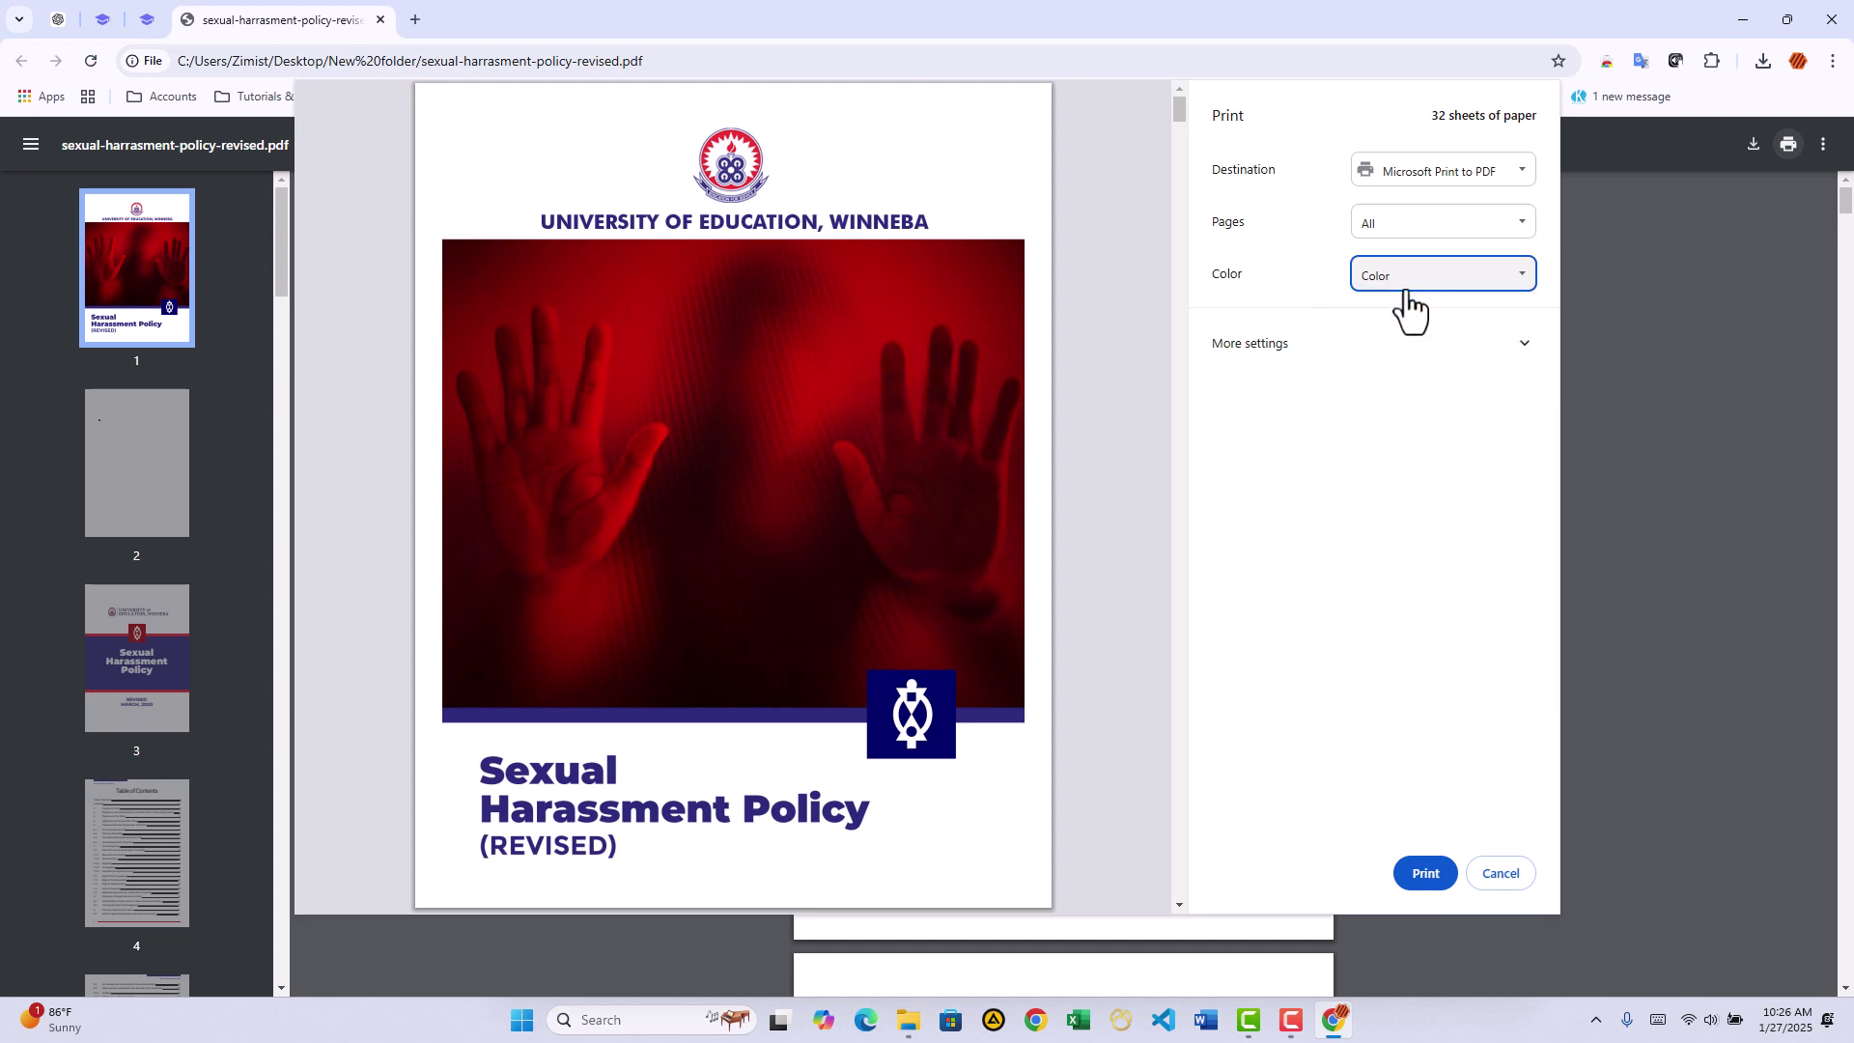
pyautogui.click(1369, 347)
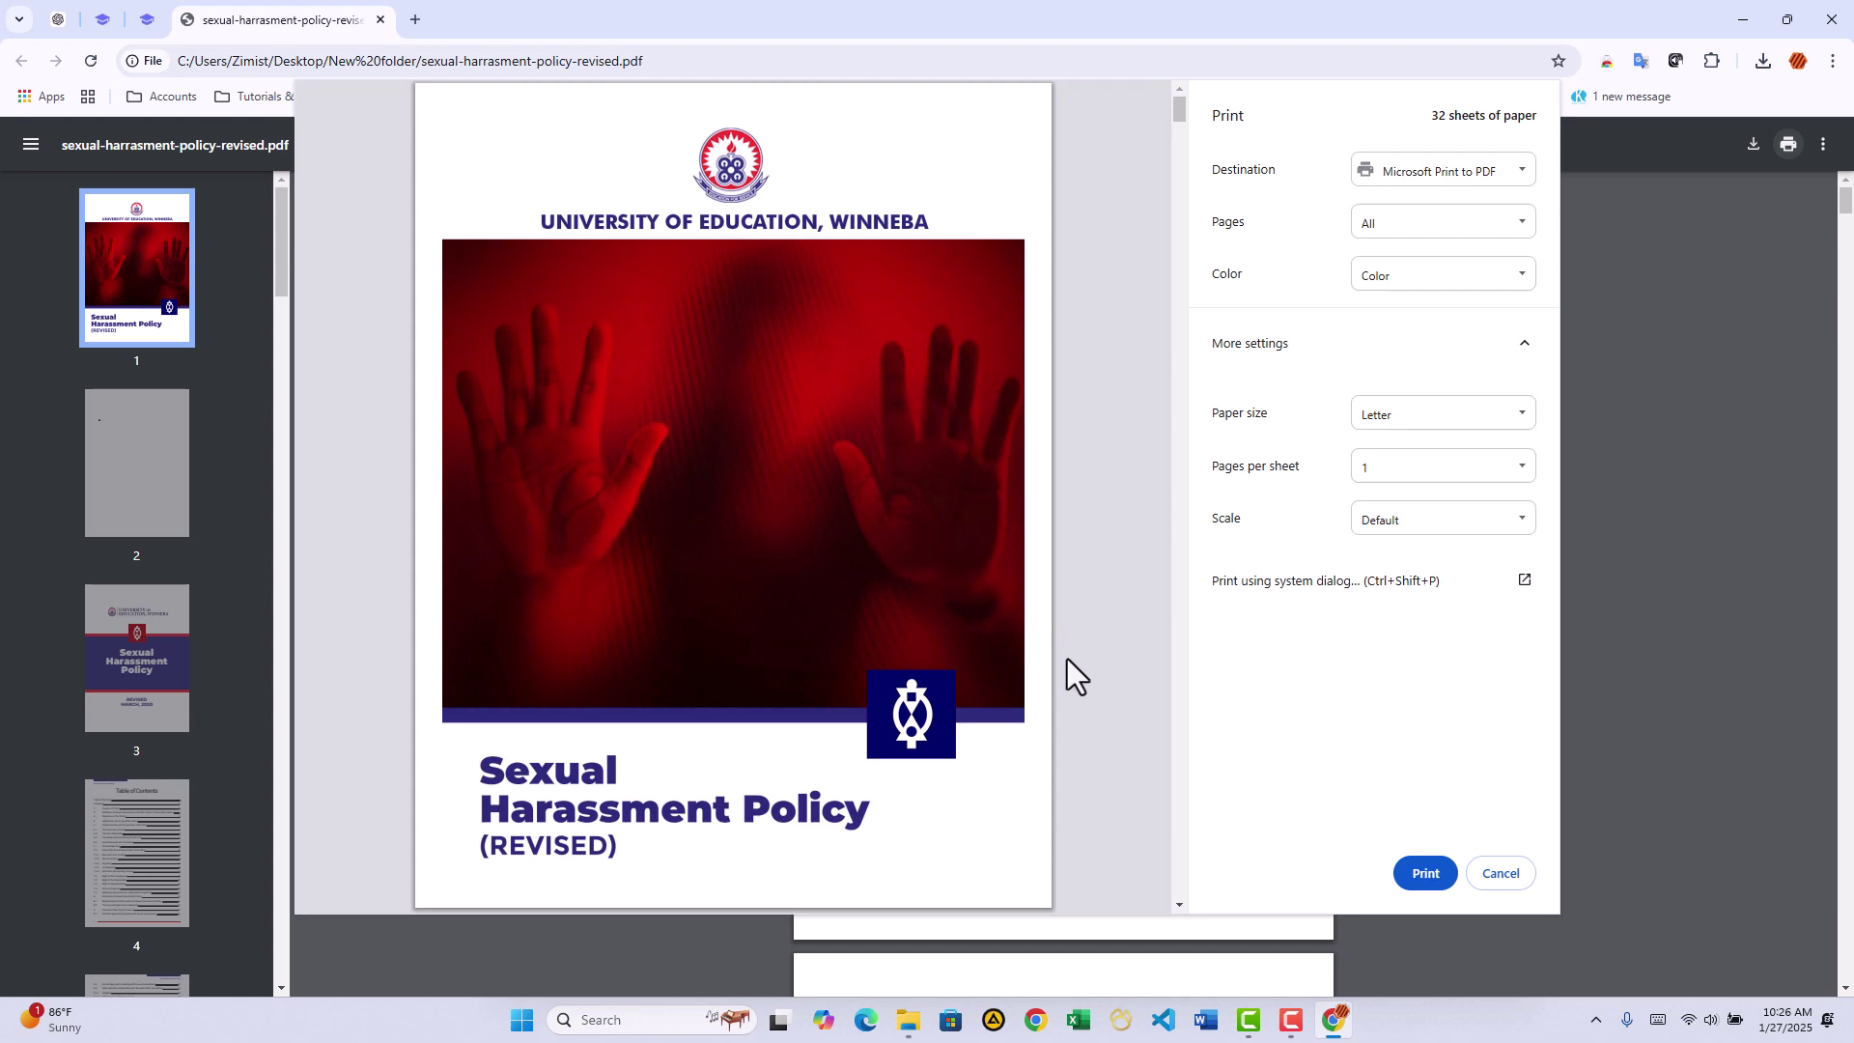
pyautogui.scroll(-1, 981, 651)
pyautogui.scroll(-2, 981, 651)
pyautogui.scroll(-4, 981, 651)
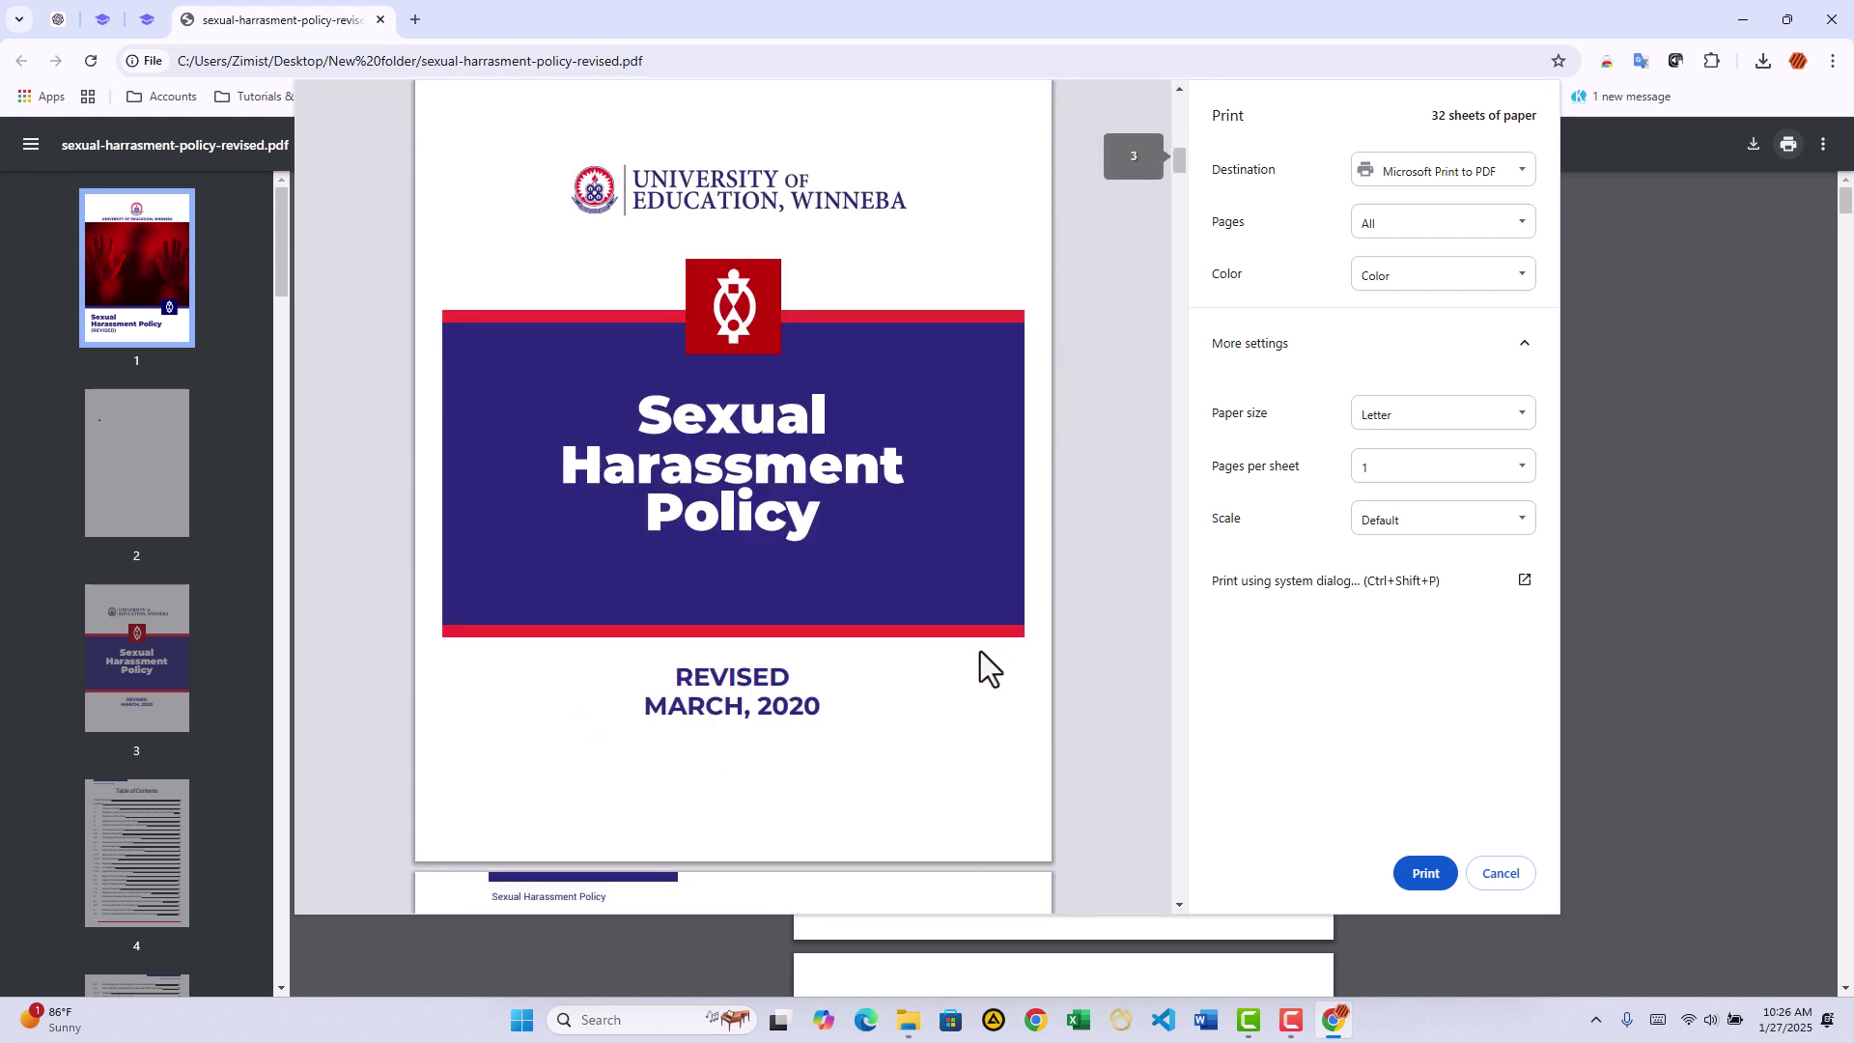
pyautogui.scroll(3, 1062, 647)
pyautogui.scroll(6, 1063, 646)
pyautogui.scroll(2, 1063, 646)
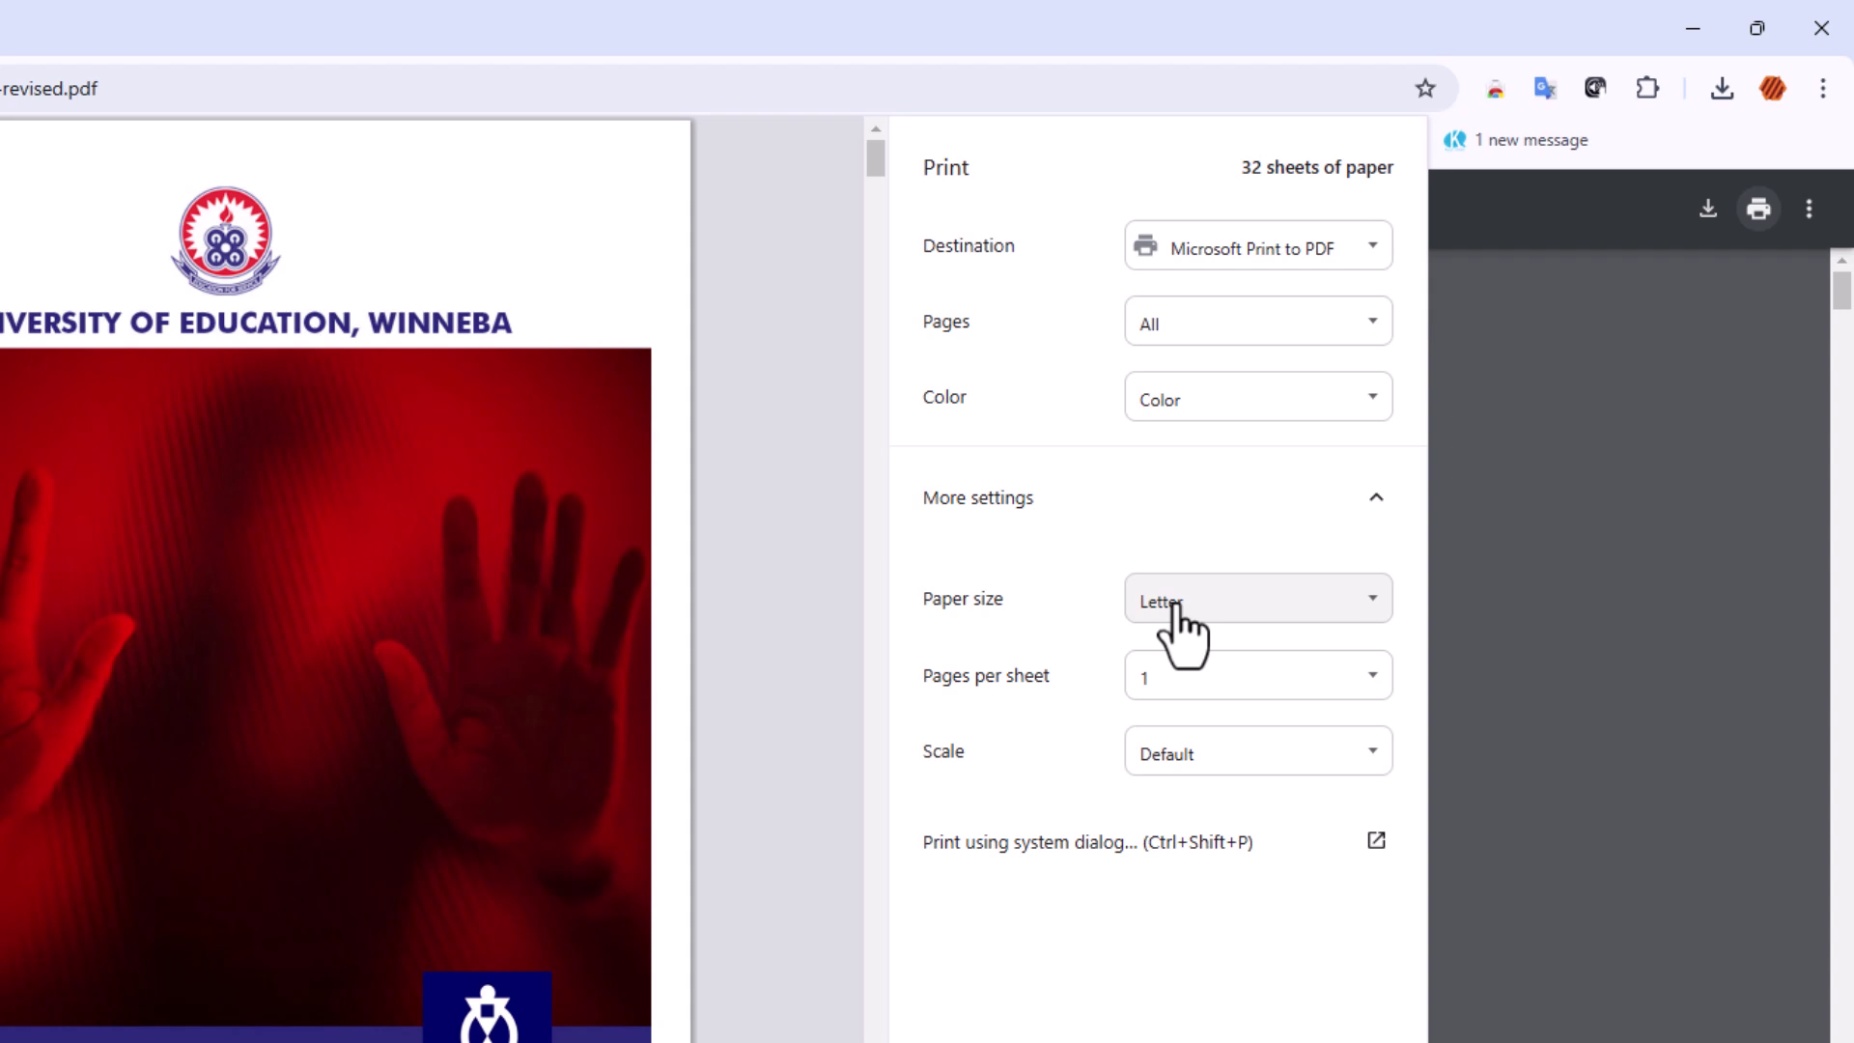
# - Set Paper size to A4 and Pages per sheet to 2, giving 16 sheets
pyautogui.click(1181, 609)
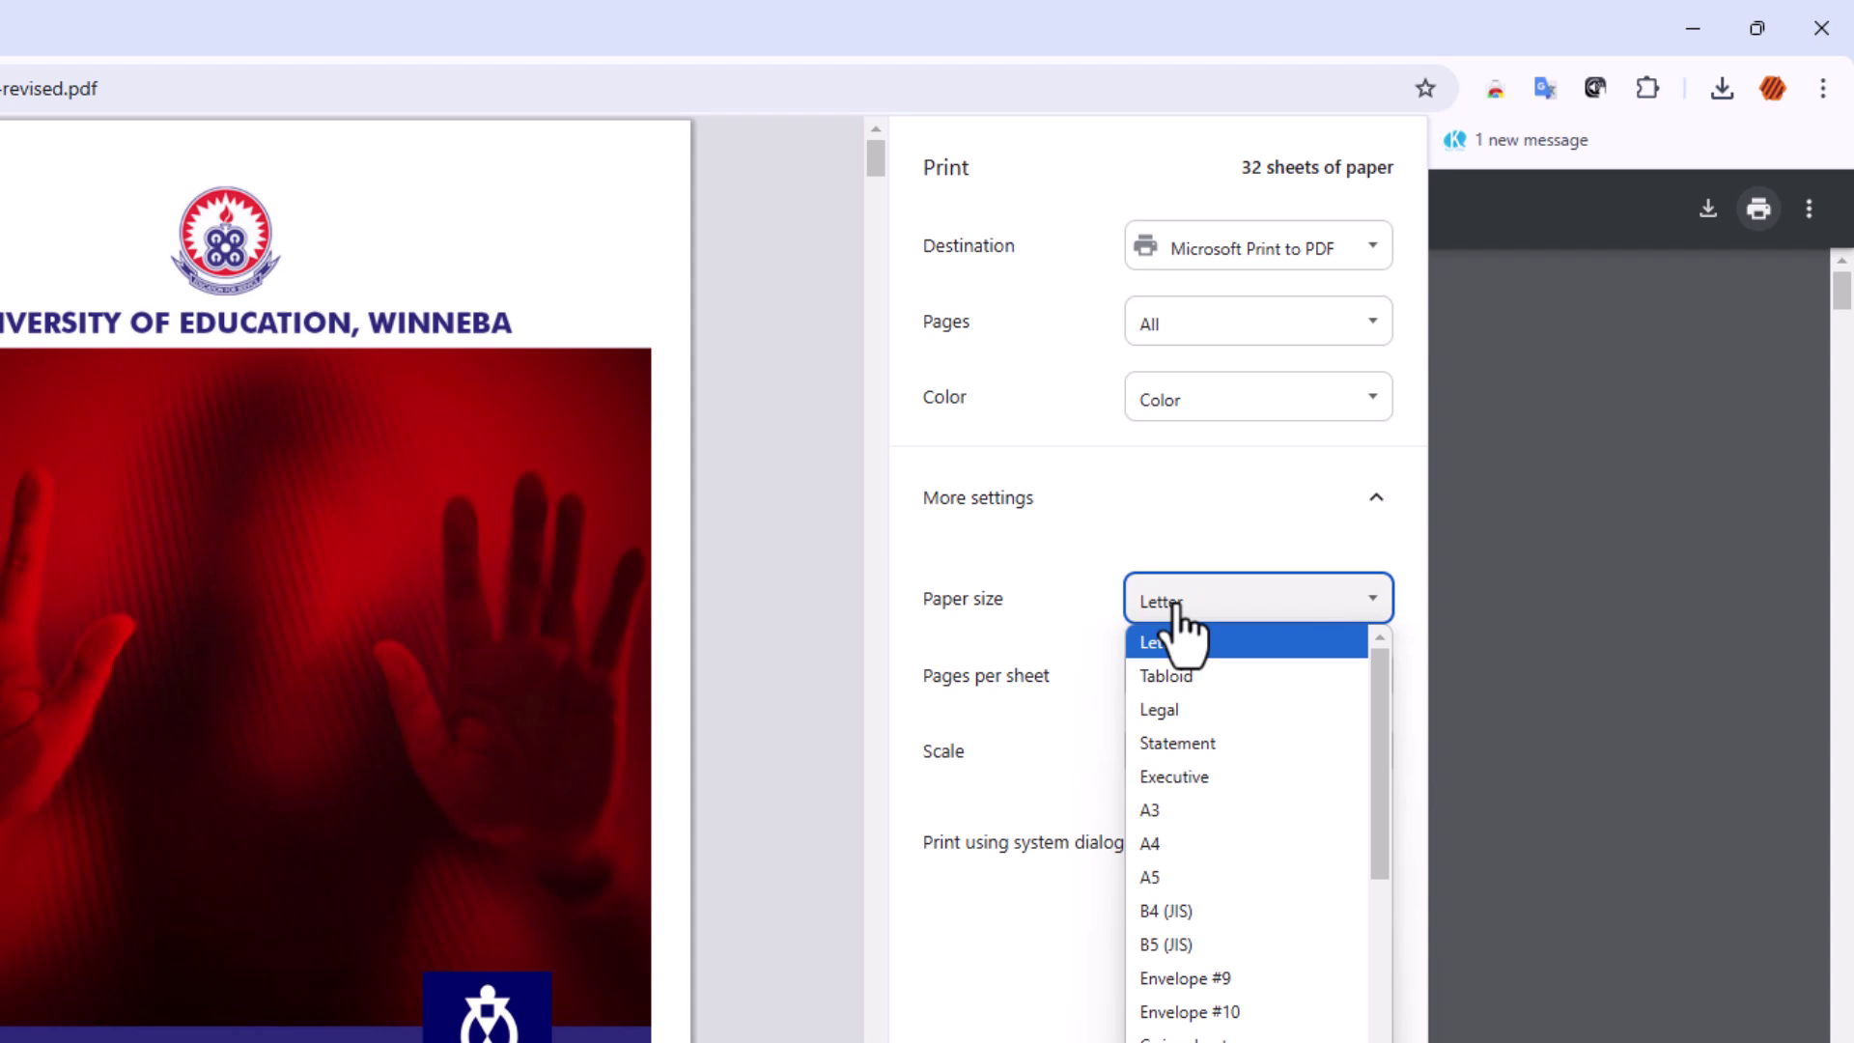
pyautogui.click(1180, 845)
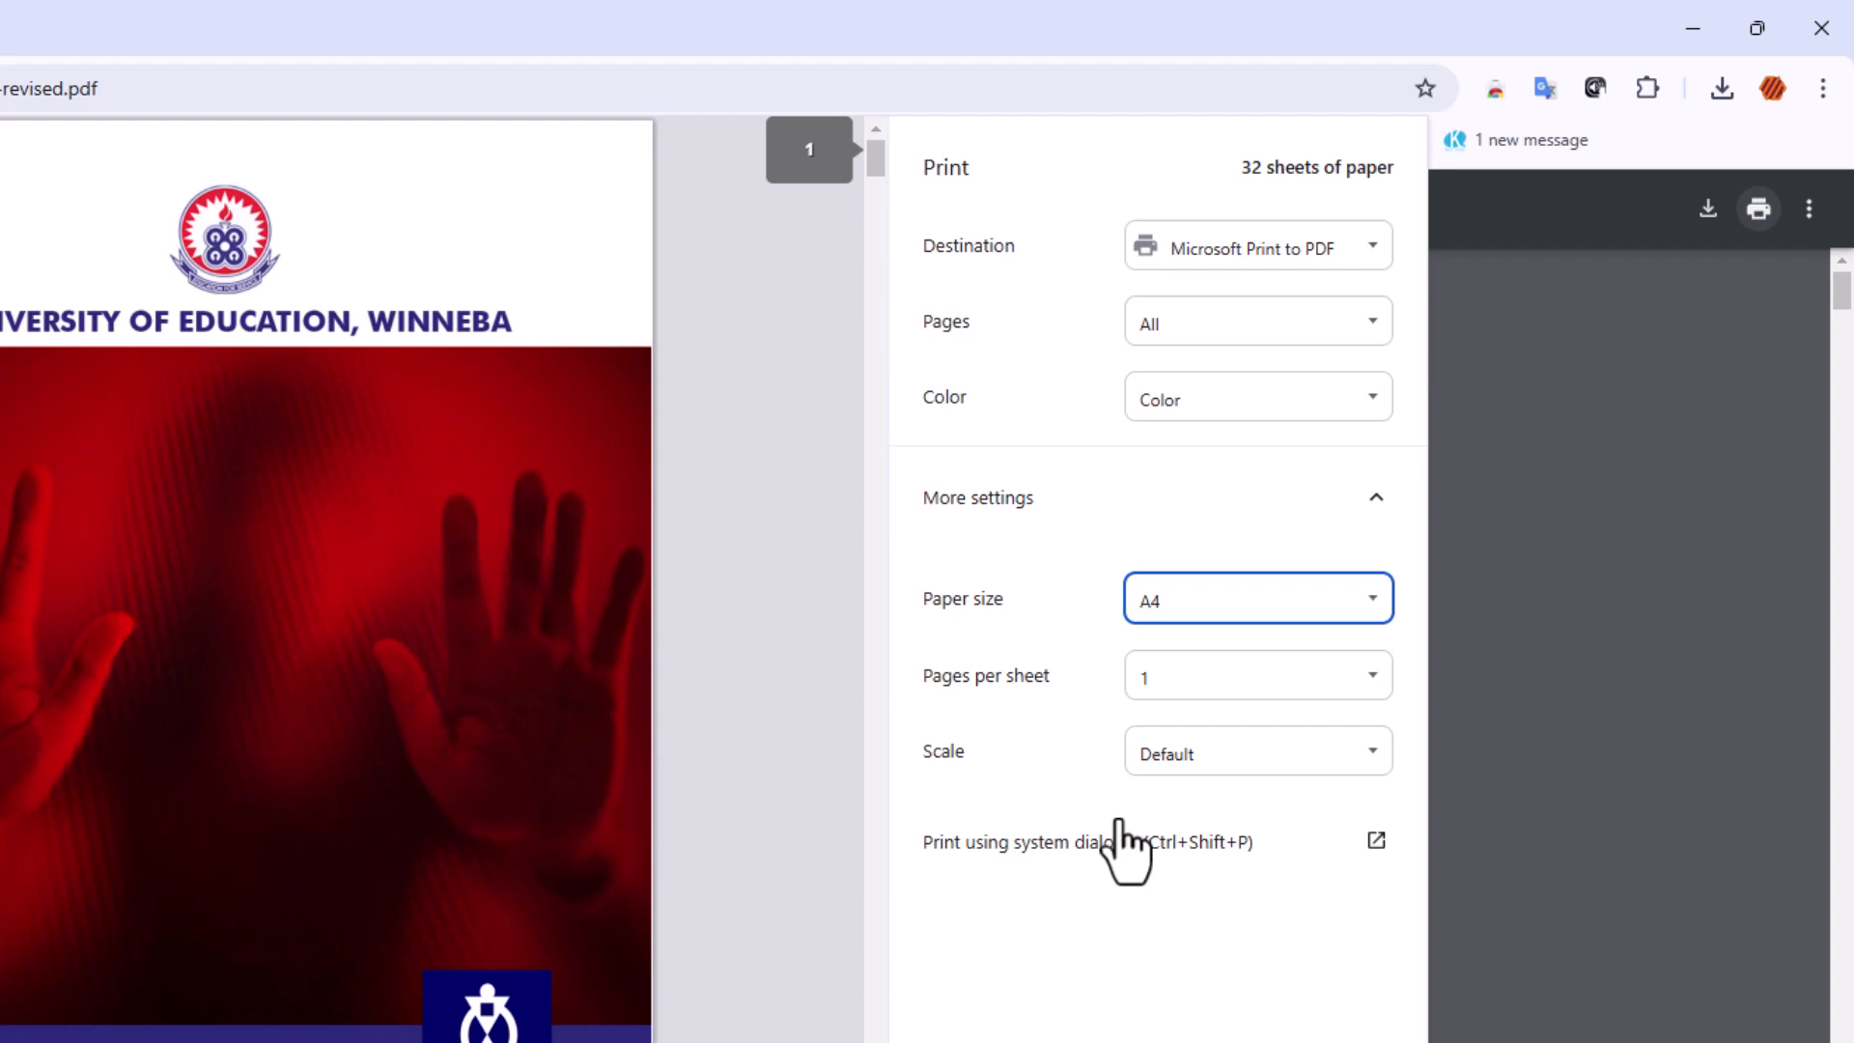
pyautogui.click(1195, 710)
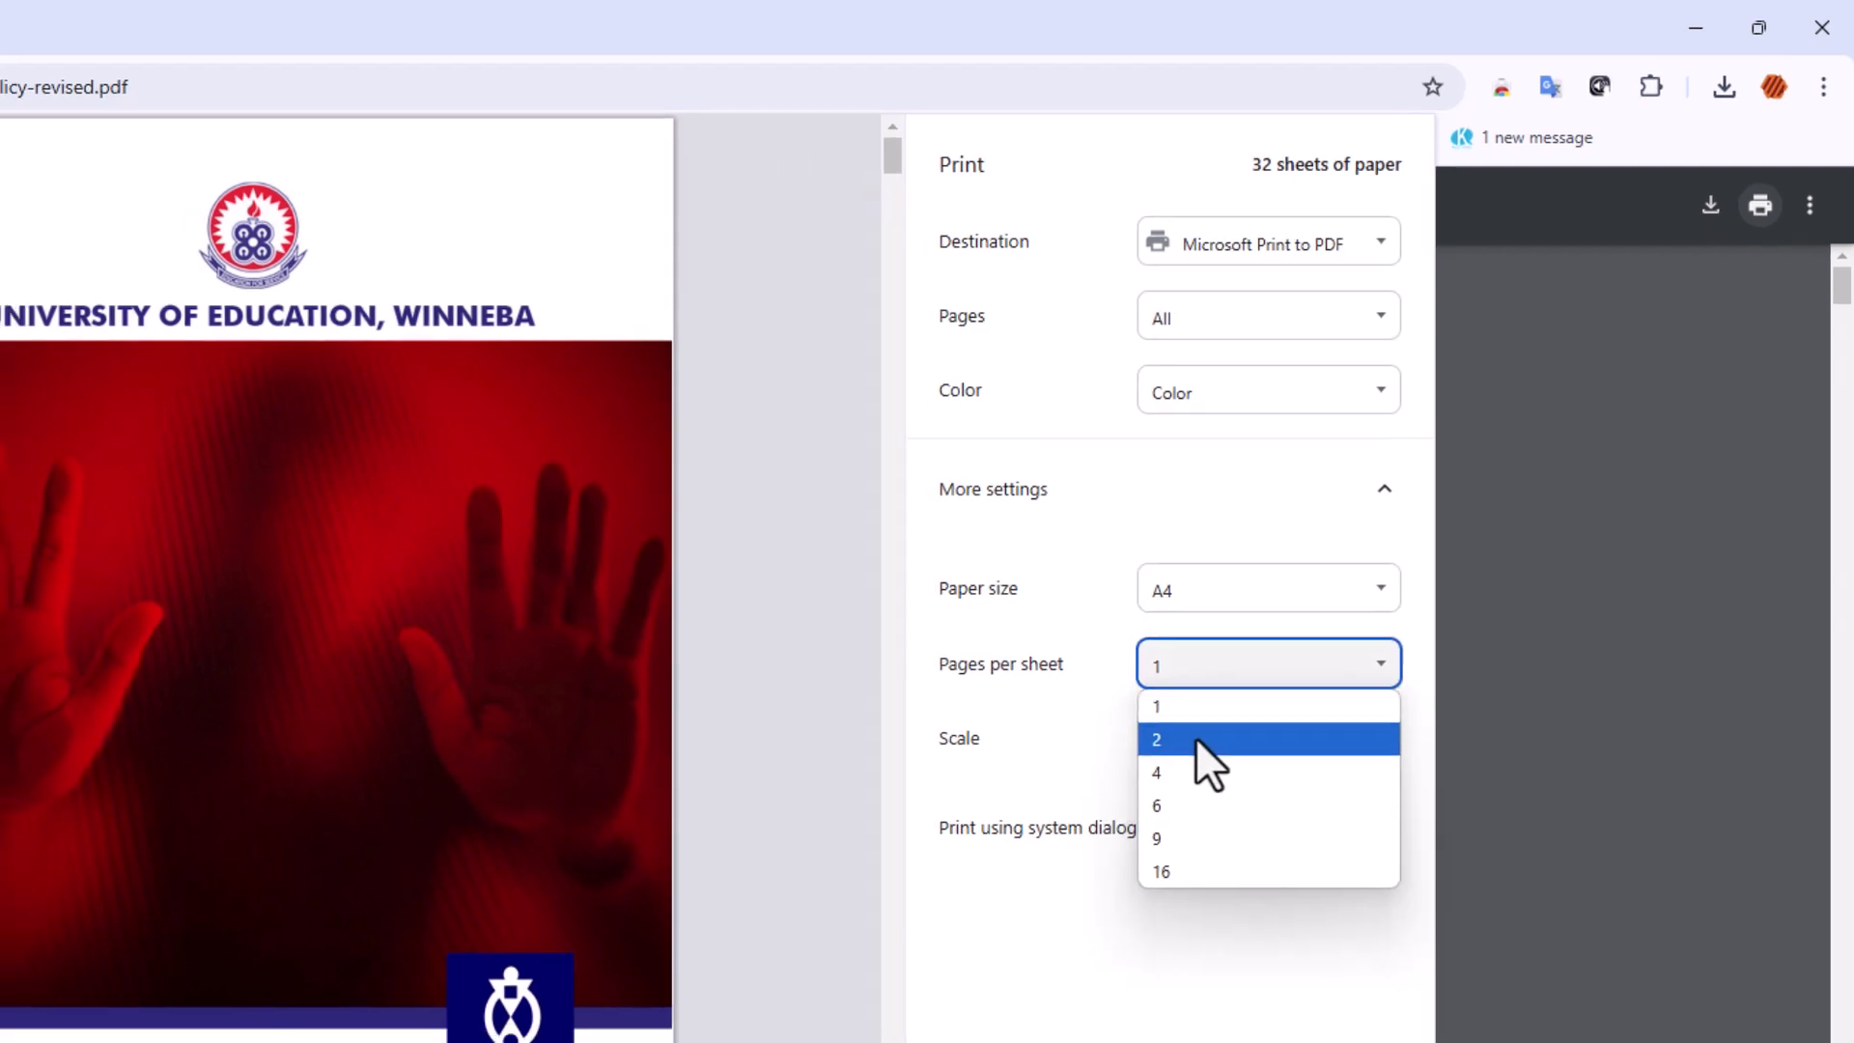
pyautogui.click(1196, 738)
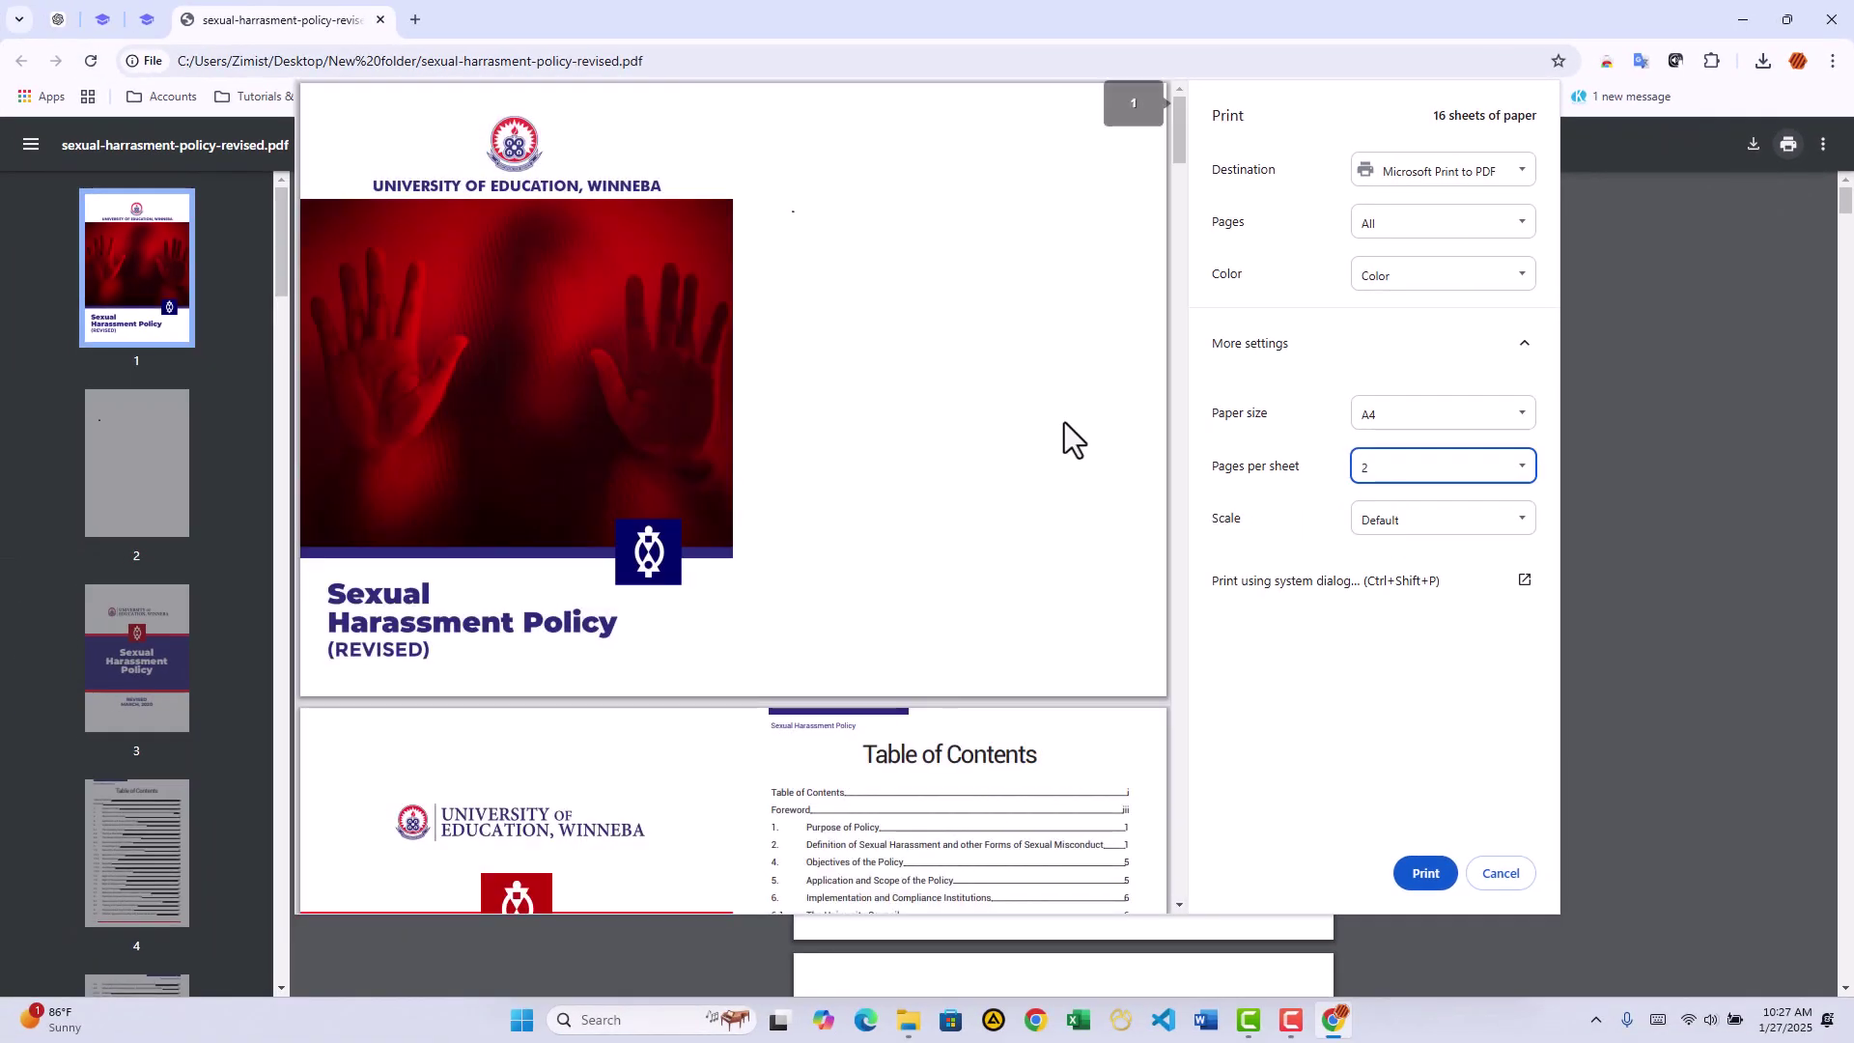
pyautogui.scroll(-2, 982, 430)
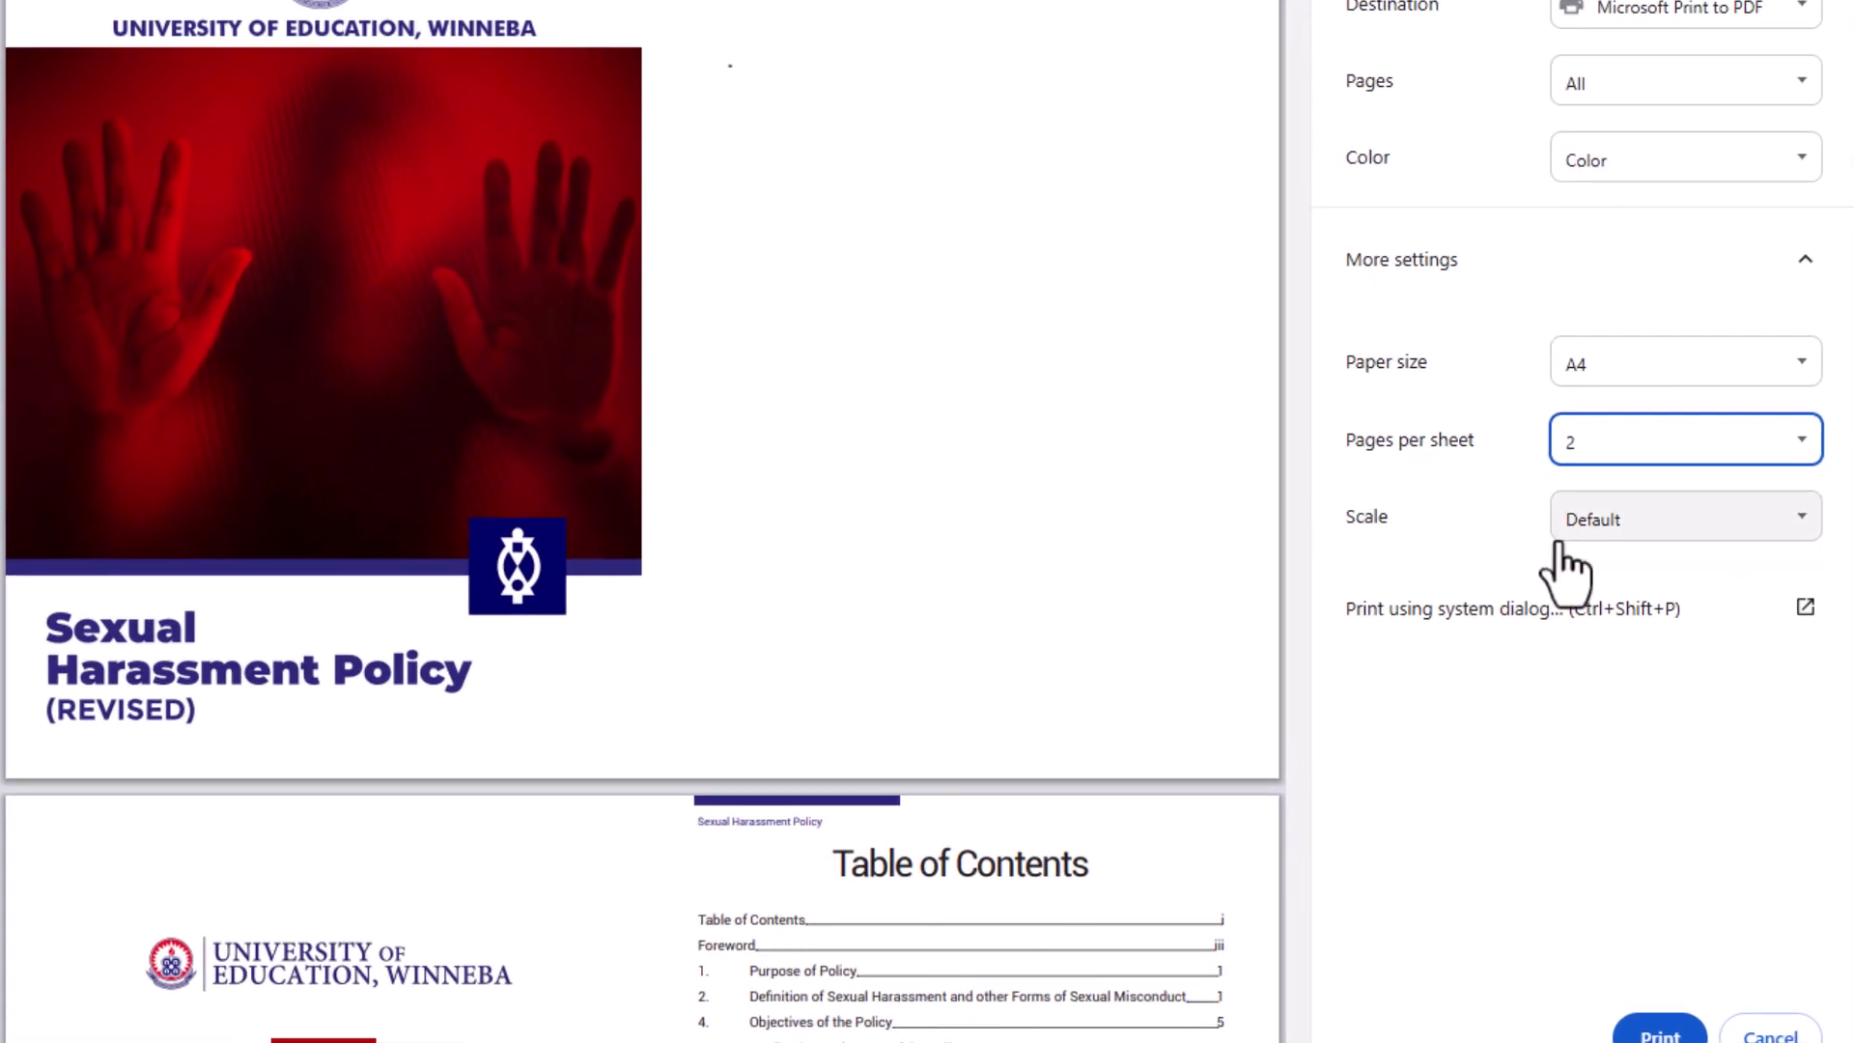
# - Set Scale to Fit to printable area for the A4 two-per-sheet job
pyautogui.click(1611, 536)
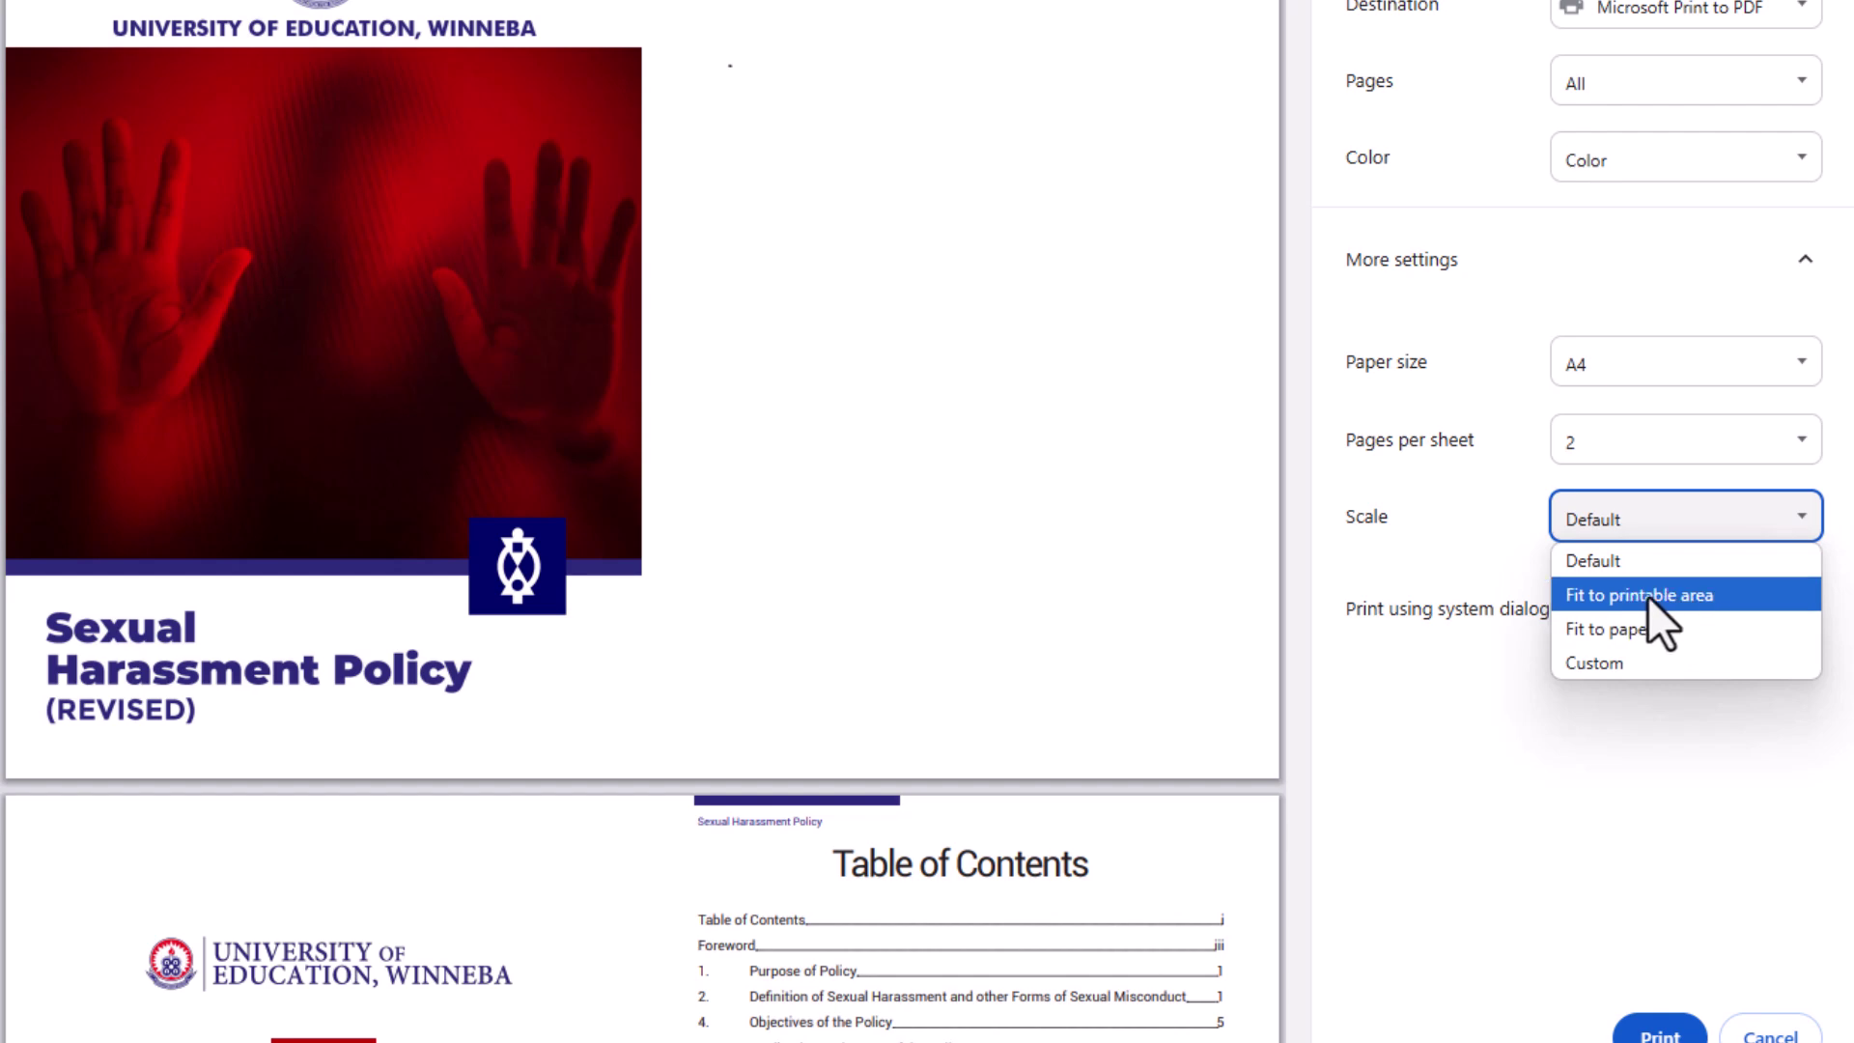
pyautogui.press('Escape')
pyautogui.press('Down')
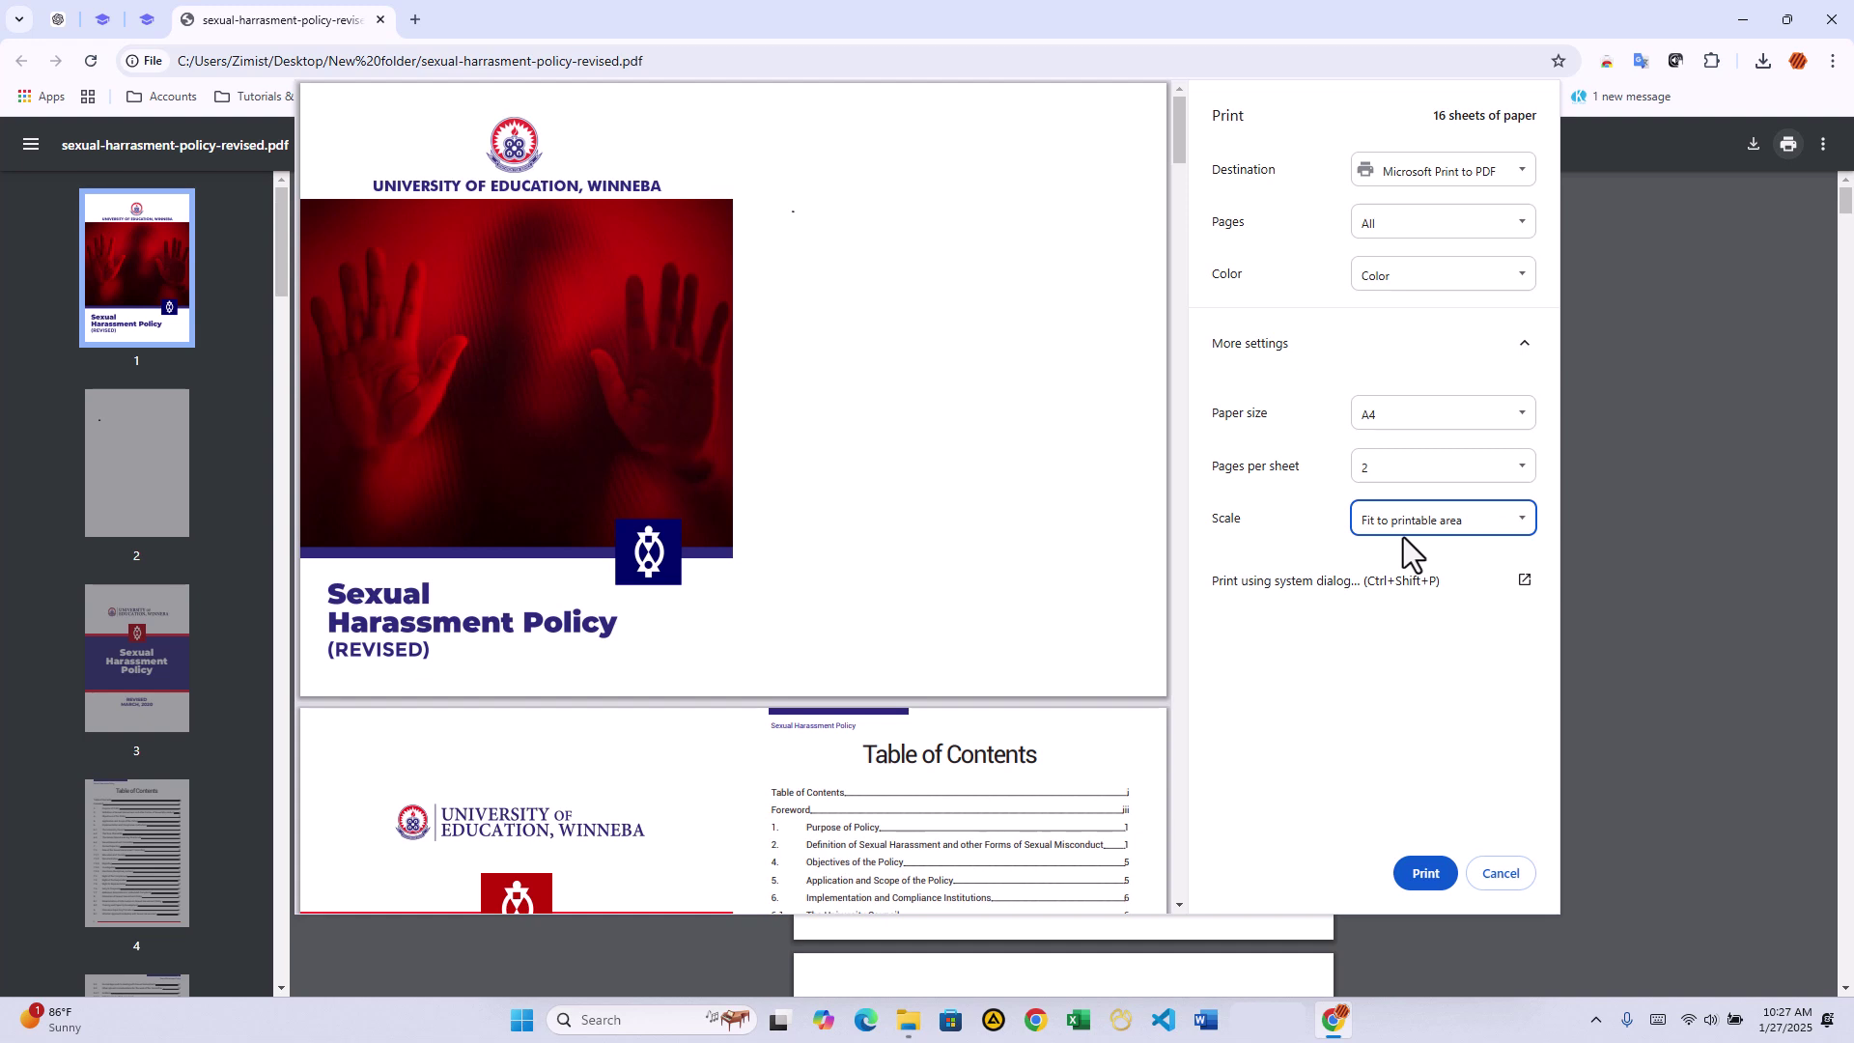
# - Print through Microsoft Print to PDF and save the output as NewDoc2 in the New folder
pyautogui.click(1426, 874)
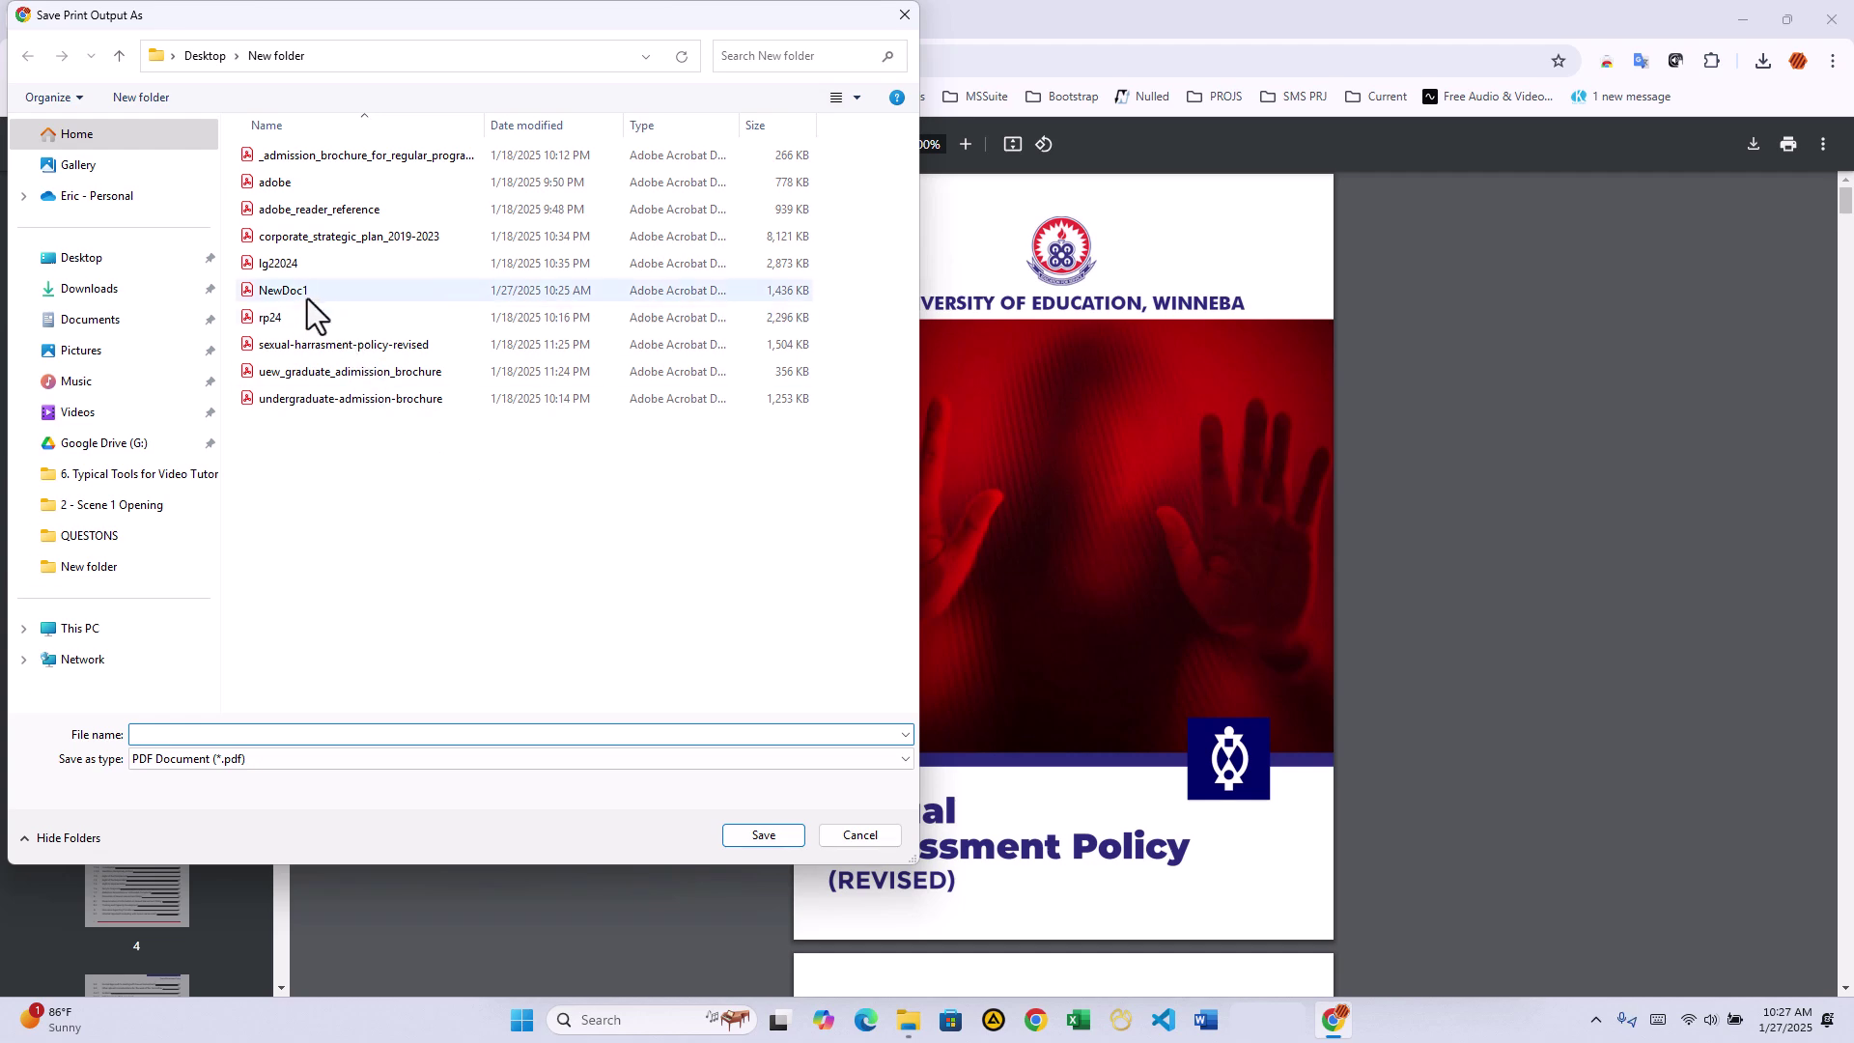
pyautogui.click(308, 298)
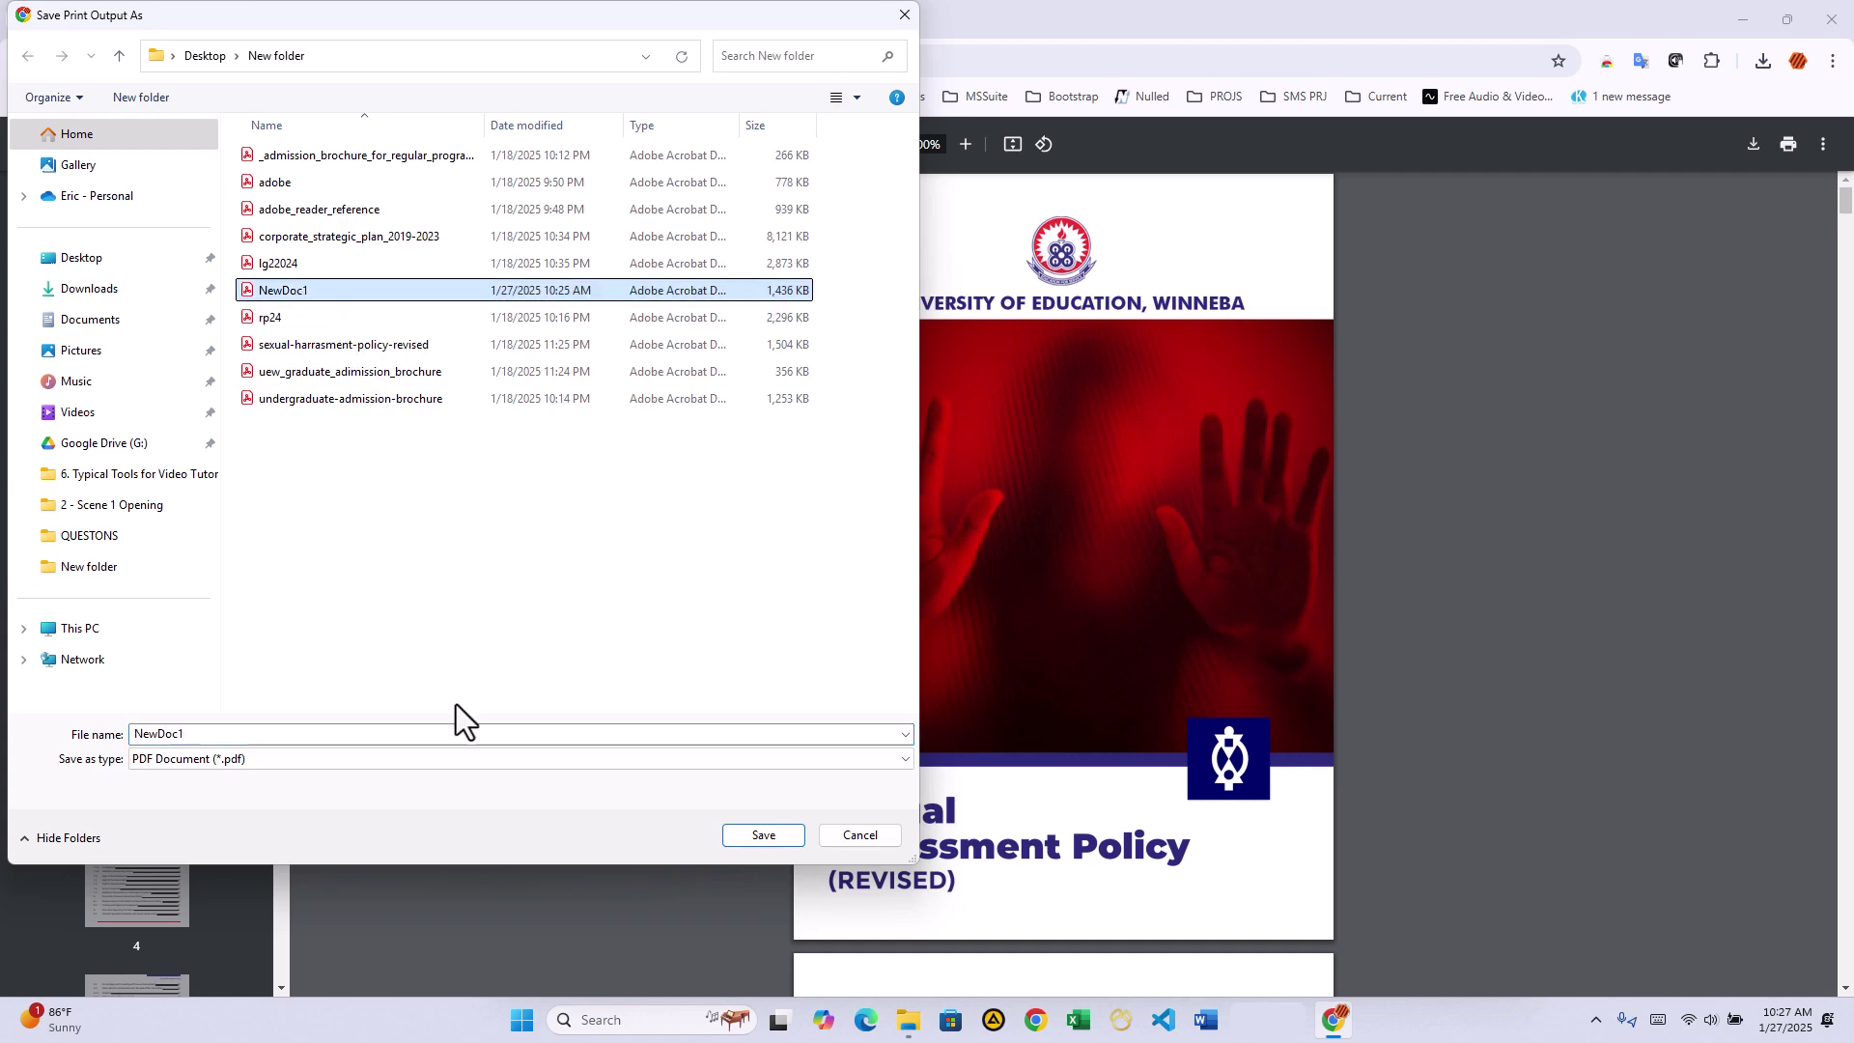
pyautogui.doubleClick(282, 727)
pyautogui.click(285, 734)
pyautogui.press('BackSpace')
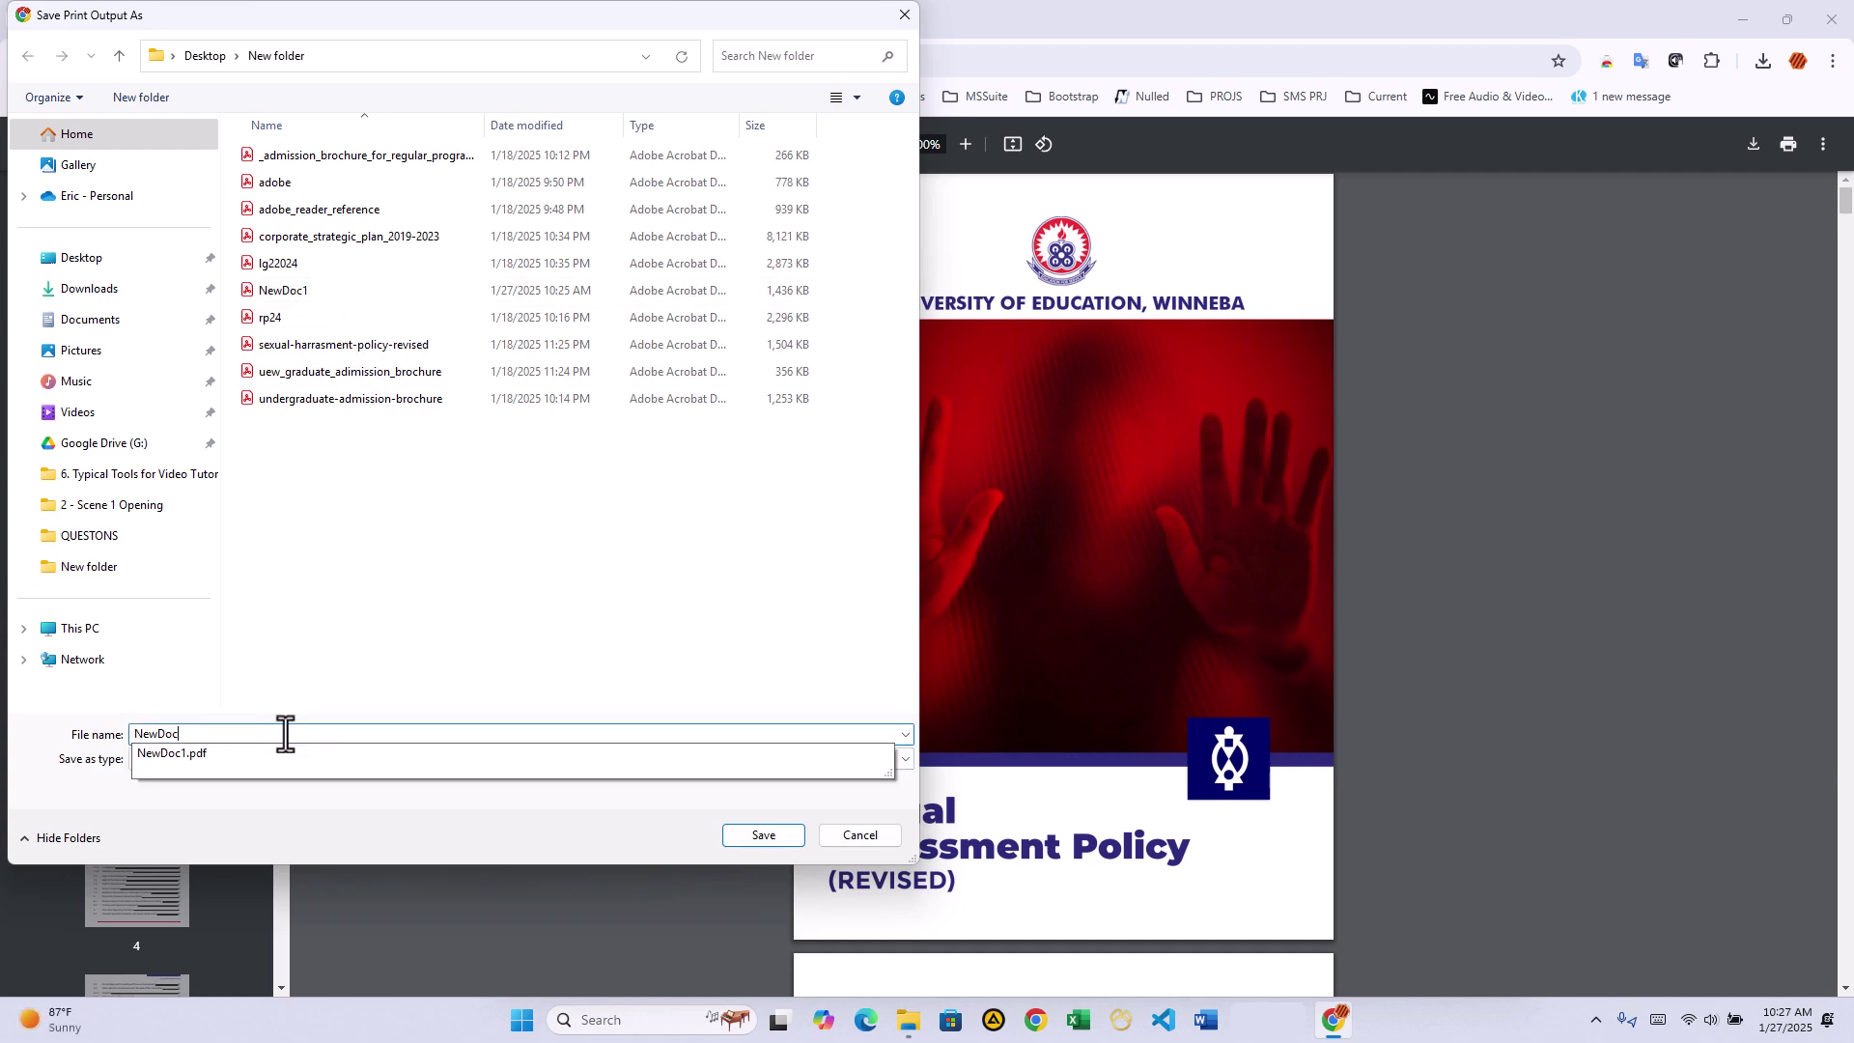
pyautogui.write('2')
pyautogui.click(762, 837)
pyautogui.moveTo(908, 1020)
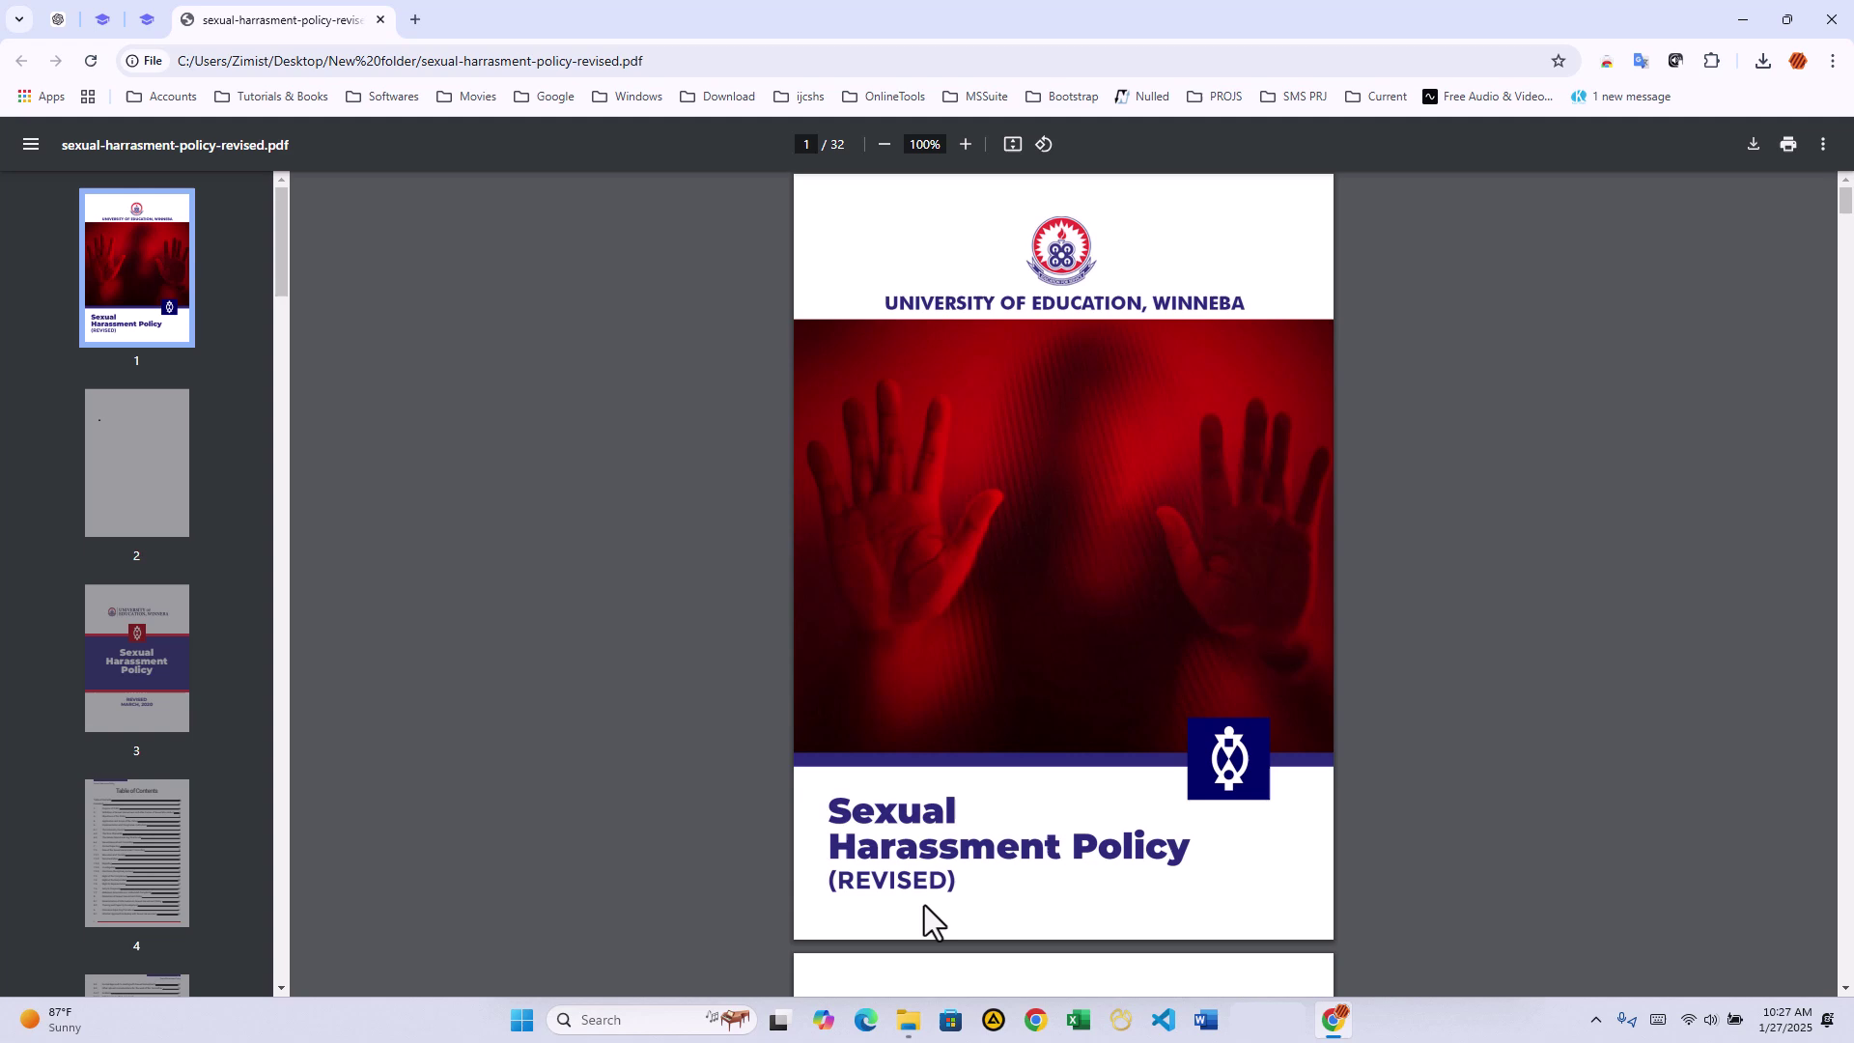
pyautogui.click(910, 1022)
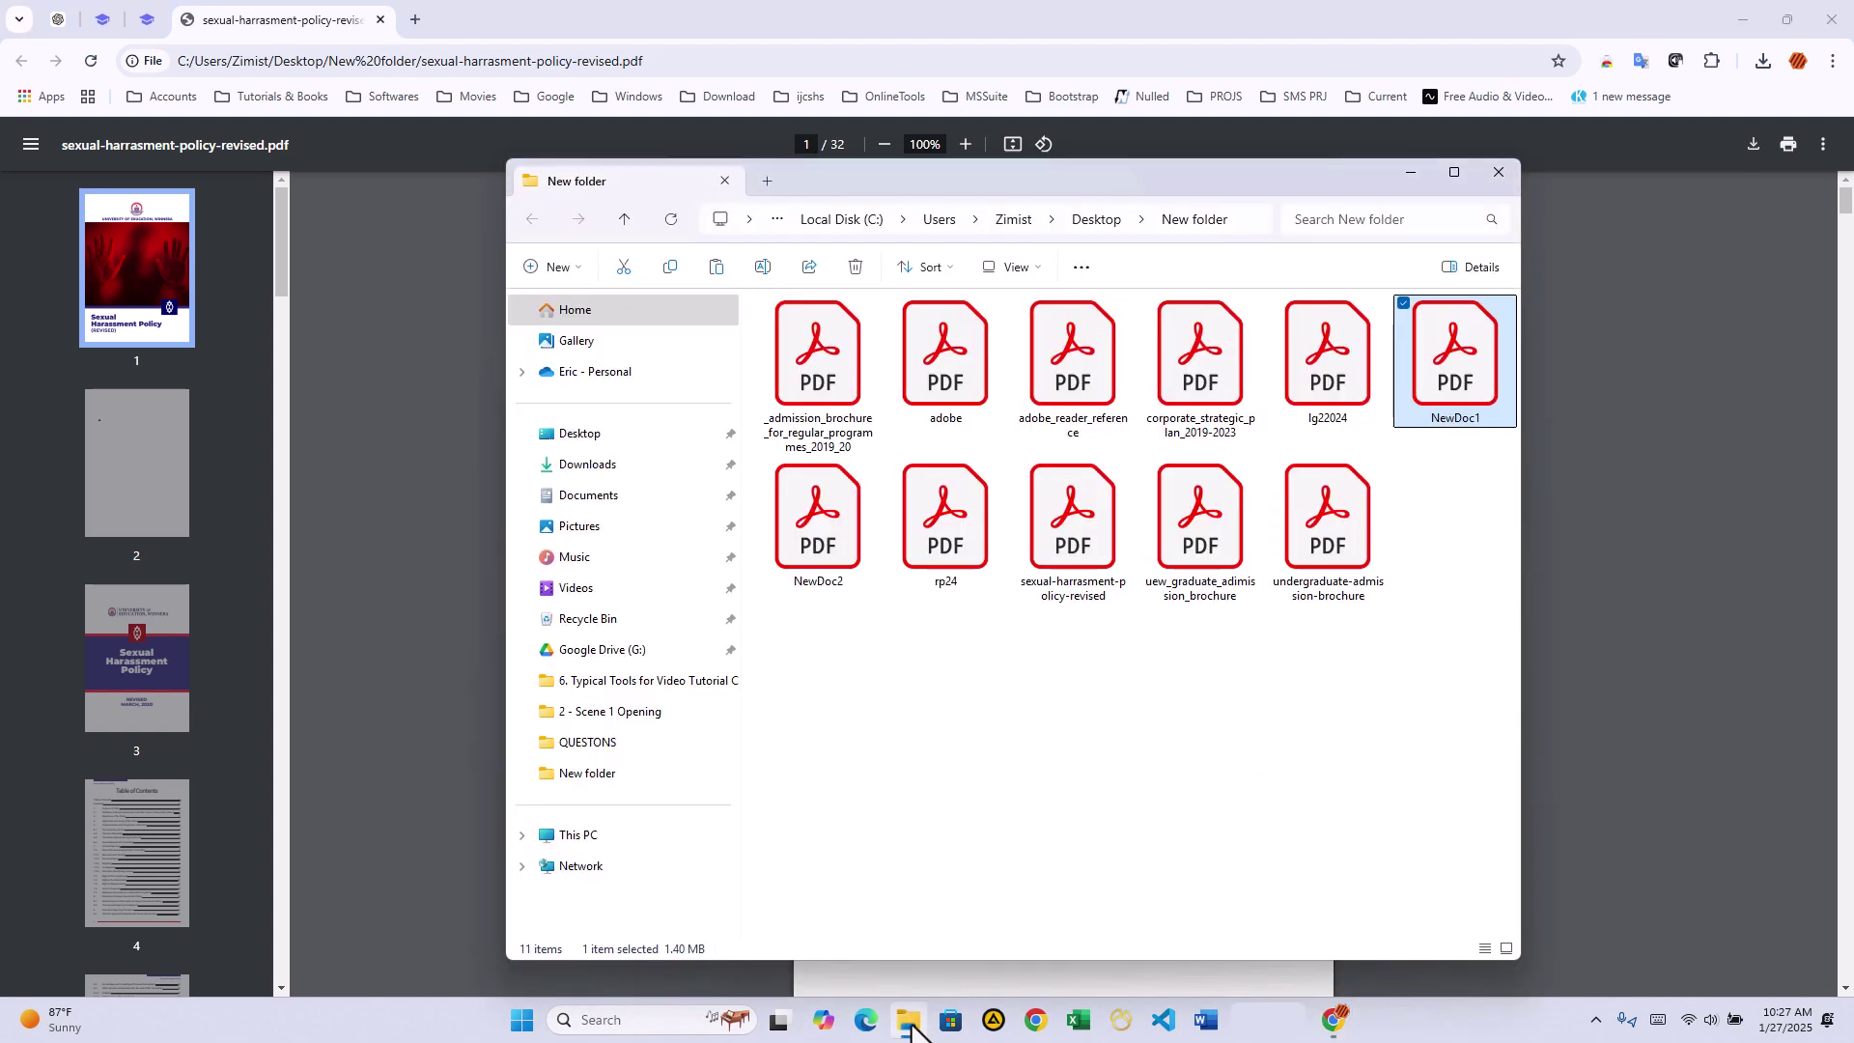
pyautogui.doubleClick(823, 525)
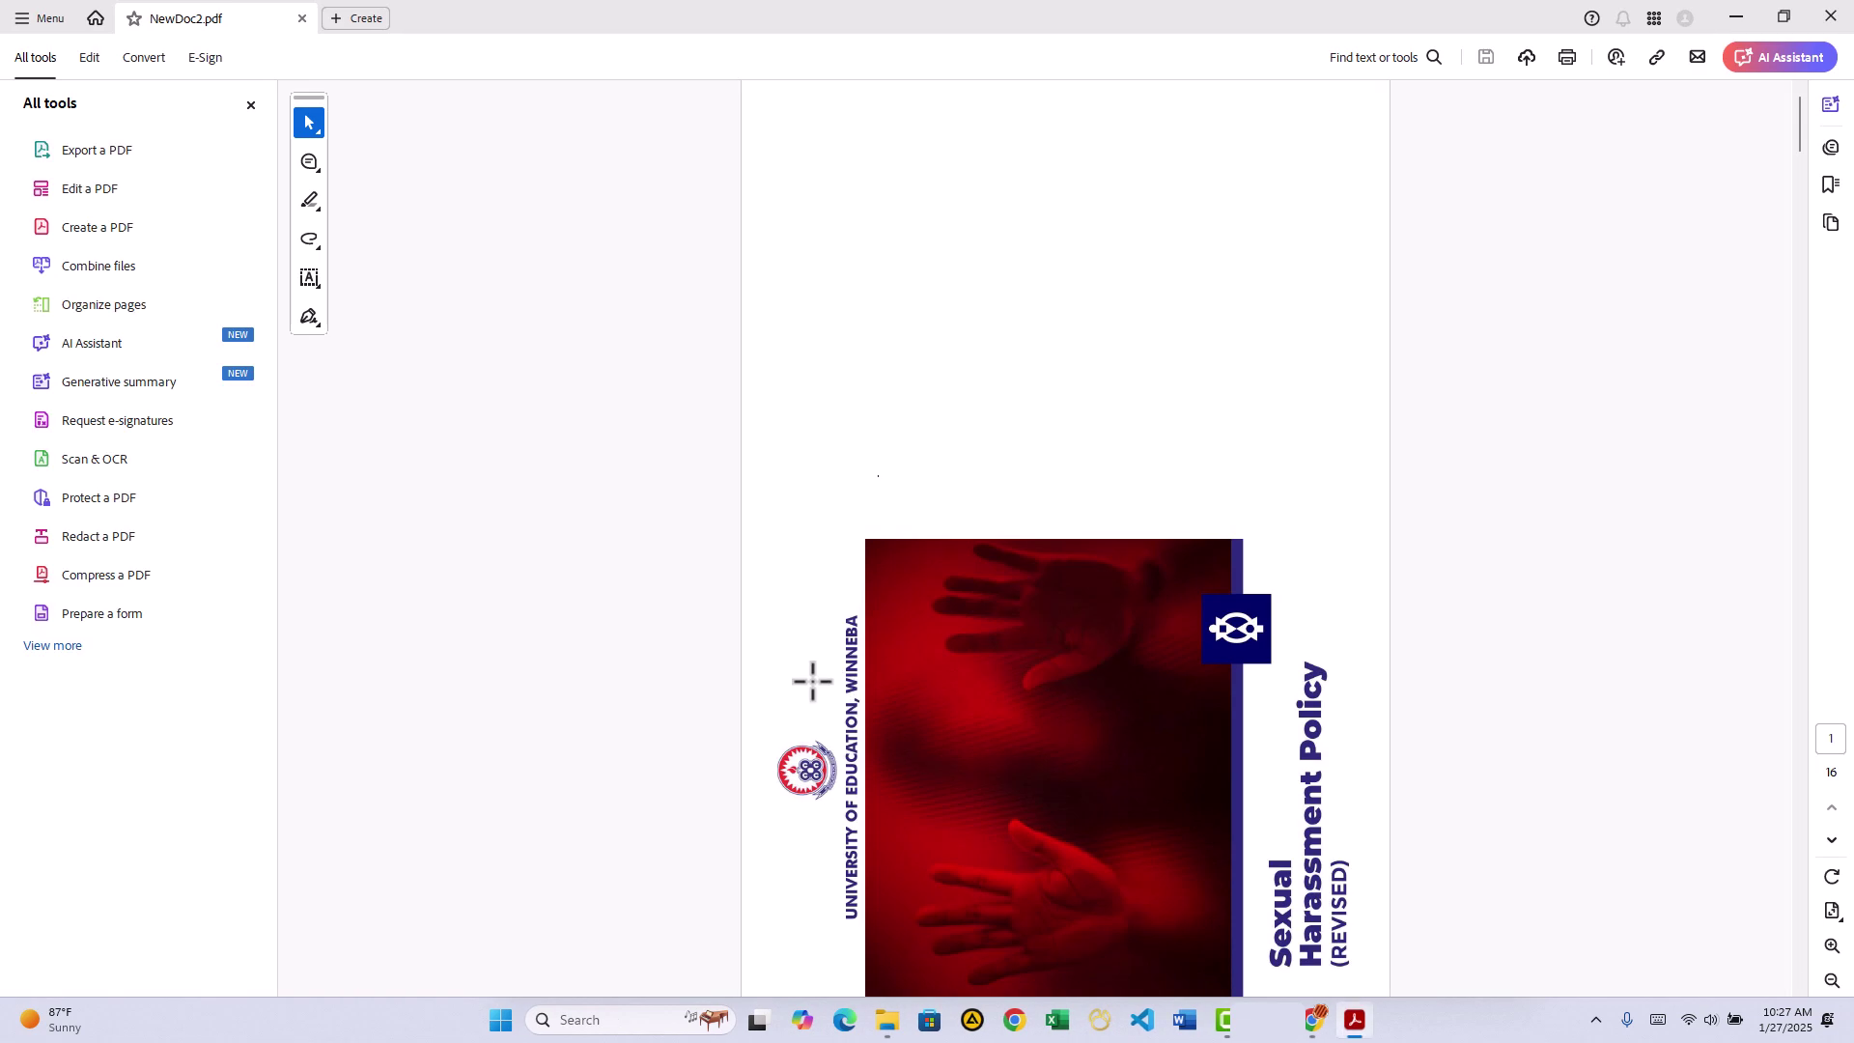
pyautogui.click(1830, 878)
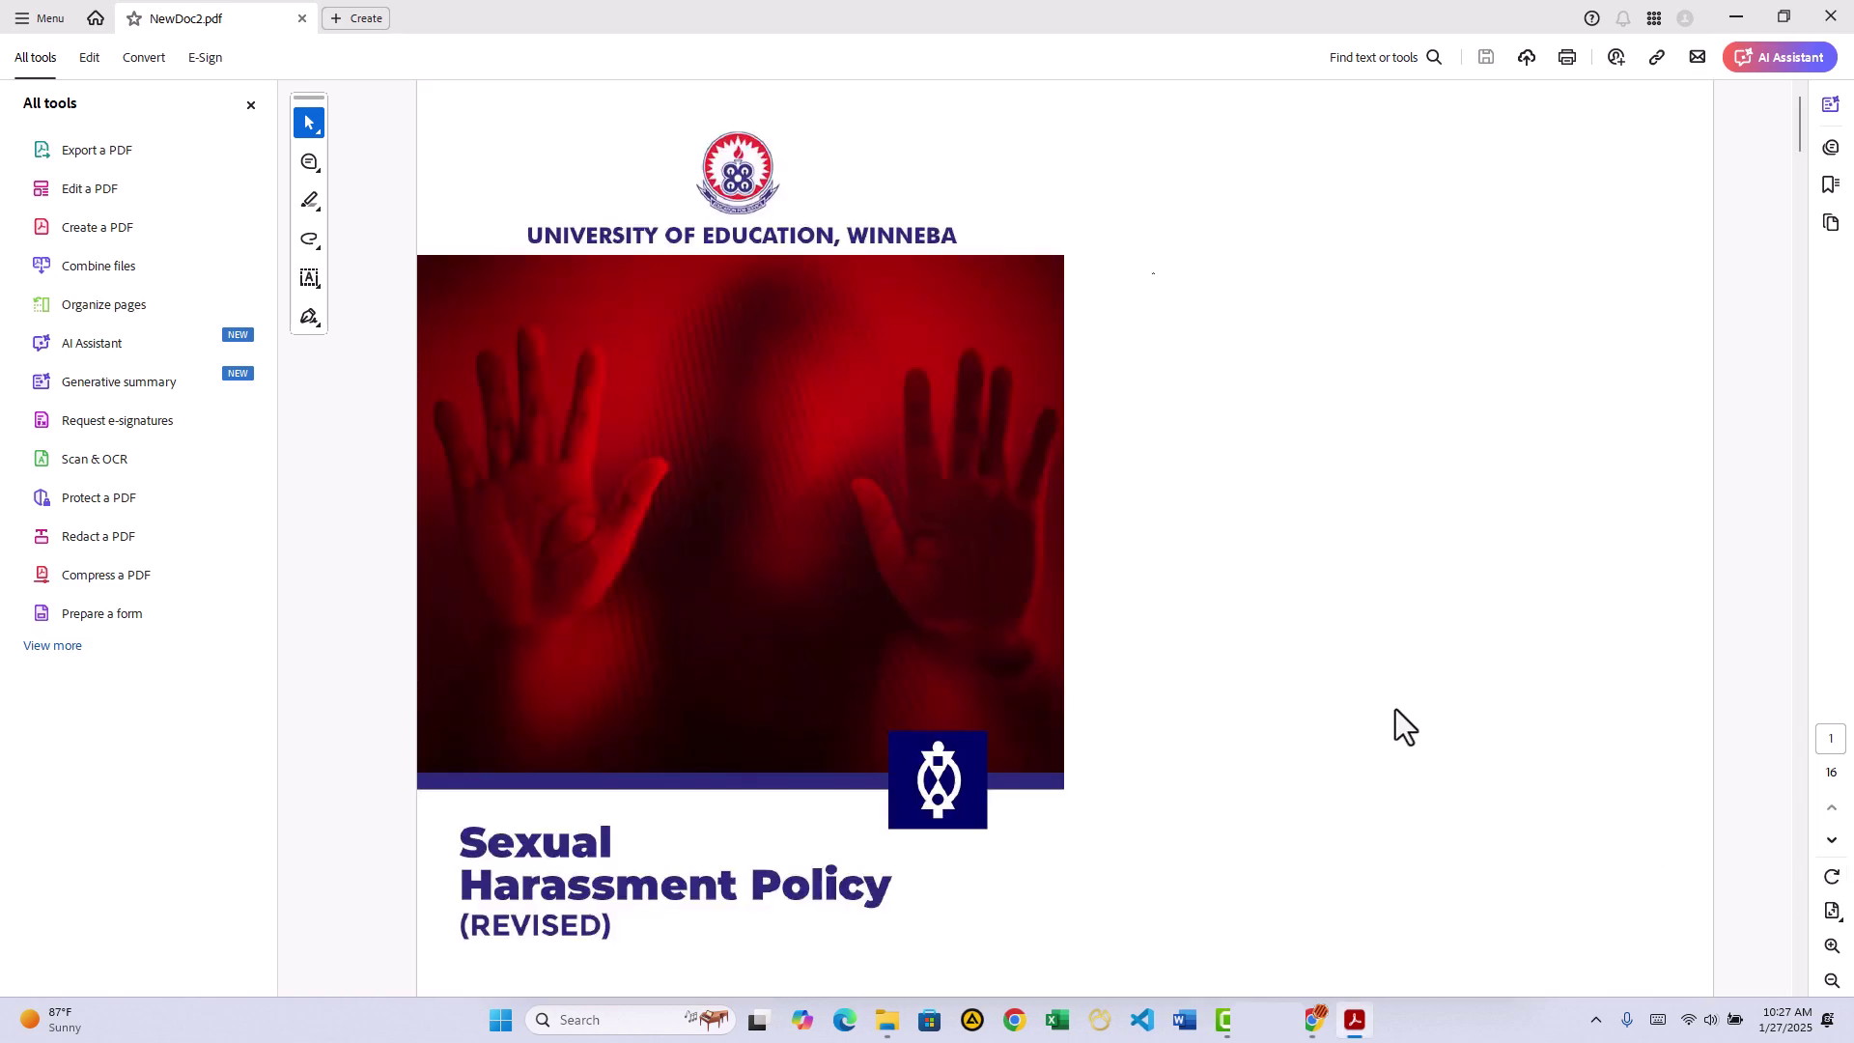
pyautogui.scroll(-5, 1394, 708)
pyautogui.scroll(-3, 1395, 709)
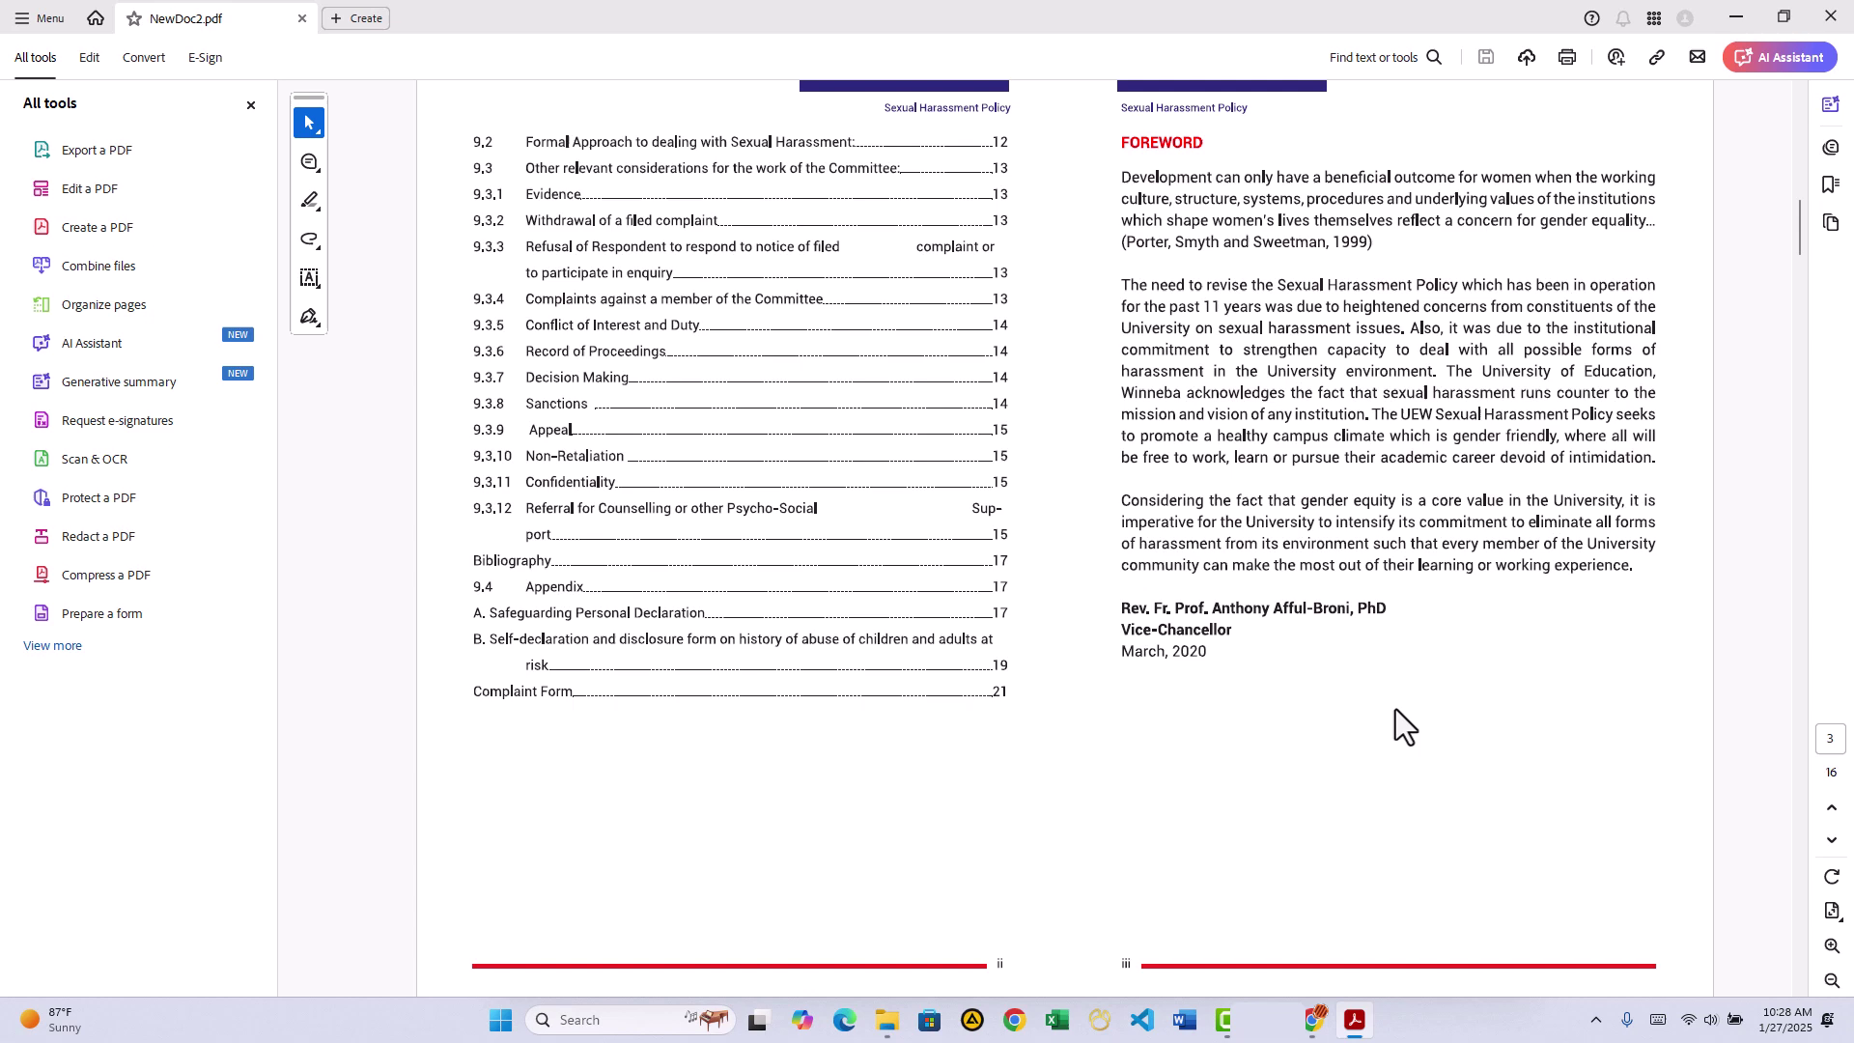
pyautogui.scroll(-3, 1394, 709)
pyautogui.scroll(-3, 1394, 708)
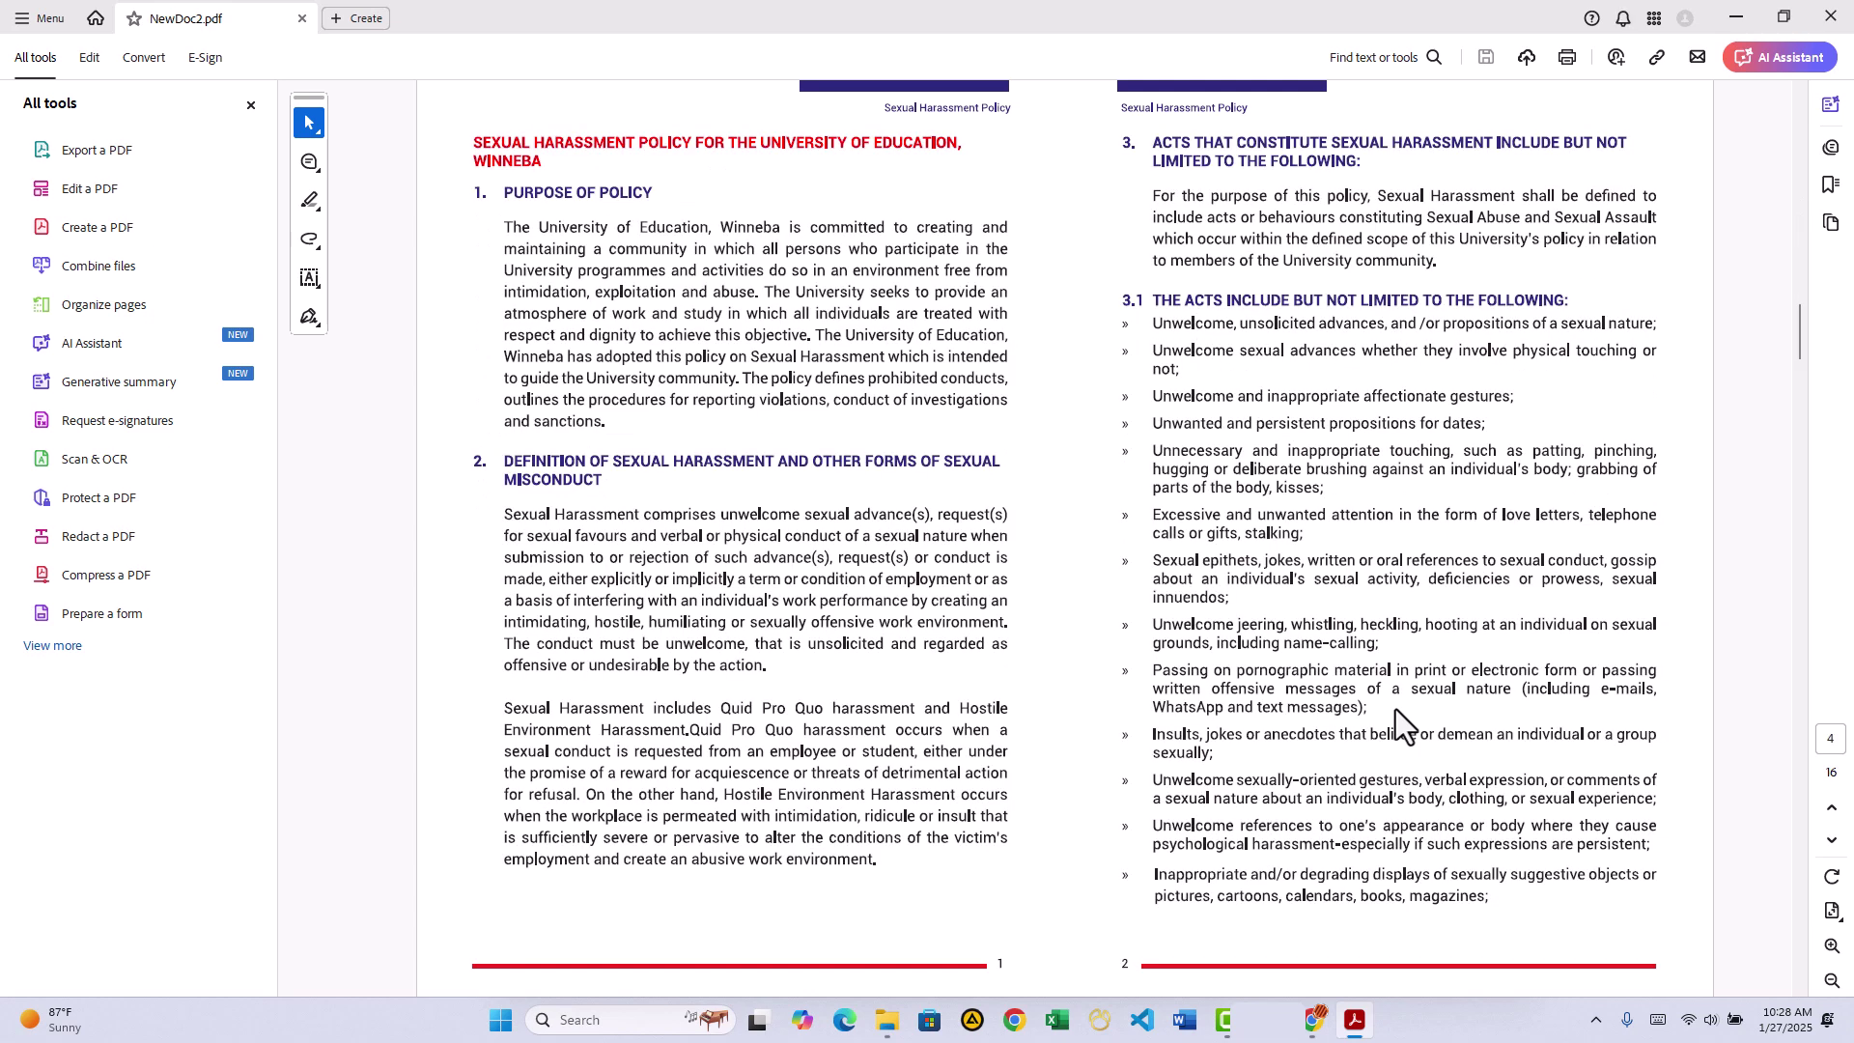
pyautogui.scroll(-3, 1395, 709)
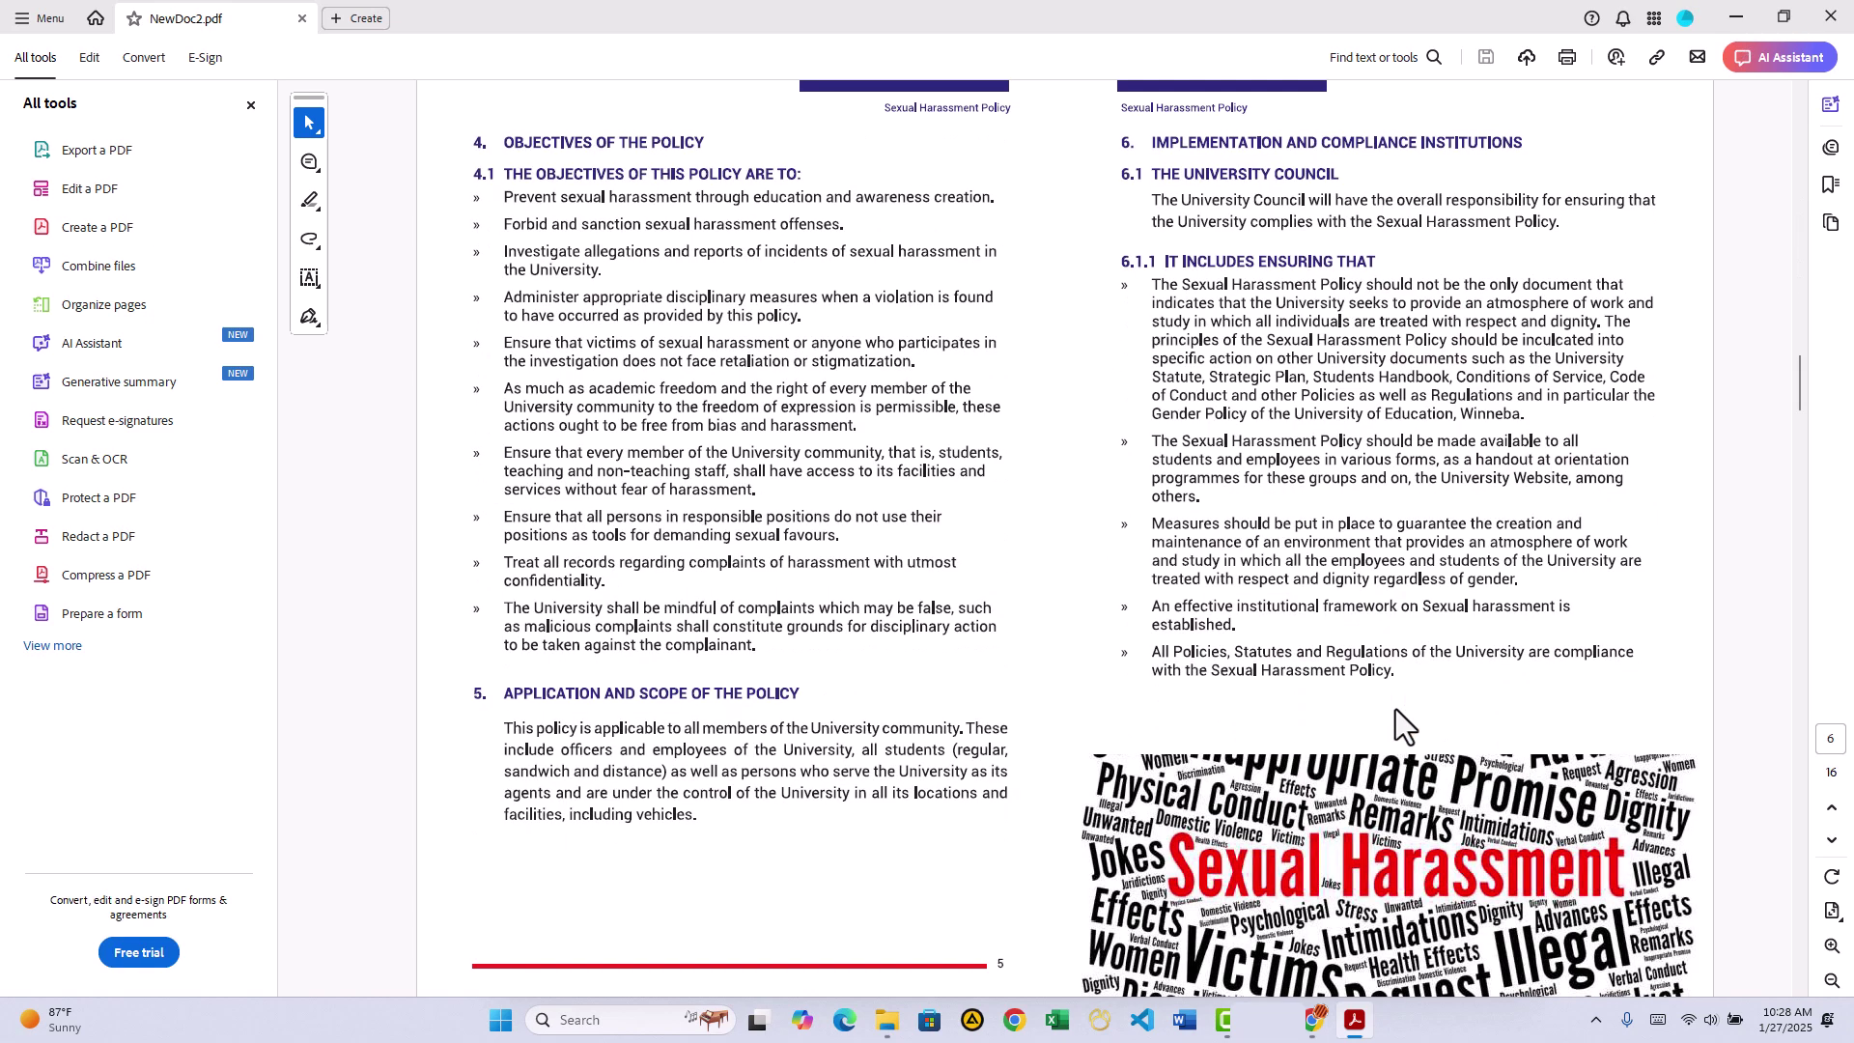
pyautogui.scroll(-3, 1394, 708)
pyautogui.scroll(-3, 1395, 709)
pyautogui.scroll(-6, 1395, 708)
pyautogui.scroll(-6, 1395, 708)
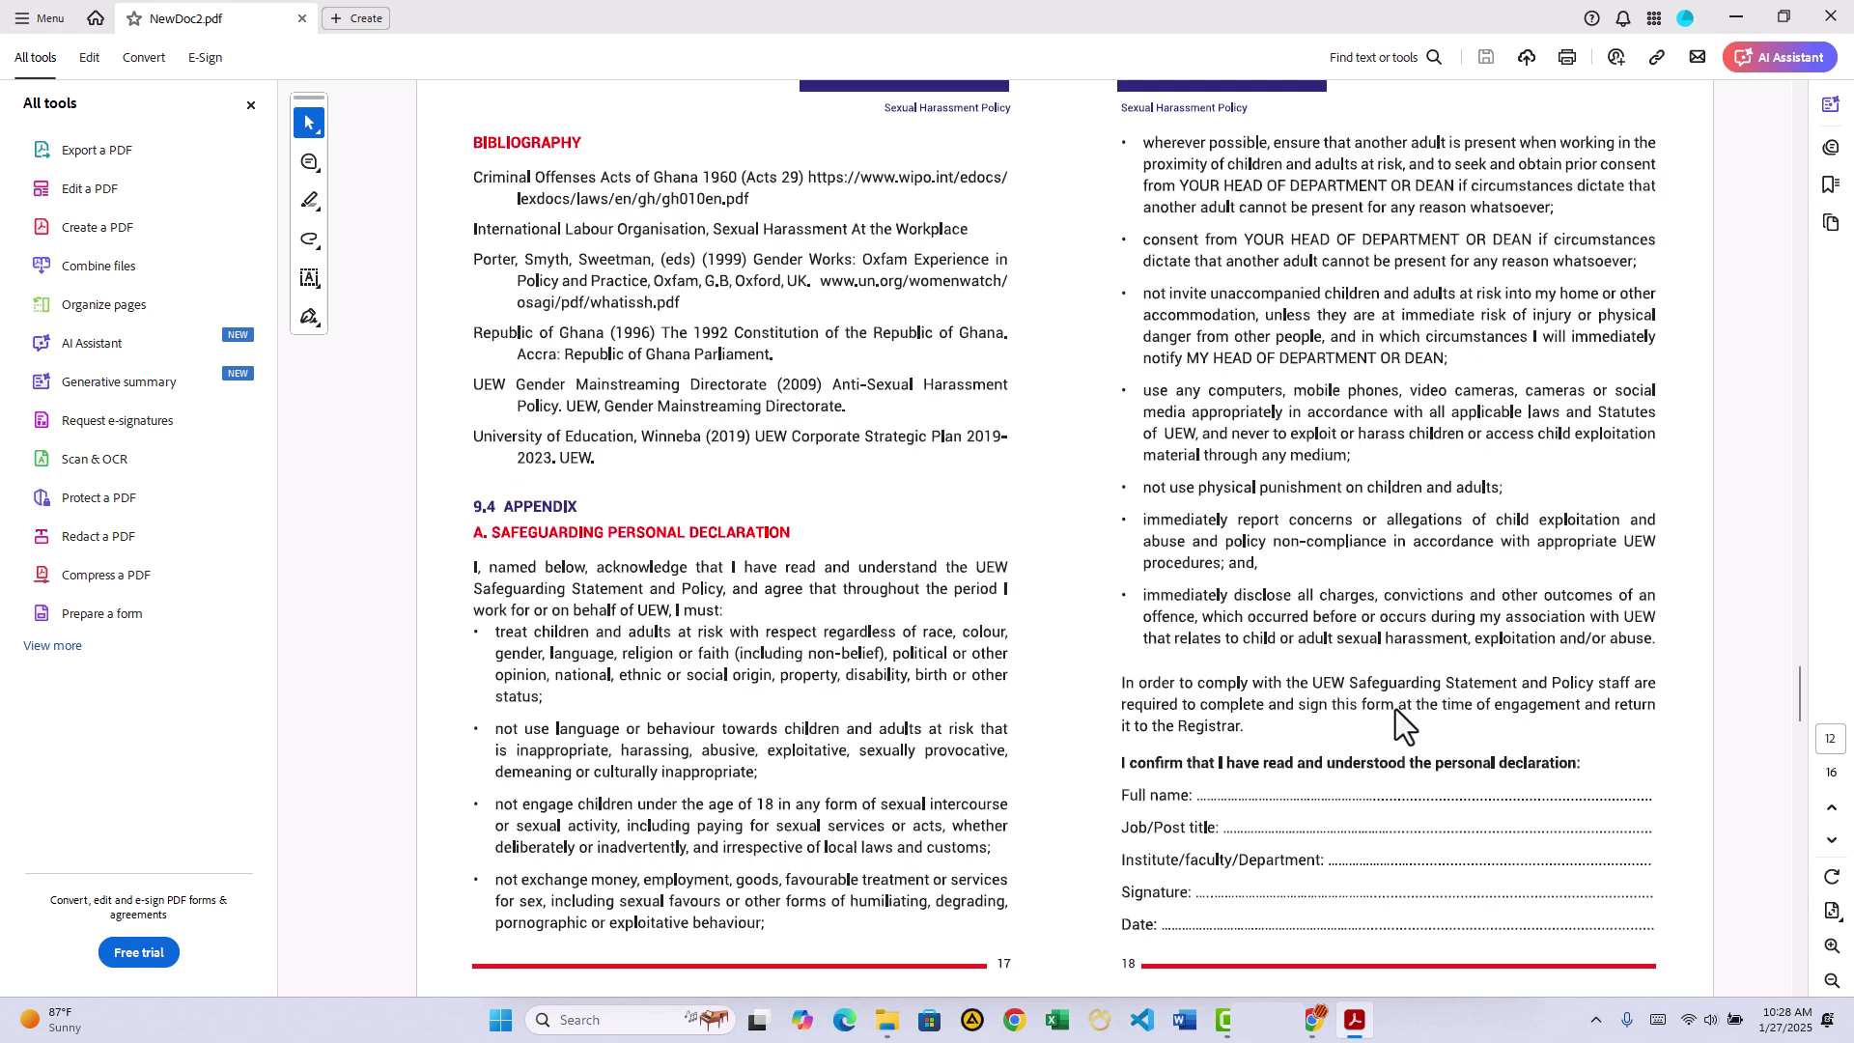
pyautogui.scroll(-3, 1395, 708)
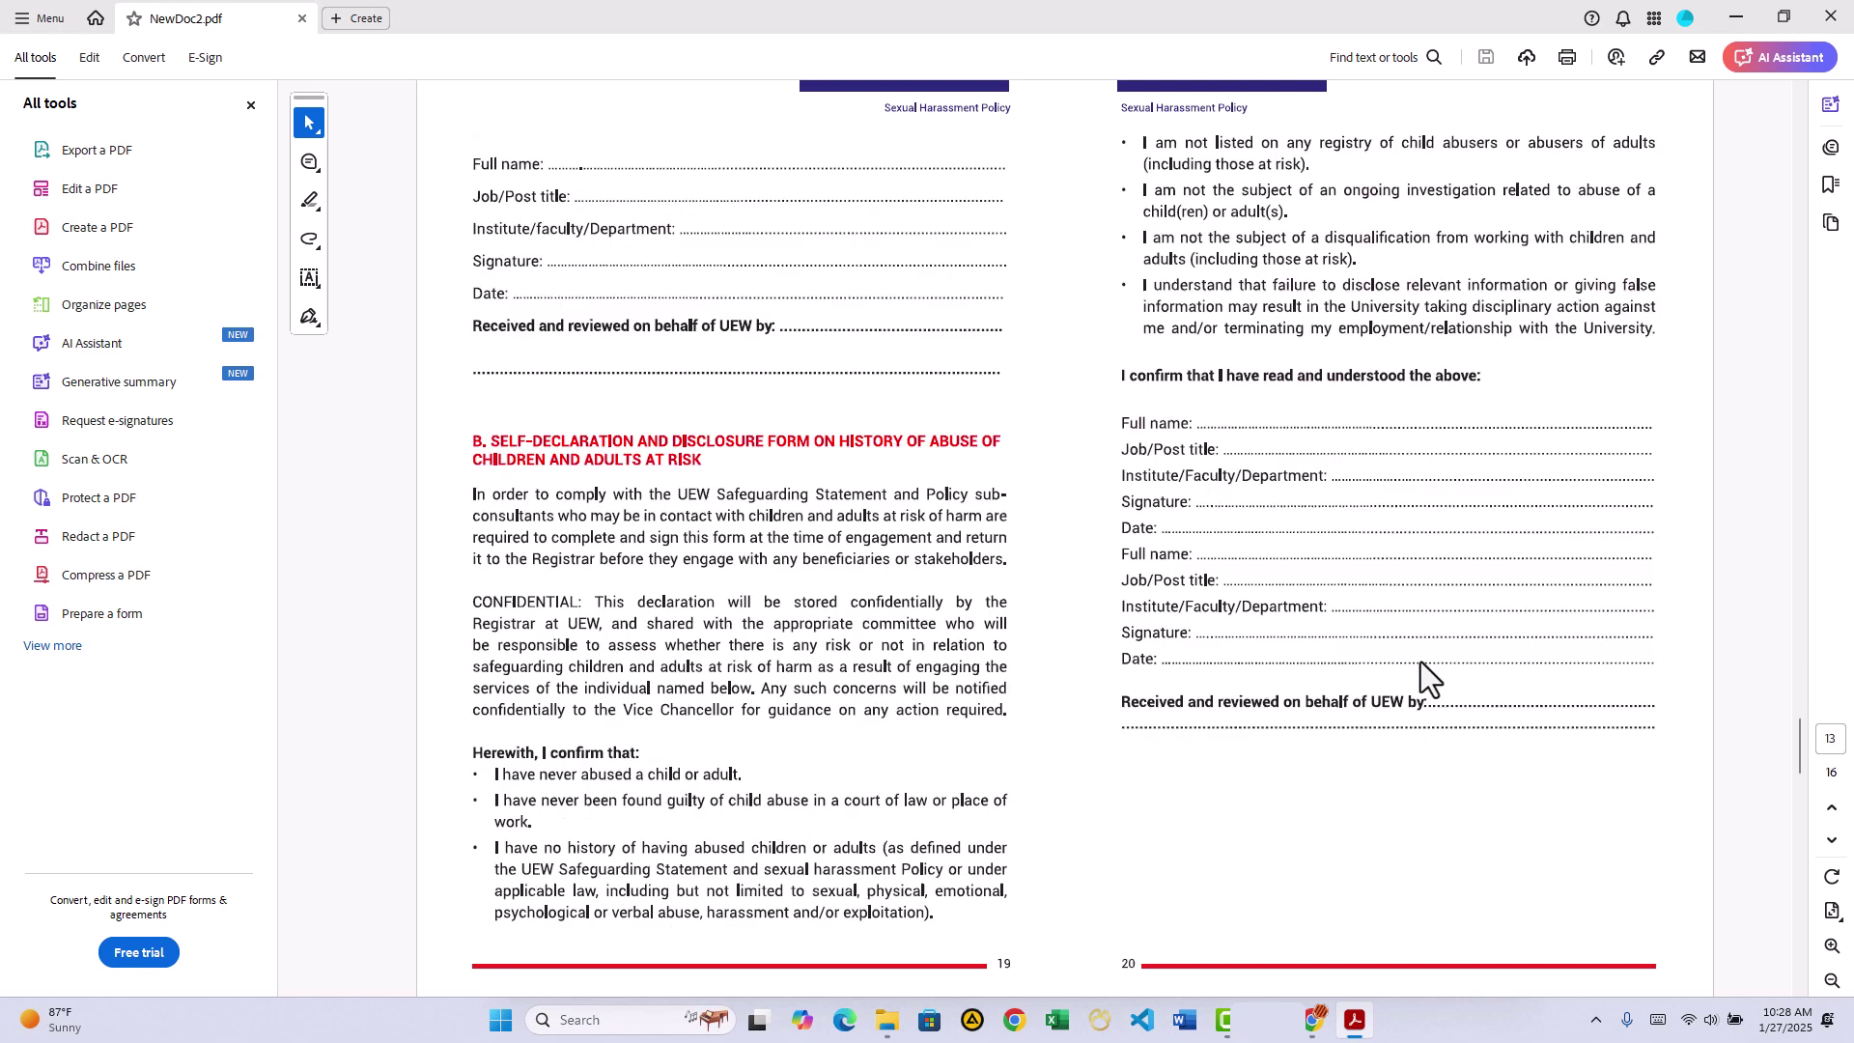
pyautogui.click(1821, 17)
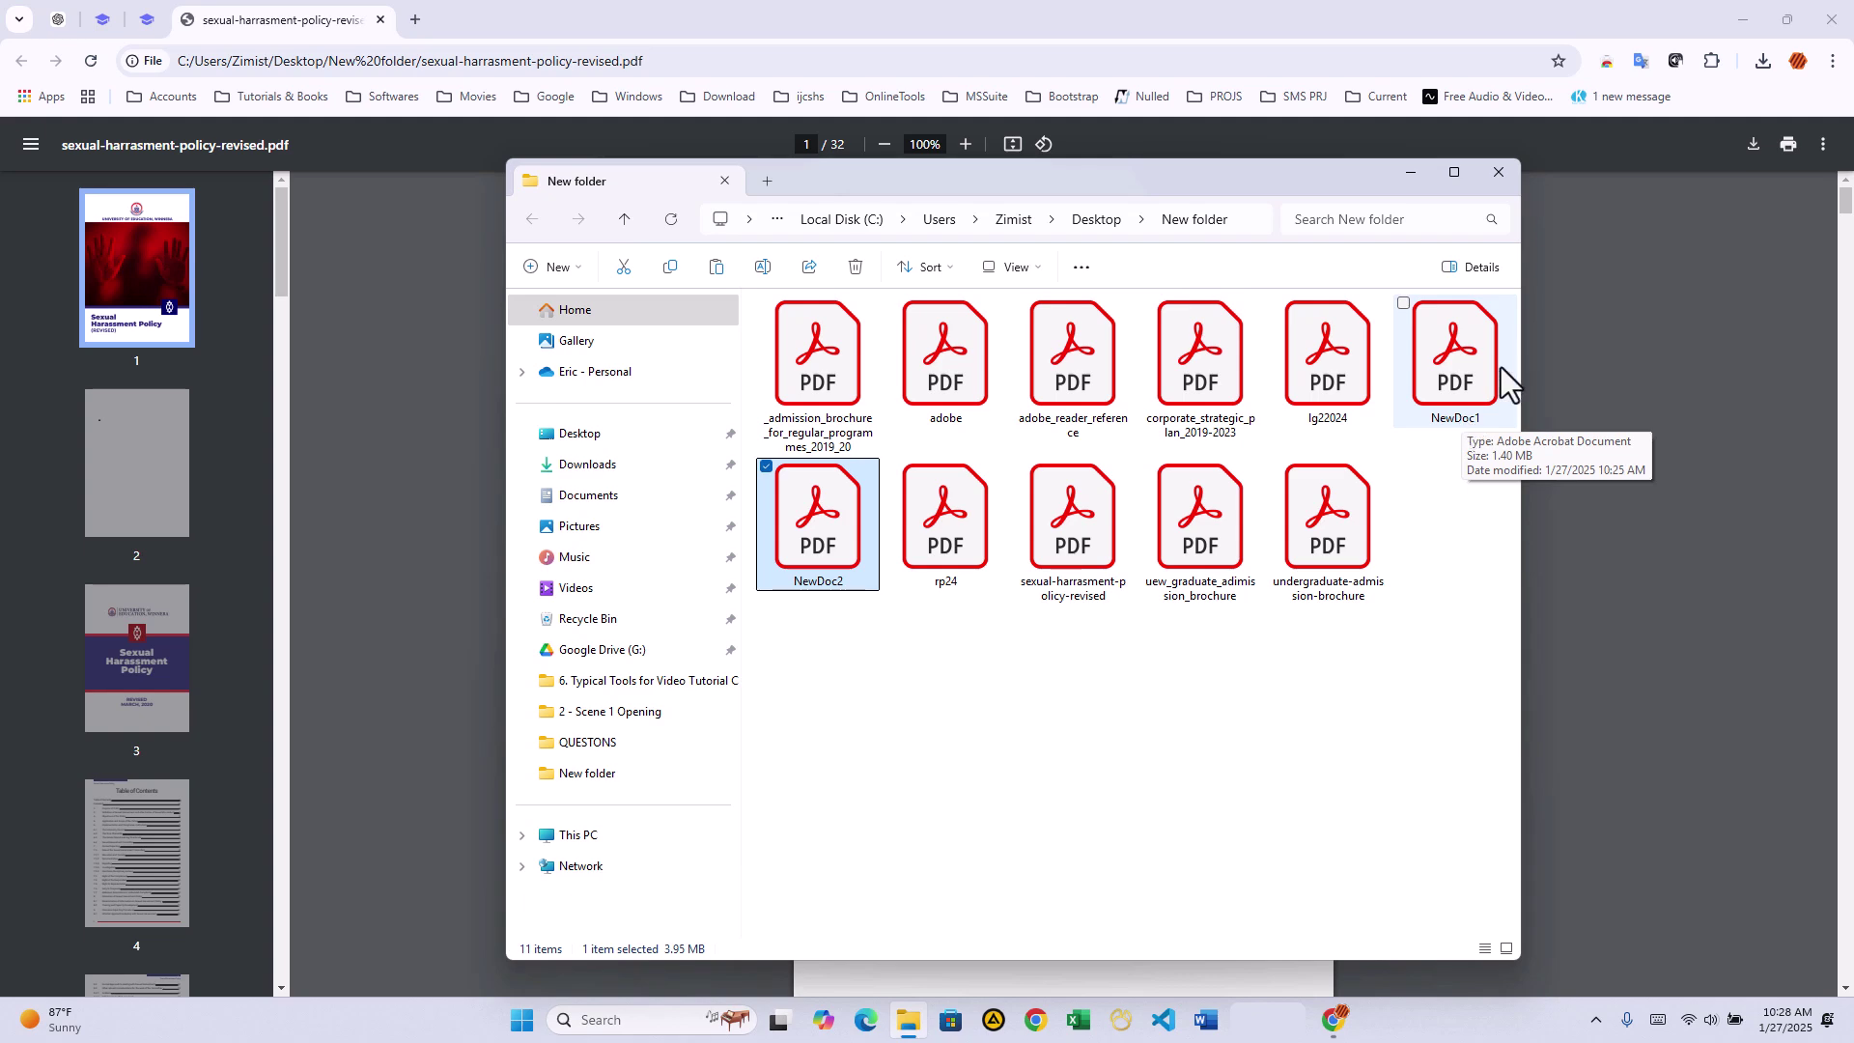
# - Close the New folder File Explorer window, returning to the policy PDF in Chrome
pyautogui.click(1498, 175)
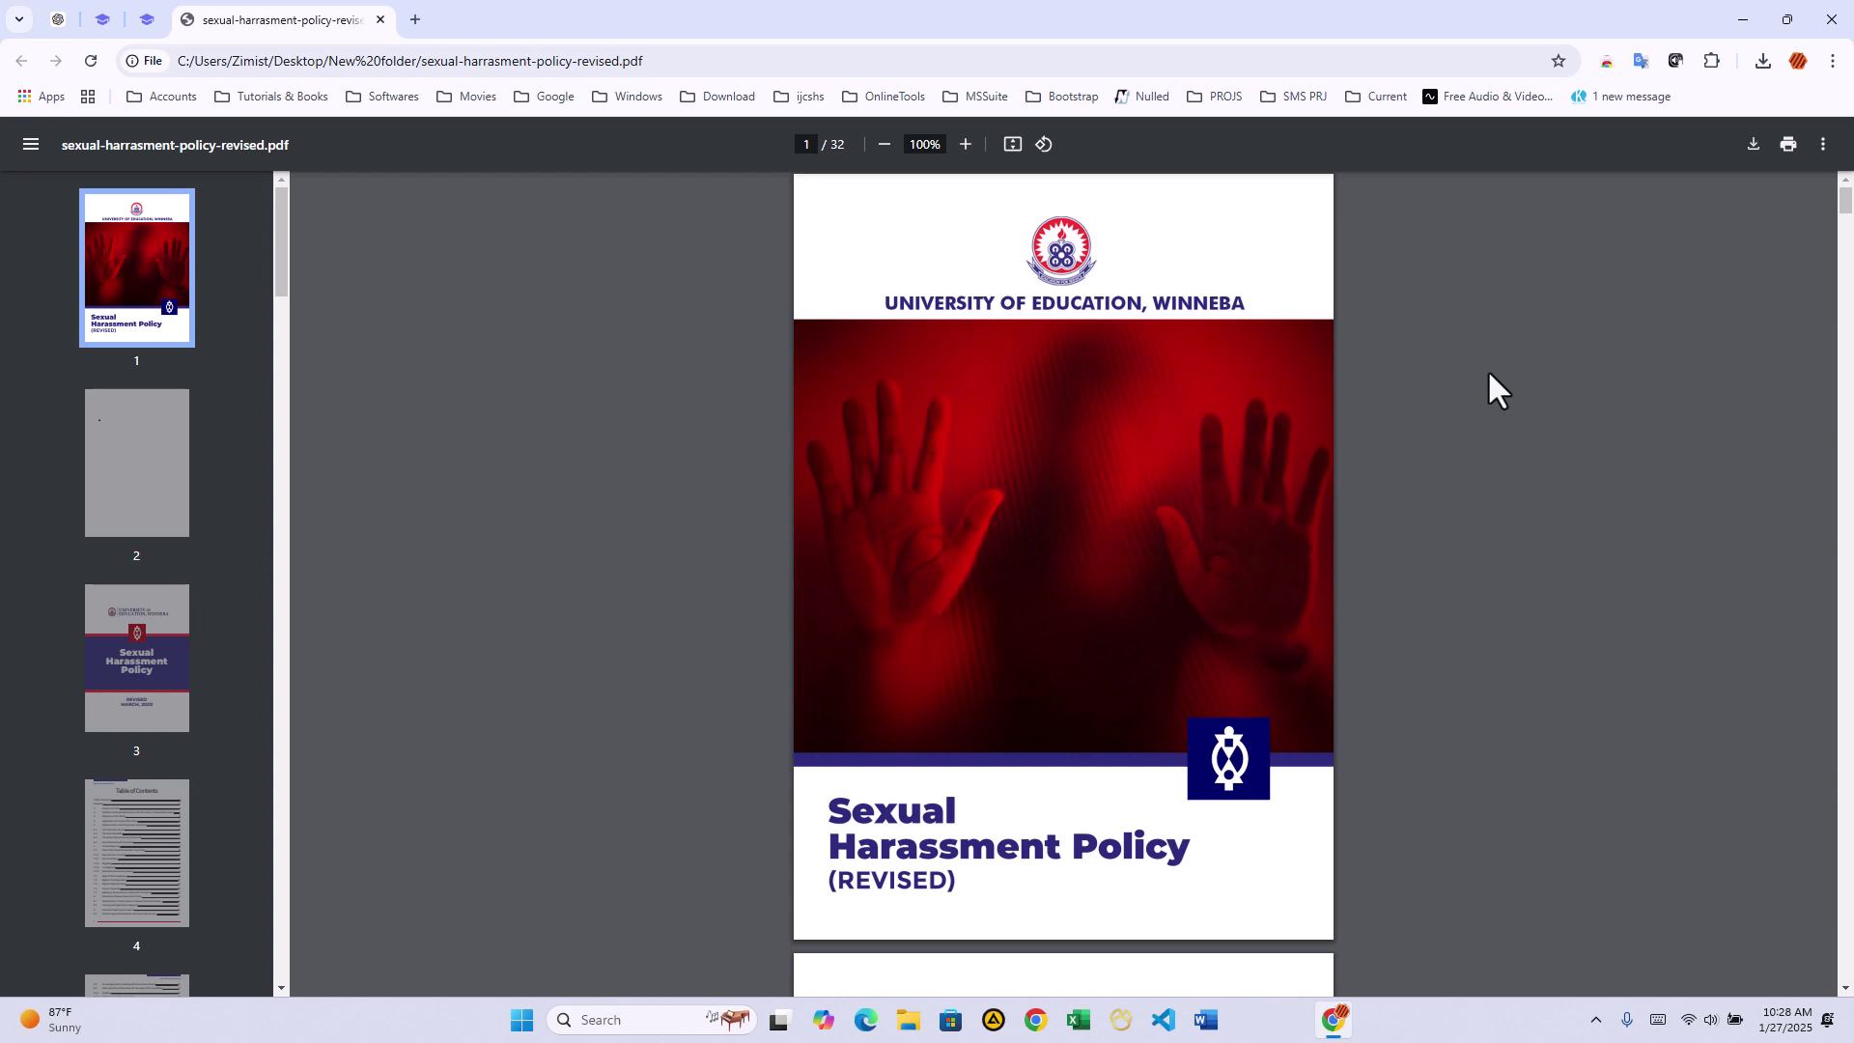